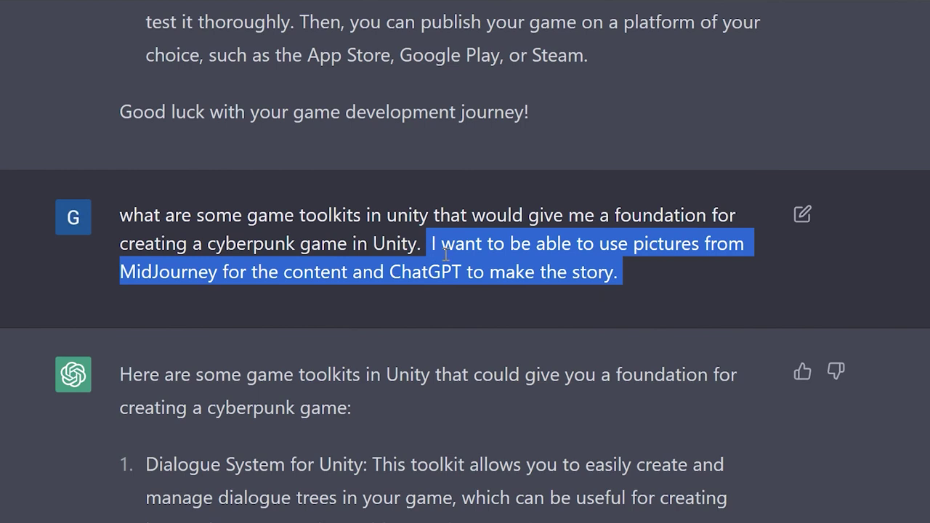
Read the answer on Unity toolkits for a cyberpunk game, highlighting Dialogue System for Unity, Adventure Creator and Playmaker, through to its closing note.
{"action": "left_click_drag", "start_coordinate": [432, 247], "coordinate": [651, 276]}
{"action": "left_click", "coordinate": [649, 271]}
{"action": "scroll", "coordinate": [557, 279], "scroll_direction": "down", "scroll_amount": 5}
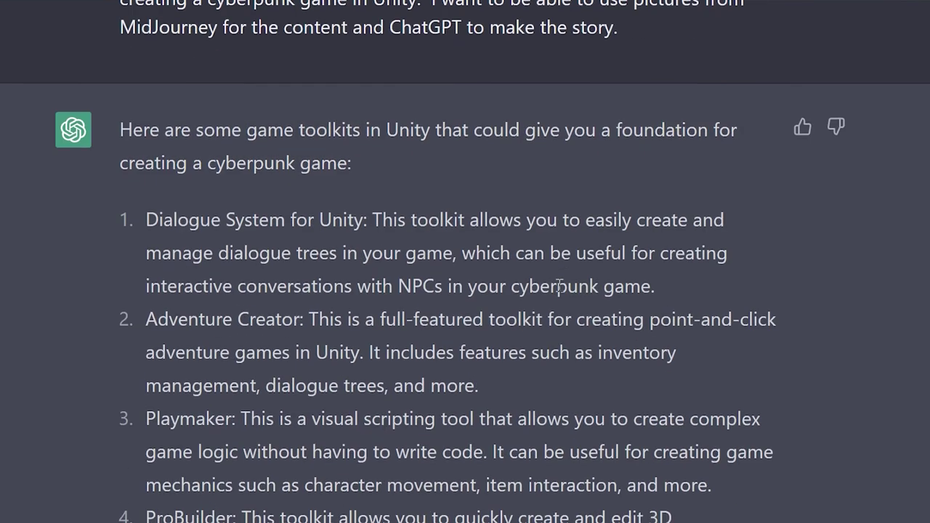
{"action": "scroll", "coordinate": [523, 308], "scroll_direction": "up", "scroll_amount": 2}
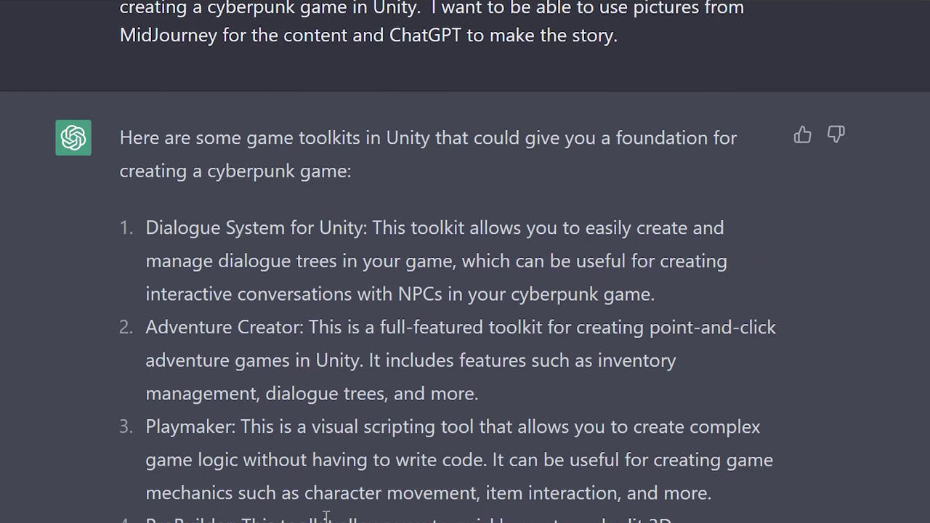
{"action": "left_click_drag", "start_coordinate": [159, 228], "coordinate": [359, 247]}
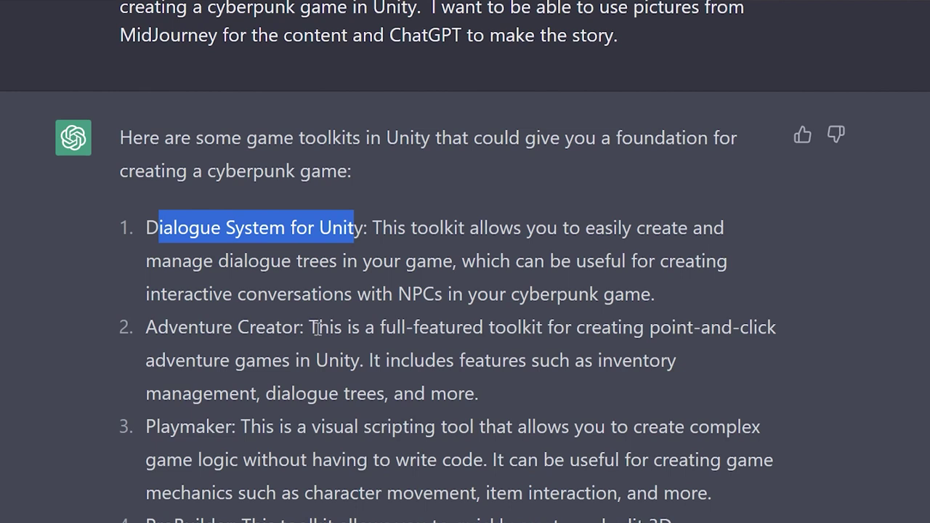
{"action": "left_click_drag", "start_coordinate": [318, 327], "coordinate": [138, 327]}
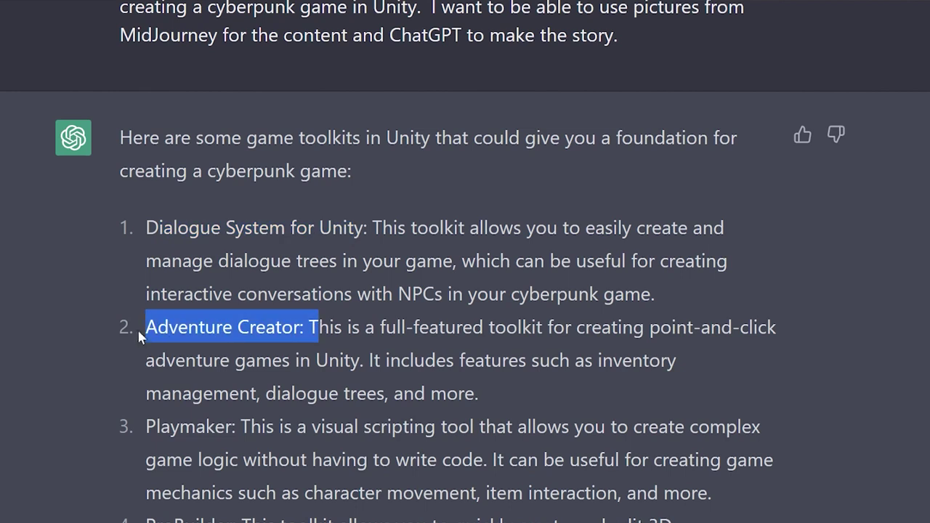
{"action": "double_click", "coordinate": [202, 425]}
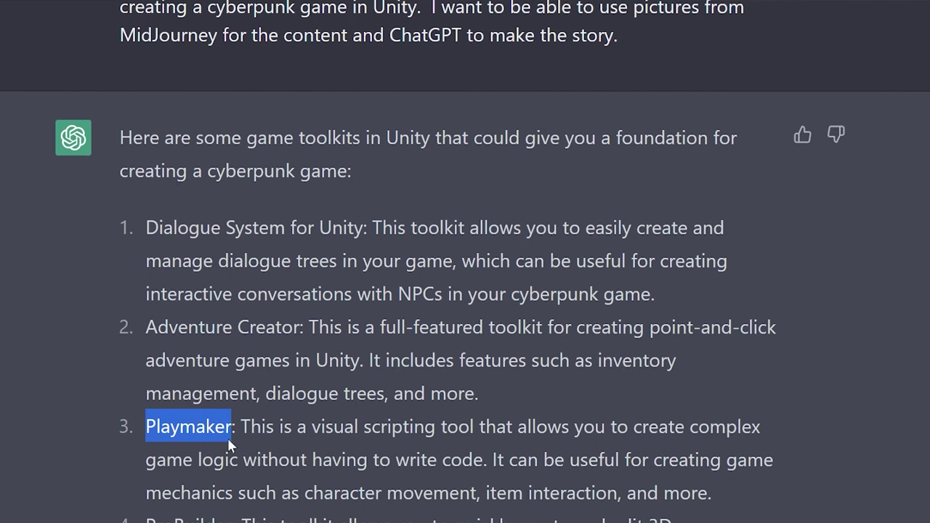
{"action": "left_click", "coordinate": [188, 430]}
{"action": "double_click", "coordinate": [170, 425]}
{"action": "scroll", "coordinate": [236, 435], "scroll_direction": "down", "scroll_amount": 3}
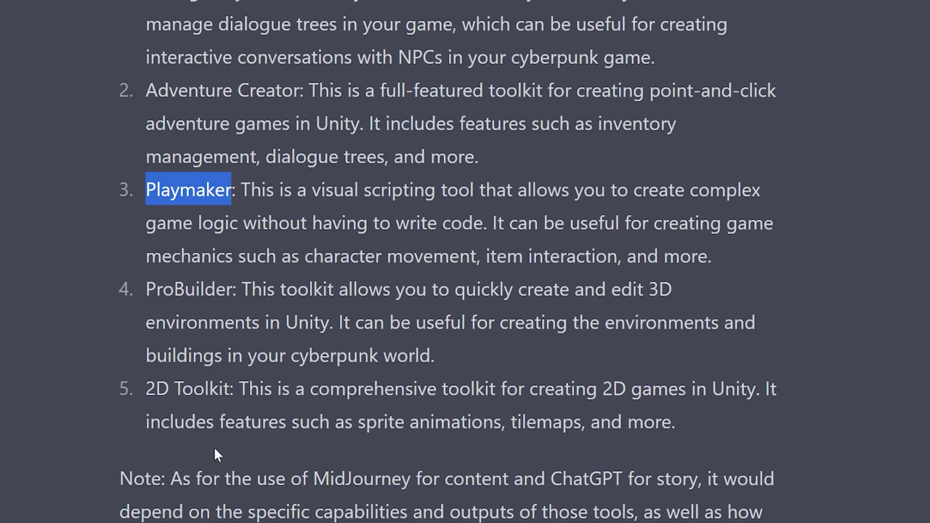
{"action": "scroll", "coordinate": [221, 411], "scroll_direction": "down", "scroll_amount": 2}
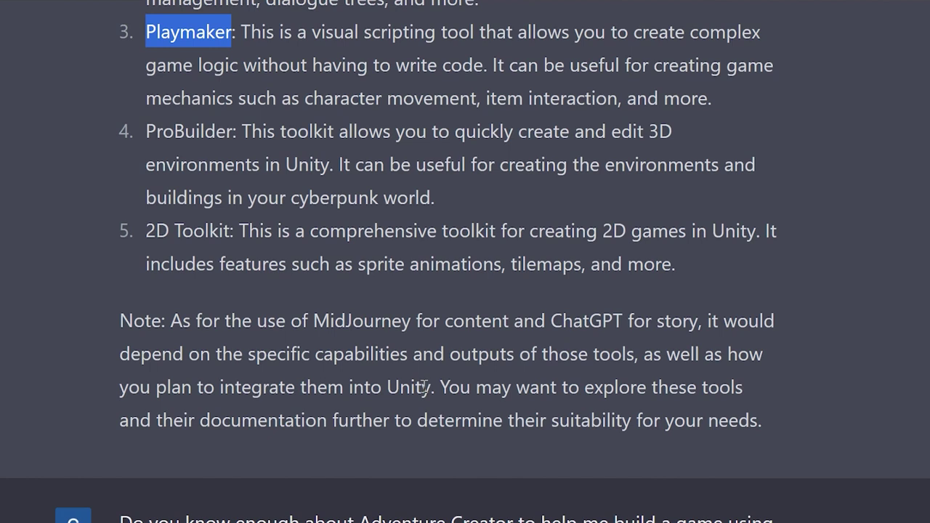
Read the question about building a game with Adventure Creator and the getting-started overview in the reply.
{"action": "scroll", "coordinate": [263, 383], "scroll_direction": "down", "scroll_amount": 3}
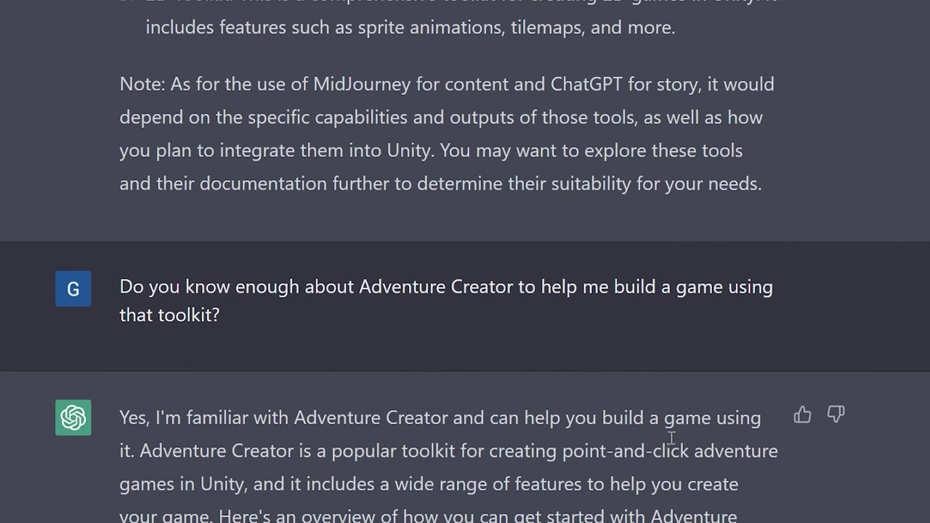
{"action": "scroll", "coordinate": [245, 510], "scroll_direction": "down", "scroll_amount": 2}
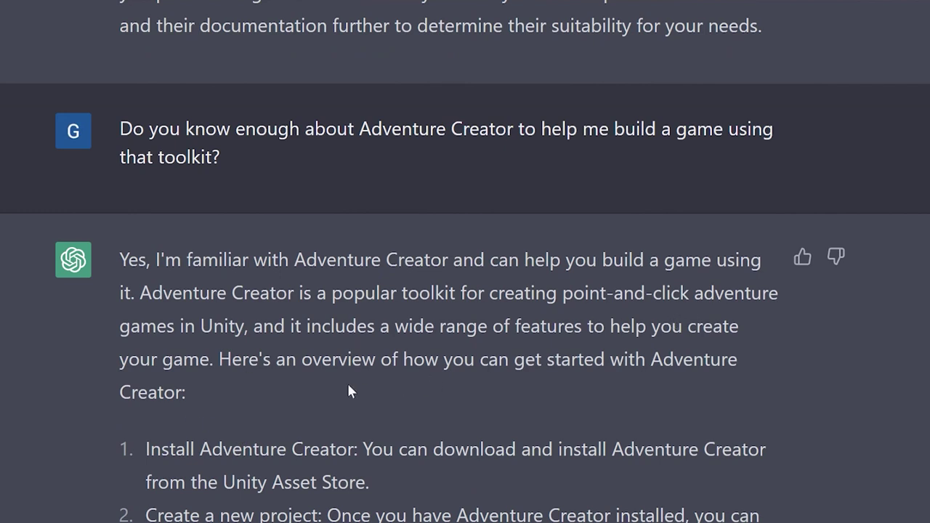
{"action": "scroll", "coordinate": [646, 347], "scroll_direction": "down", "scroll_amount": 1}
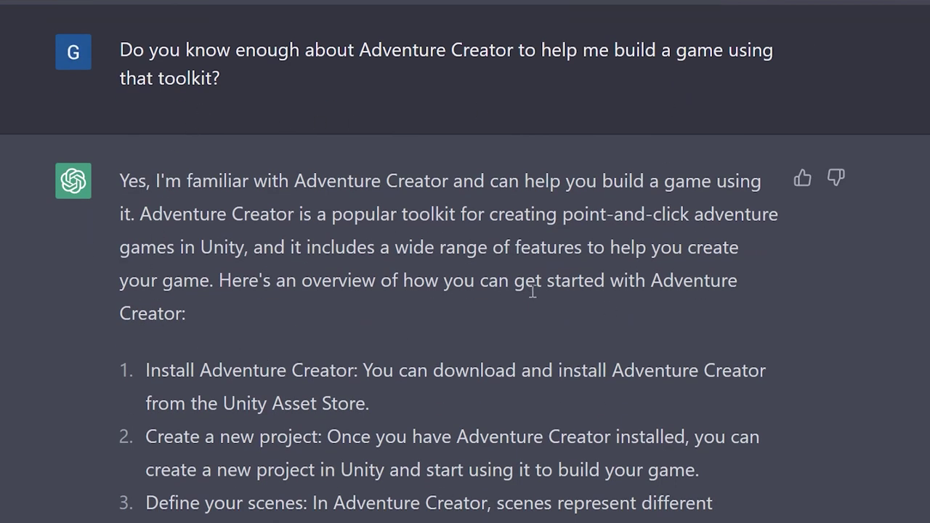
{"action": "scroll", "coordinate": [361, 349], "scroll_direction": "down", "scroll_amount": 1}
{"action": "scroll", "coordinate": [361, 344], "scroll_direction": "down", "scroll_amount": 2}
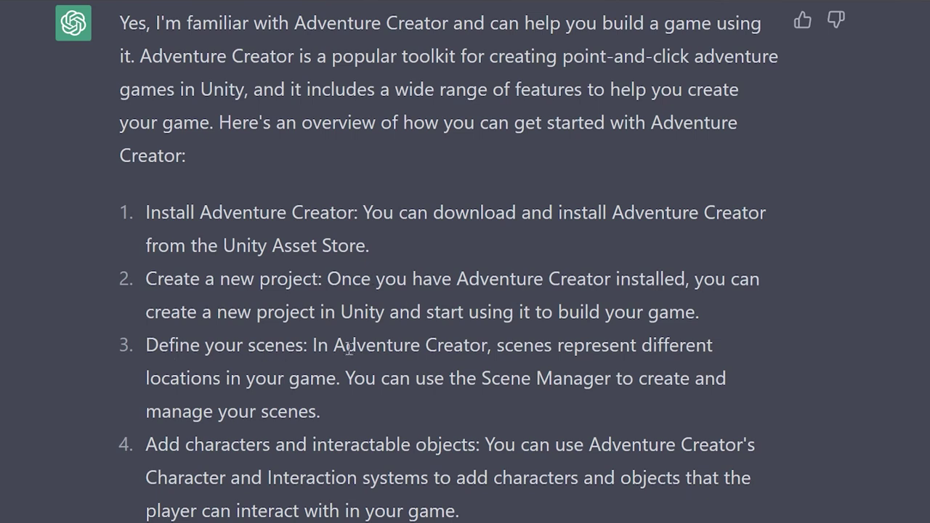
{"action": "scroll", "coordinate": [349, 348], "scroll_direction": "down", "scroll_amount": 2}
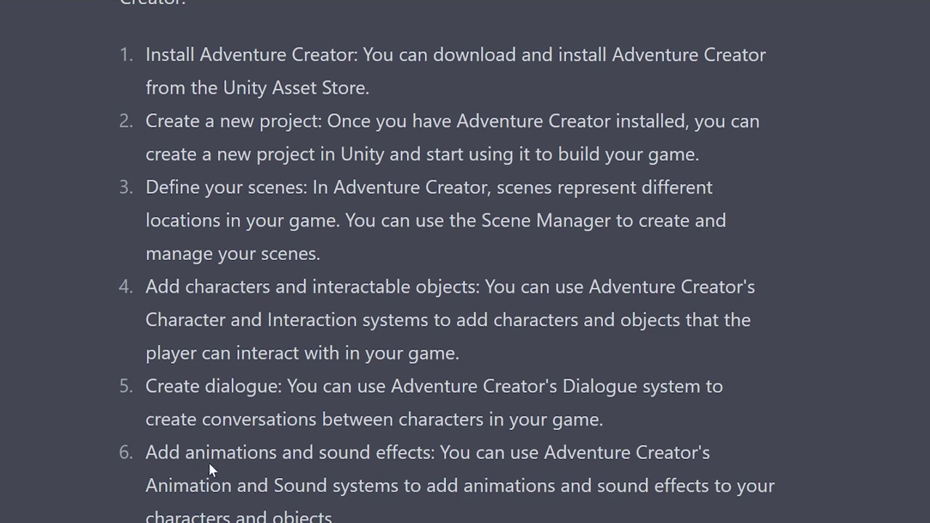
{"action": "scroll", "coordinate": [272, 472], "scroll_direction": "down", "scroll_amount": 3}
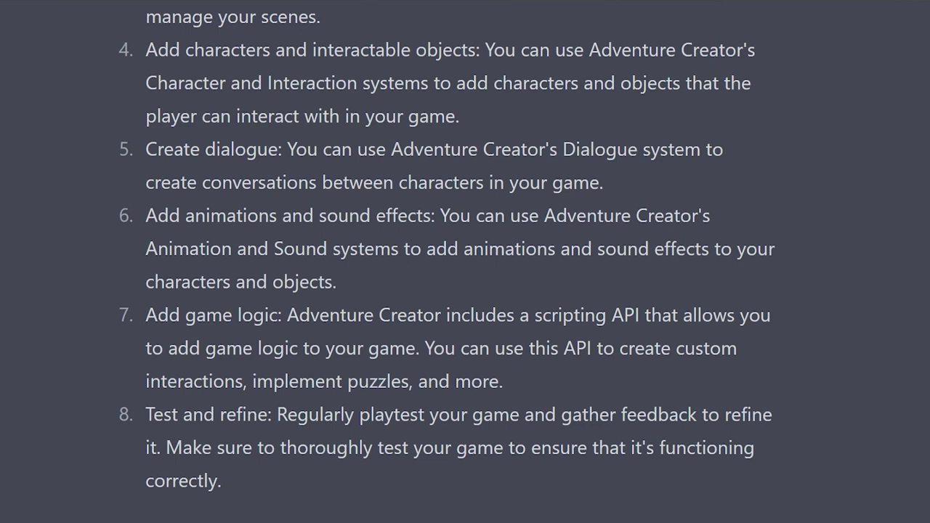
{"action": "scroll", "coordinate": [361, 374], "scroll_direction": "down", "scroll_amount": 2}
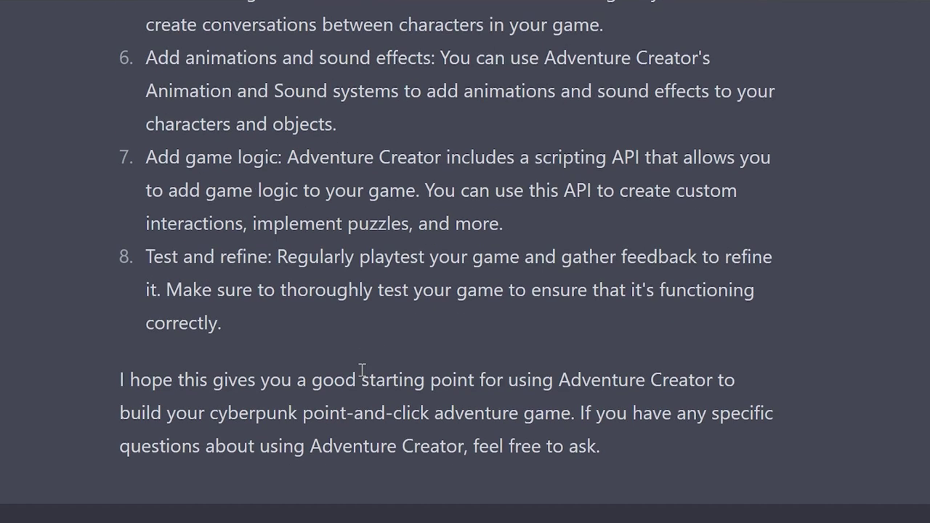
Read the question about prompting MidJourney for pictures and the full reply to it.
{"action": "scroll", "coordinate": [361, 371], "scroll_direction": "down", "scroll_amount": 2}
{"action": "scroll", "coordinate": [364, 375], "scroll_direction": "down", "scroll_amount": 2}
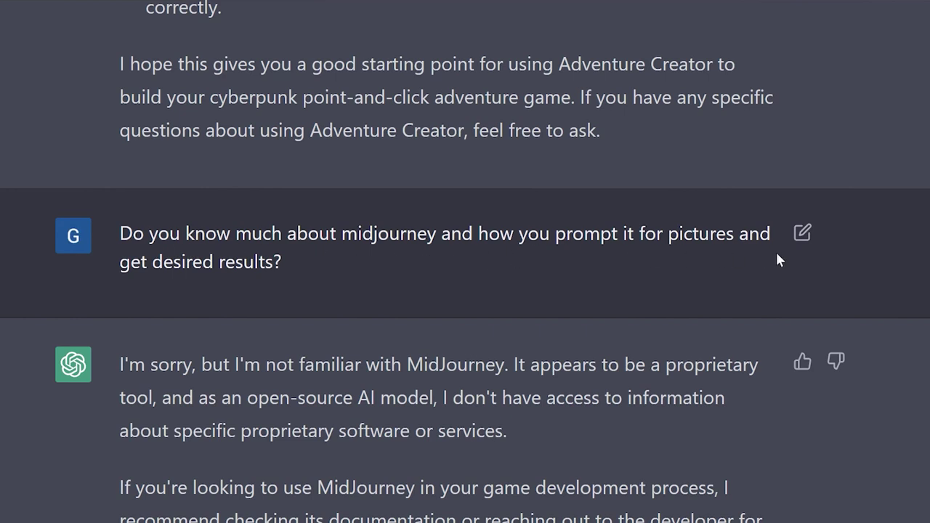
{"action": "scroll", "coordinate": [301, 259], "scroll_direction": "down", "scroll_amount": 2}
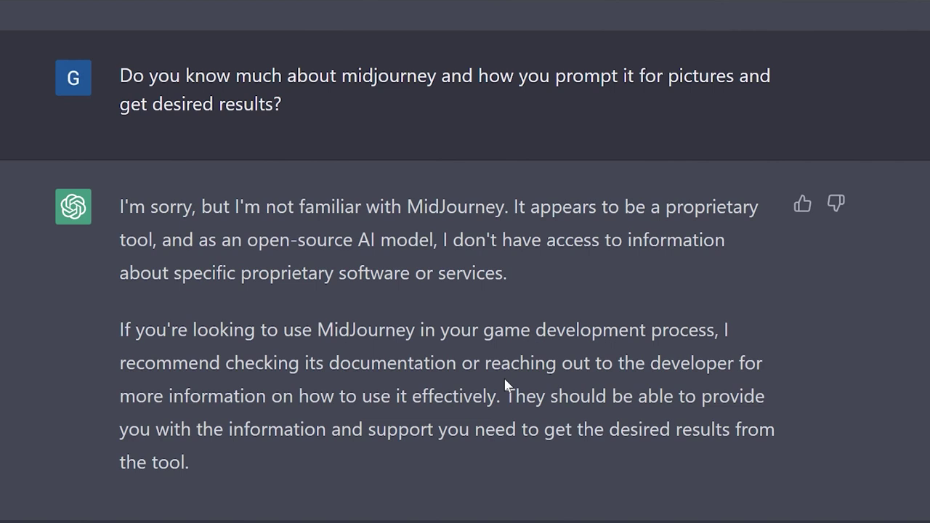
{"action": "scroll", "coordinate": [506, 384], "scroll_direction": "down", "scroll_amount": 1}
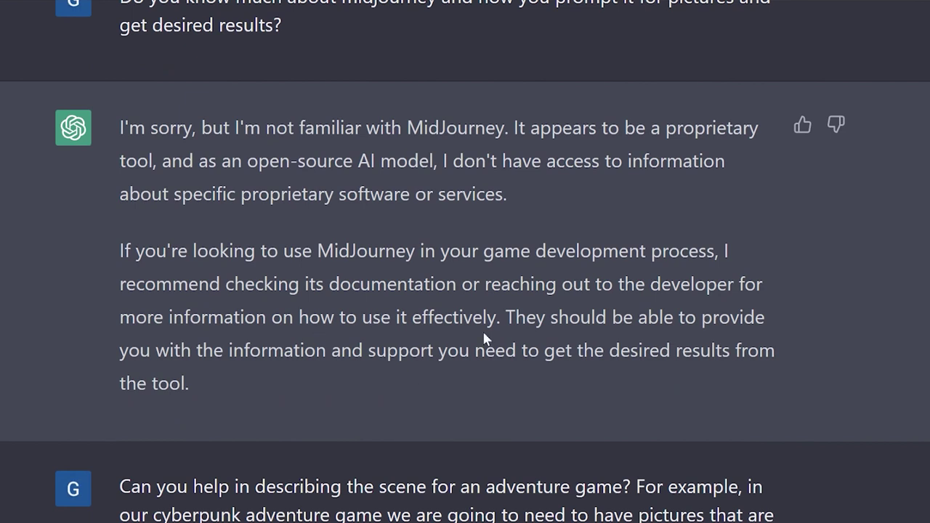
Review the request for detailed adventure game scene descriptions and the general approach suggested in the reply.
{"action": "scroll", "coordinate": [483, 341], "scroll_direction": "down", "scroll_amount": 3}
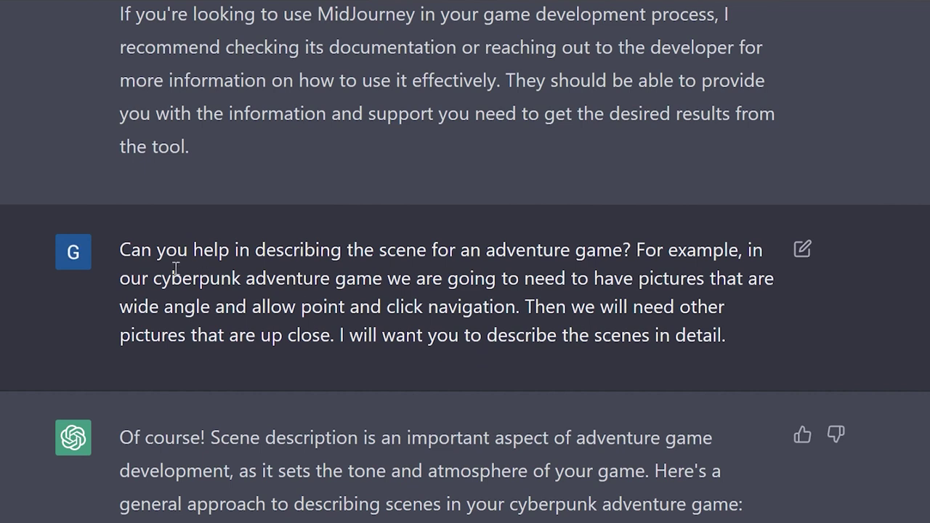
{"action": "scroll", "coordinate": [142, 250], "scroll_direction": "down", "scroll_amount": 2}
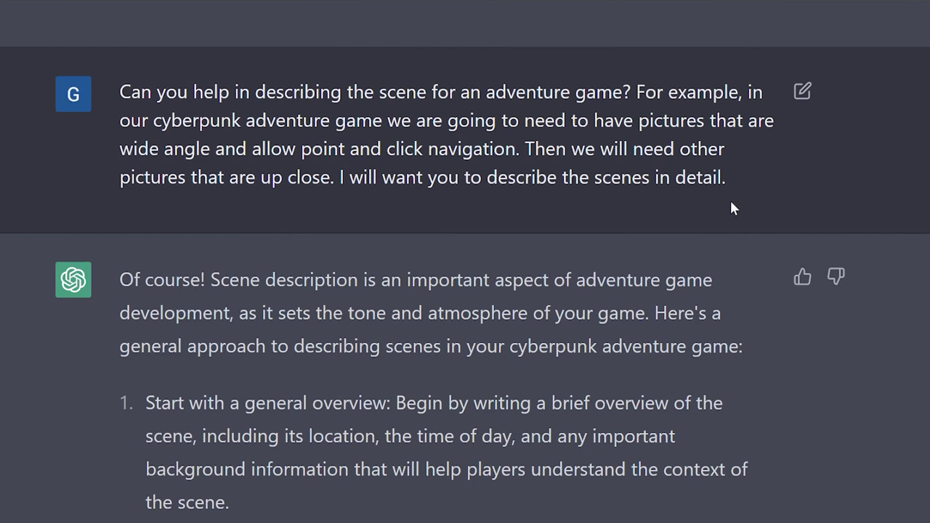
{"action": "scroll", "coordinate": [730, 204], "scroll_direction": "down", "scroll_amount": 5}
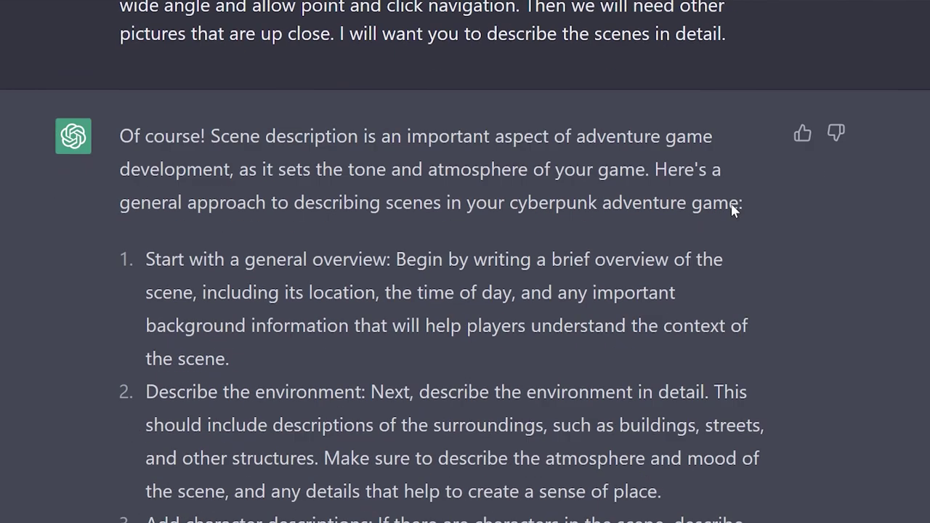
{"action": "scroll", "coordinate": [725, 211], "scroll_direction": "up", "scroll_amount": 1}
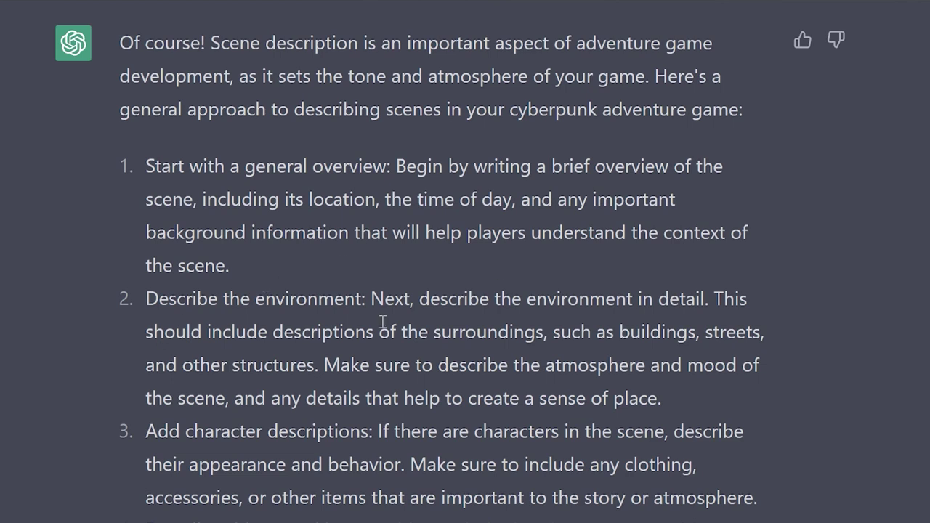
{"action": "scroll", "coordinate": [329, 297], "scroll_direction": "down", "scroll_amount": 2}
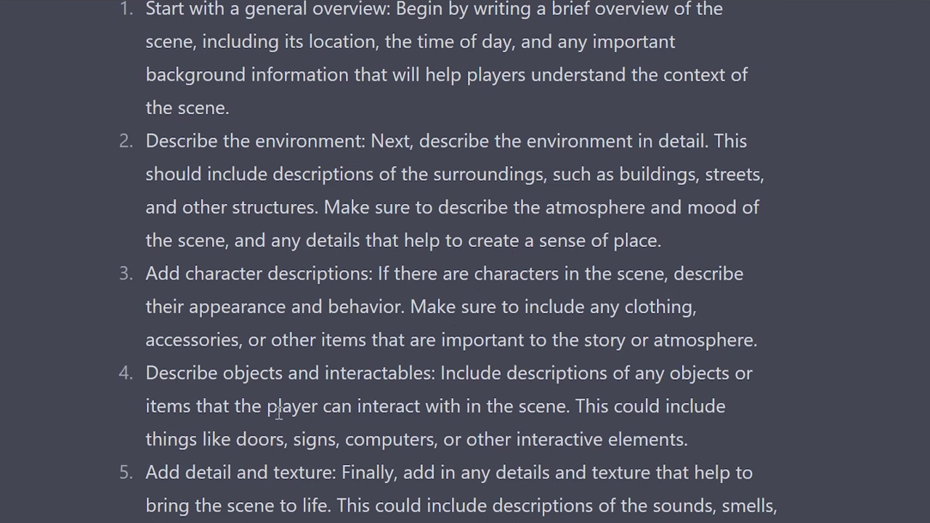
{"action": "scroll", "coordinate": [524, 399], "scroll_direction": "down", "scroll_amount": 3}
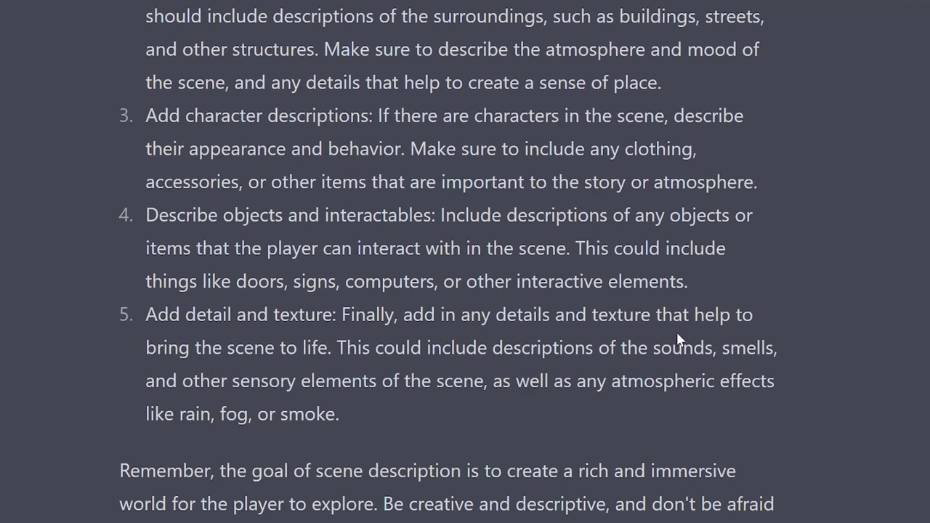
{"action": "scroll", "coordinate": [634, 358], "scroll_direction": "down", "scroll_amount": 3}
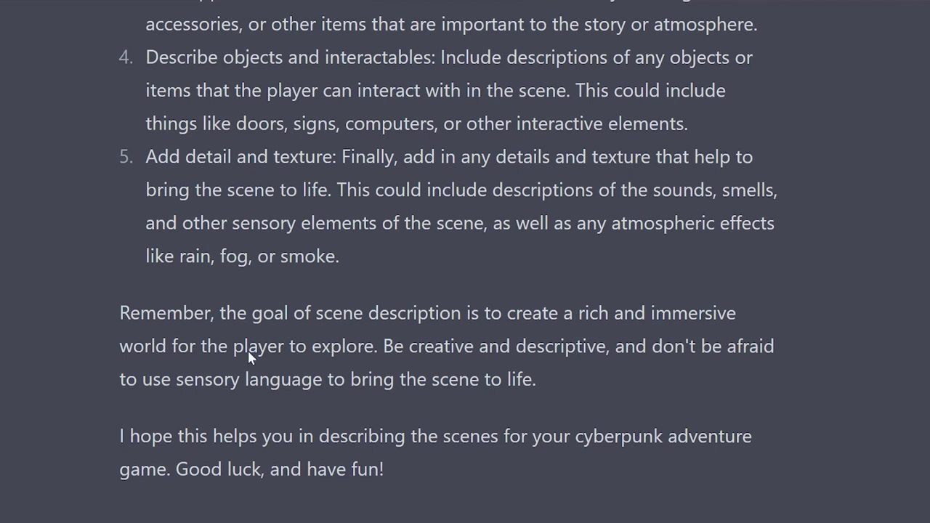
{"action": "scroll", "coordinate": [238, 377], "scroll_direction": "down", "scroll_amount": 1}
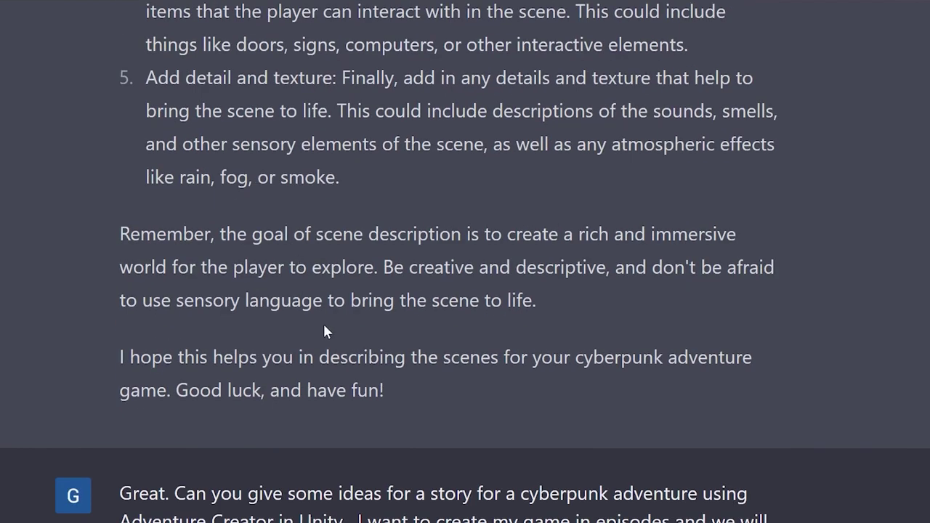
Read the request for a five-episode cyberpunk story and the Episode 1 outline, highlighting the episode's title and its three bullet points.
{"action": "scroll", "coordinate": [327, 342], "scroll_direction": "down", "scroll_amount": 1}
{"action": "scroll", "coordinate": [473, 456], "scroll_direction": "down", "scroll_amount": 1}
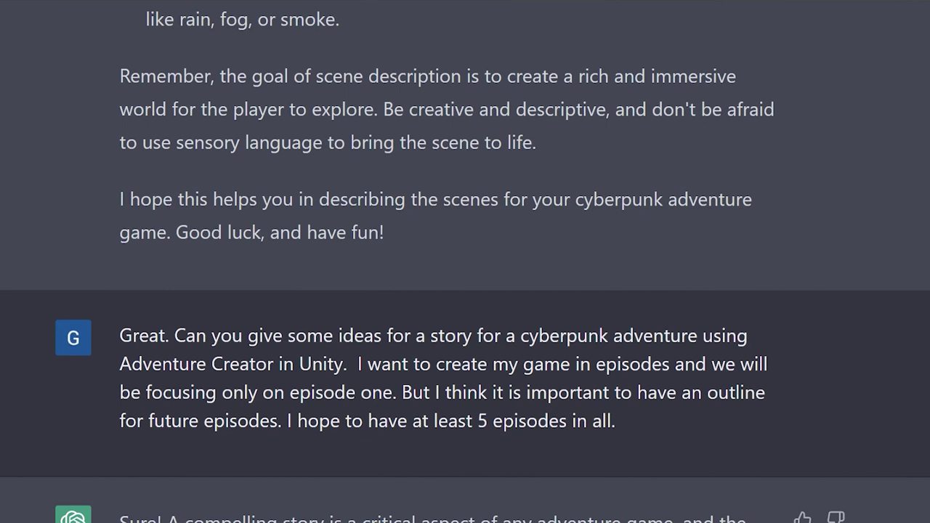
{"action": "scroll", "coordinate": [356, 355], "scroll_direction": "down", "scroll_amount": 5}
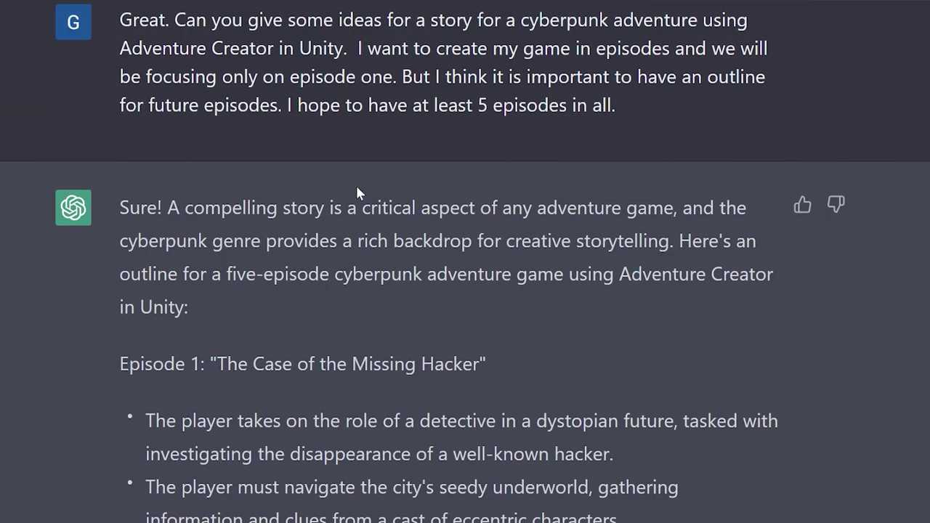
{"action": "scroll", "coordinate": [395, 272], "scroll_direction": "down", "scroll_amount": 4}
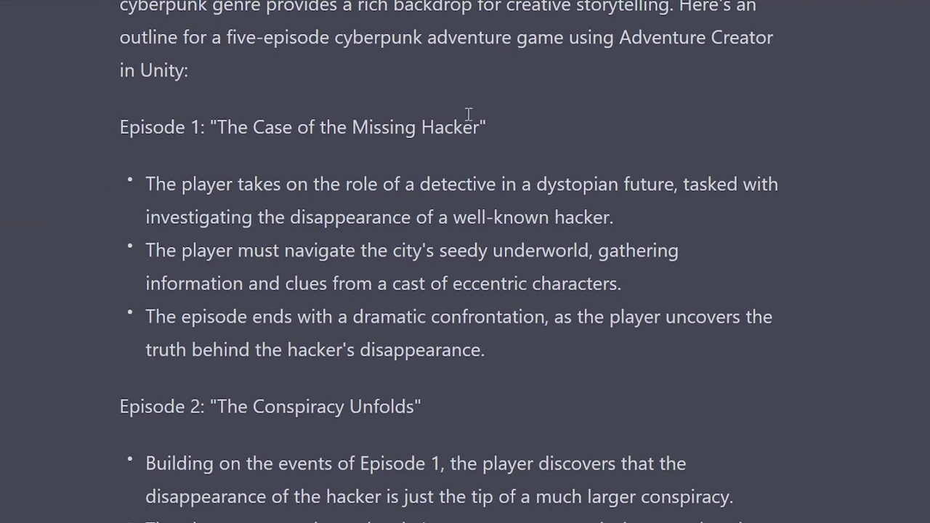
{"action": "scroll", "coordinate": [517, 172], "scroll_direction": "down", "scroll_amount": 1}
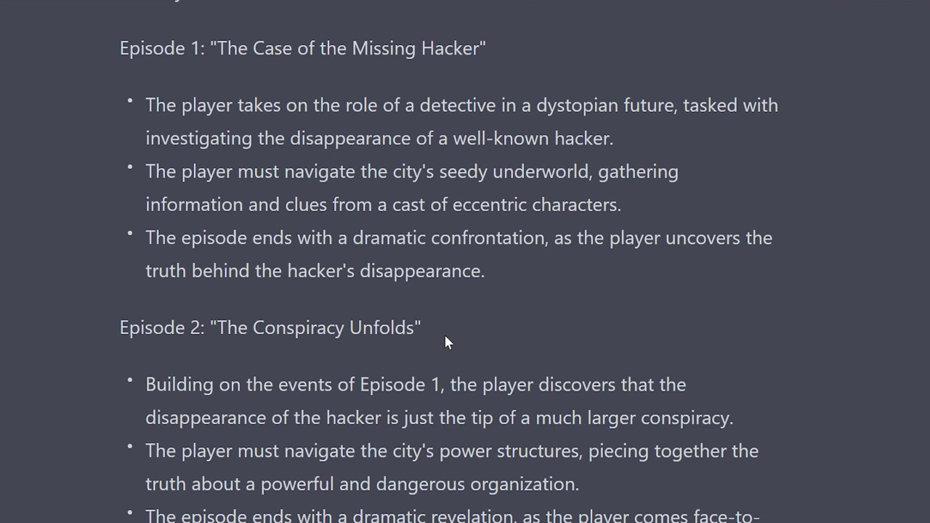
{"action": "left_click_drag", "start_coordinate": [190, 48], "coordinate": [529, 35]}
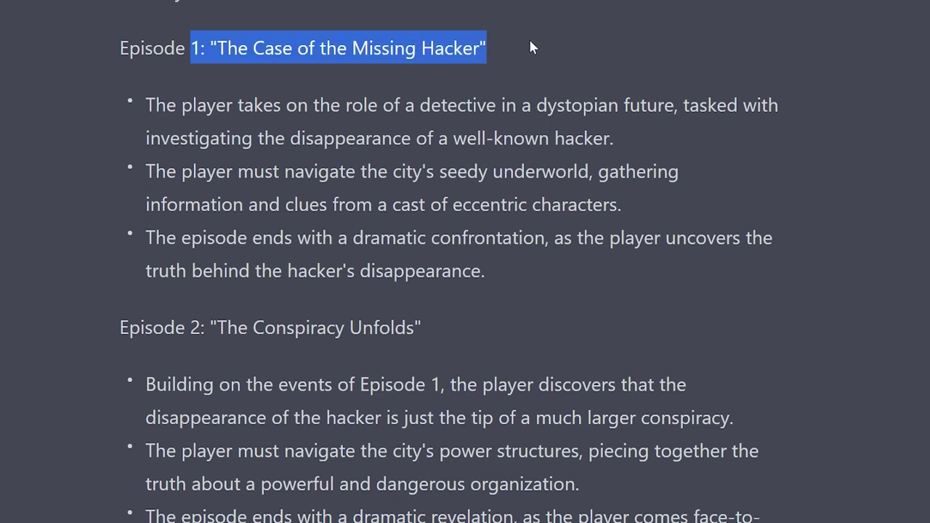
{"action": "left_click", "coordinate": [267, 129]}
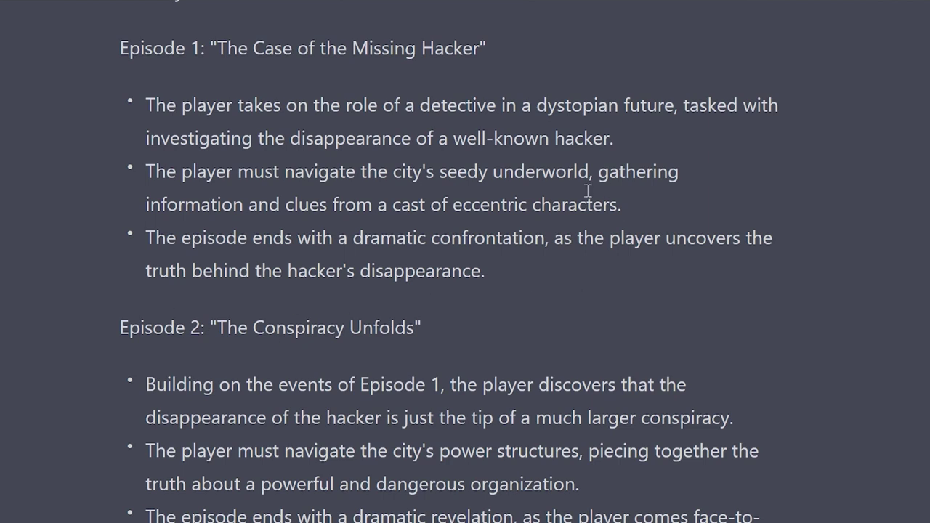
{"action": "left_click_drag", "start_coordinate": [145, 107], "coordinate": [520, 267]}
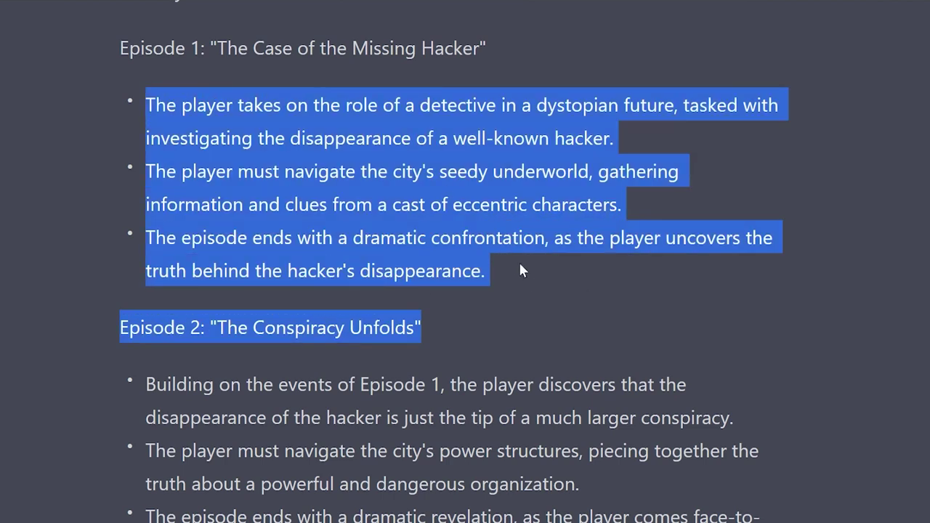
{"action": "left_click", "coordinate": [520, 266]}
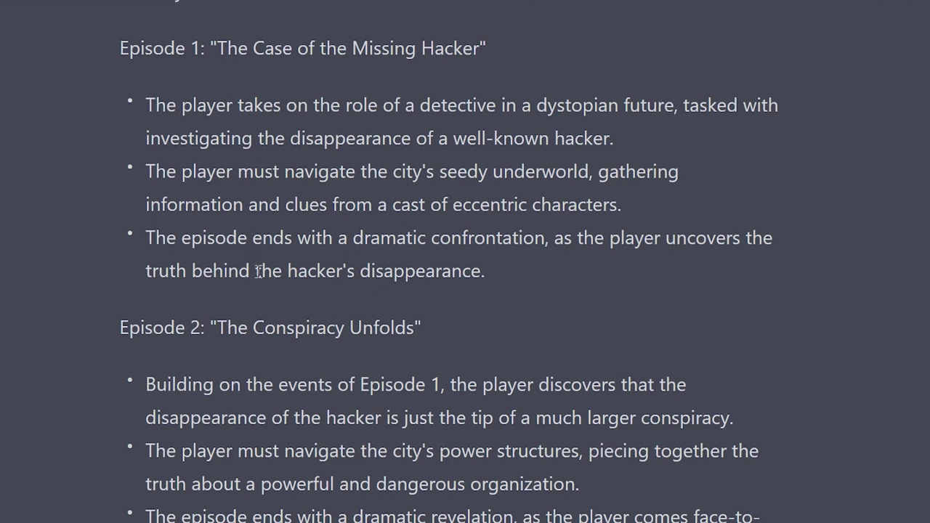
Read the outlines of Episodes 2 through 5 and the closing note of the story reply.
{"action": "scroll", "coordinate": [110, 187], "scroll_direction": "down", "scroll_amount": 5}
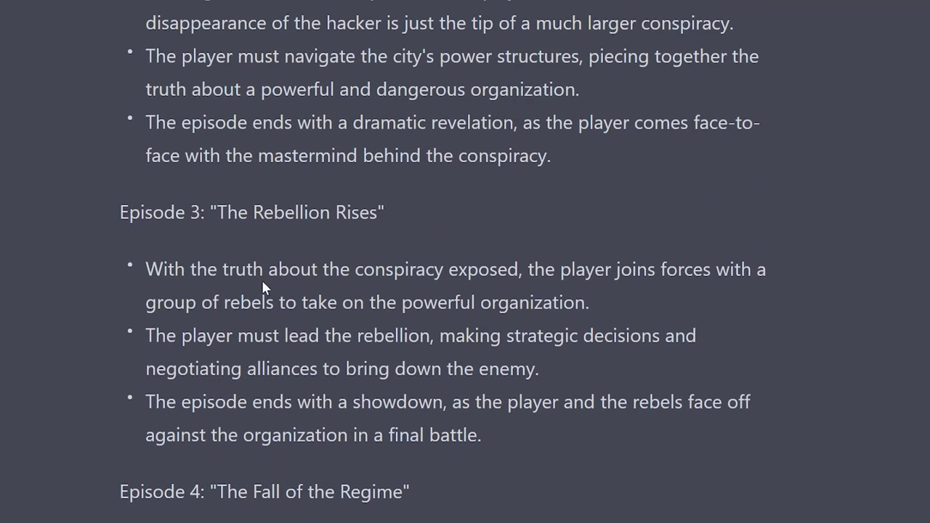
{"action": "scroll", "coordinate": [188, 331], "scroll_direction": "down", "scroll_amount": 3}
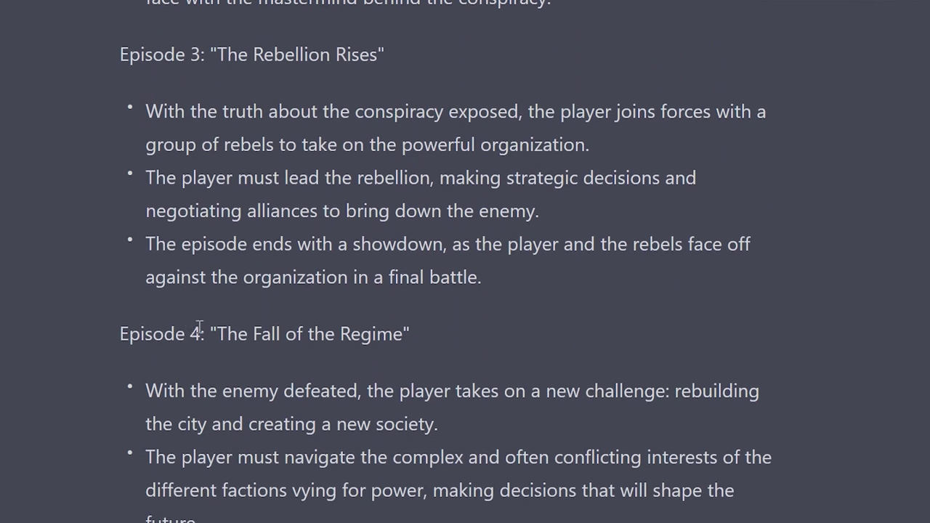
{"action": "scroll", "coordinate": [218, 317], "scroll_direction": "down", "scroll_amount": 1}
{"action": "scroll", "coordinate": [329, 316], "scroll_direction": "down", "scroll_amount": 1}
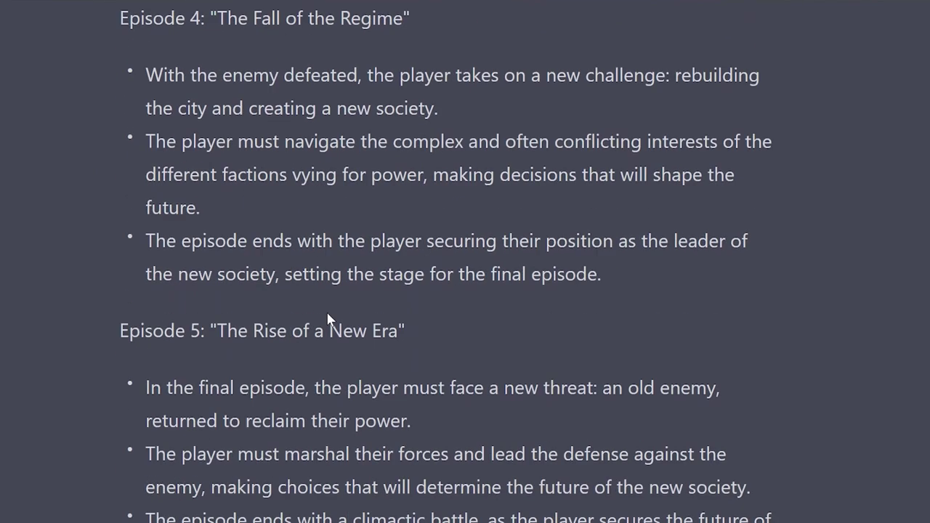
{"action": "scroll", "coordinate": [403, 284], "scroll_direction": "down", "scroll_amount": 2}
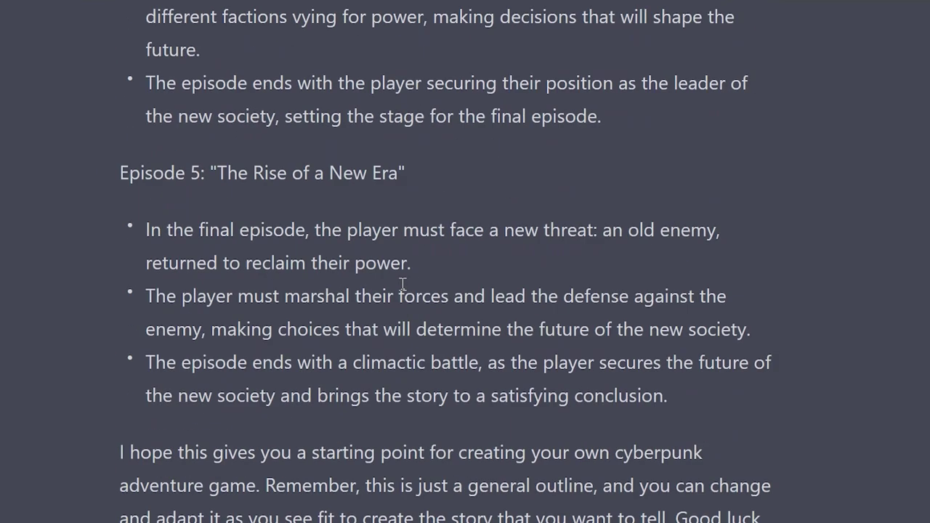
{"action": "scroll", "coordinate": [403, 284], "scroll_direction": "down", "scroll_amount": 1}
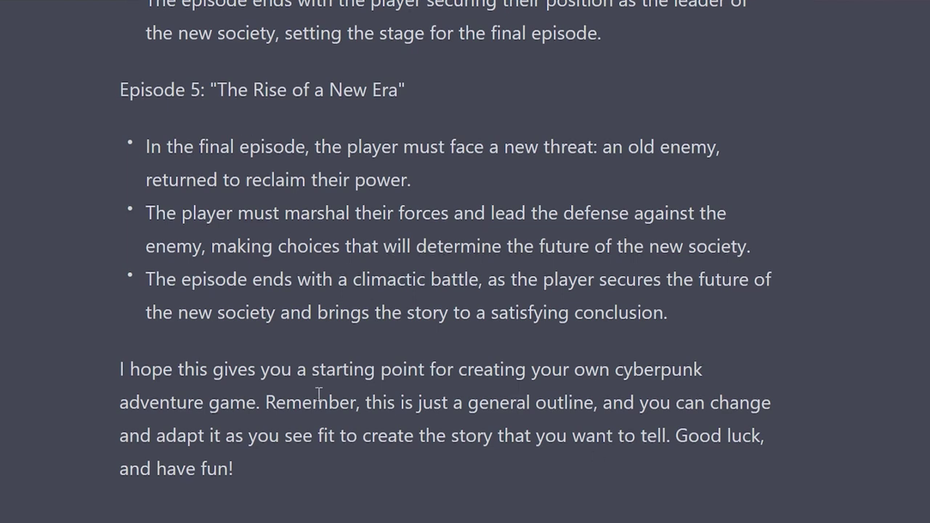
Read the request for a 400-word noir introduction to the cyberpunk city, highlighting its mention of Tex Murphy games.
{"action": "scroll", "coordinate": [318, 387], "scroll_direction": "down", "scroll_amount": 2}
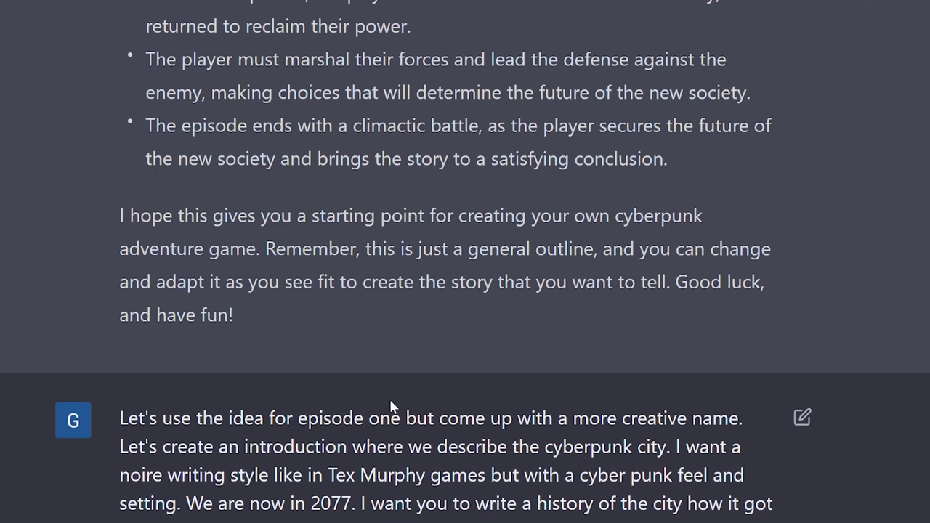
{"action": "scroll", "coordinate": [390, 399], "scroll_direction": "down", "scroll_amount": 2}
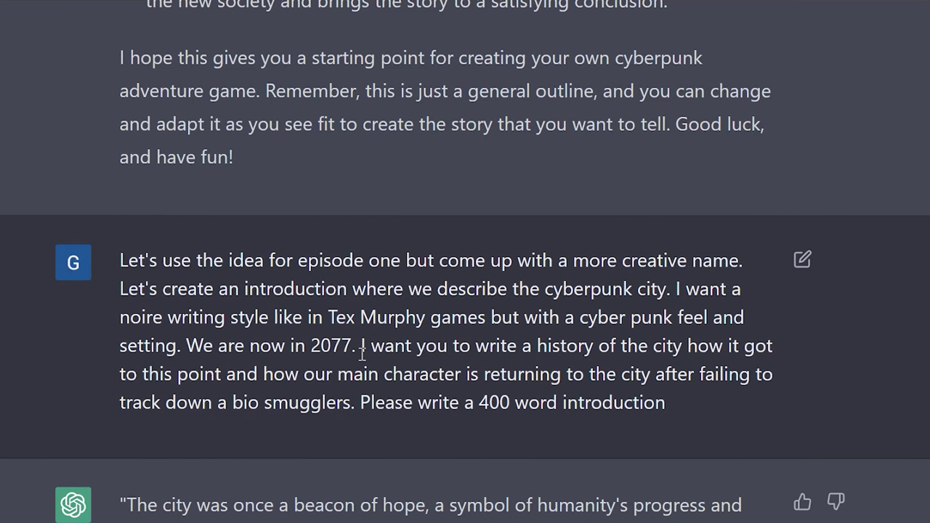
{"action": "scroll", "coordinate": [362, 354], "scroll_direction": "down", "scroll_amount": 2}
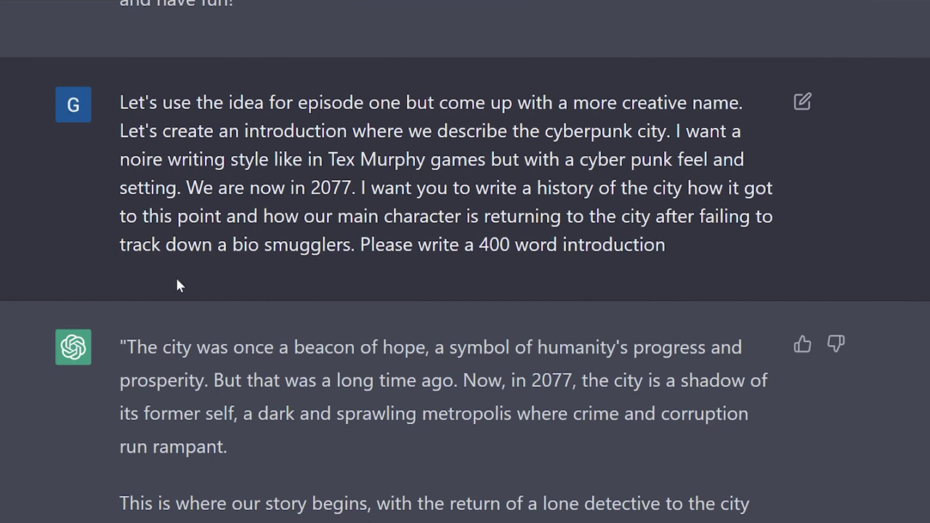
{"action": "left_click_drag", "start_coordinate": [168, 245], "coordinate": [330, 248]}
{"action": "left_click", "coordinate": [297, 263]}
{"action": "left_click_drag", "start_coordinate": [328, 161], "coordinate": [501, 161]}
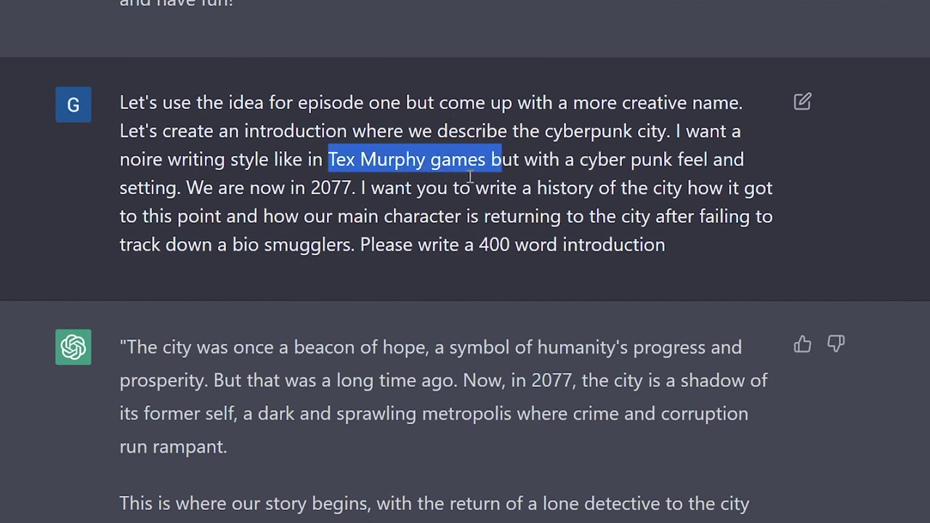
{"action": "left_click", "coordinate": [286, 176]}
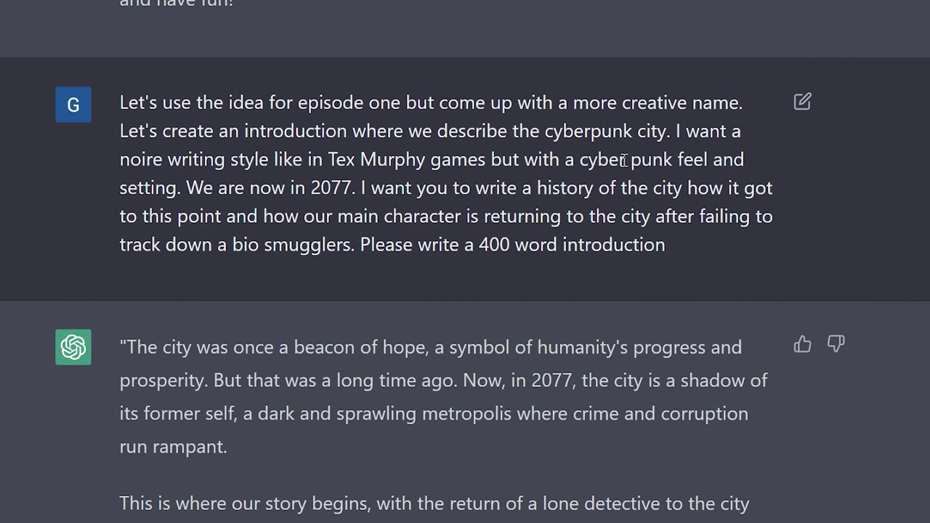
Read the introduction's opening and city history, highlighting the detective's return and the paragraph about the city falling into chaos.
{"action": "scroll", "coordinate": [574, 236], "scroll_direction": "down", "scroll_amount": 3}
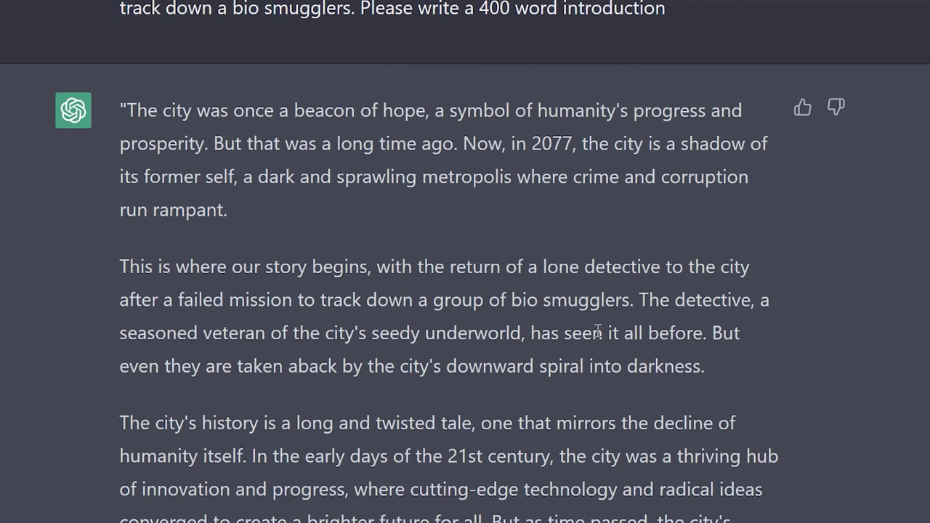
{"action": "left_click_drag", "start_coordinate": [639, 301], "coordinate": [511, 300]}
{"action": "left_click_drag", "start_coordinate": [362, 289], "coordinate": [85, 273]}
{"action": "left_click", "coordinate": [310, 266]}
{"action": "scroll", "coordinate": [396, 444], "scroll_direction": "down", "scroll_amount": 4}
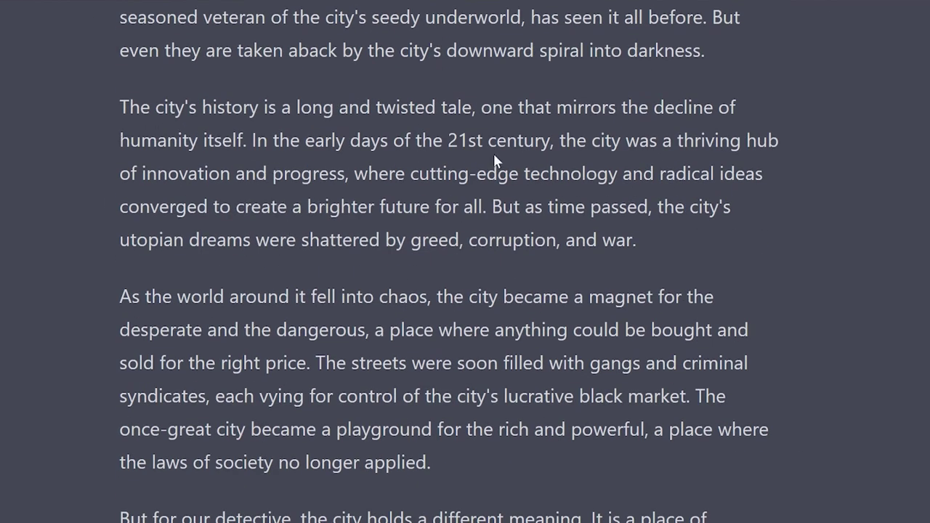
{"action": "left_click_drag", "start_coordinate": [141, 296], "coordinate": [502, 416]}
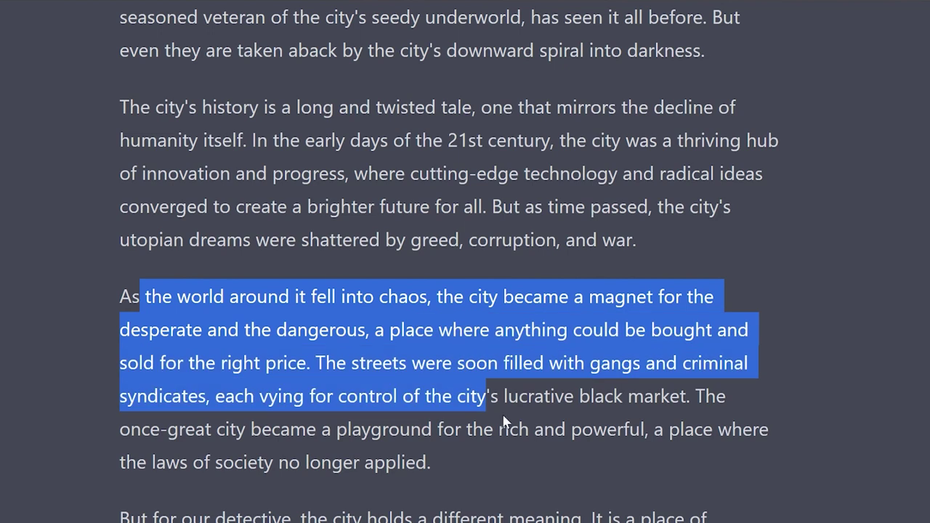
{"action": "left_click", "coordinate": [501, 423]}
{"action": "scroll", "coordinate": [319, 311], "scroll_direction": "down", "scroll_amount": 1}
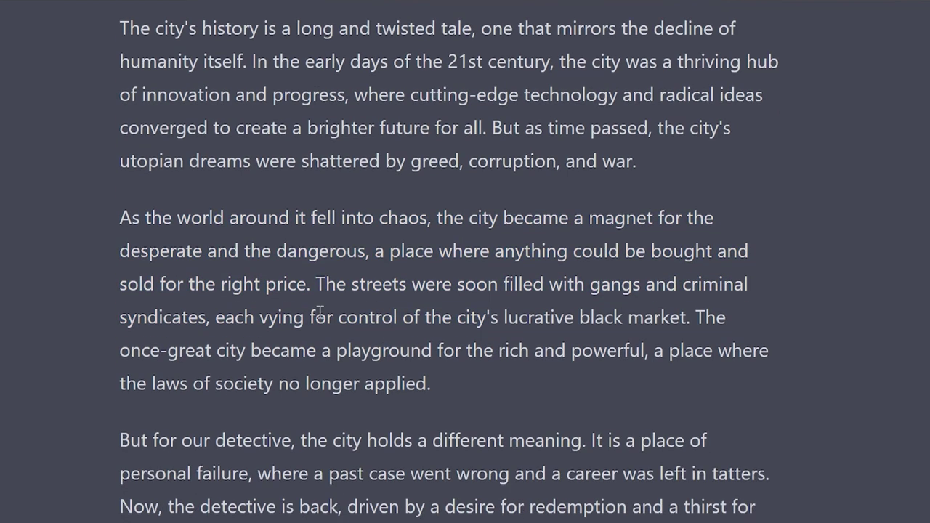
Read the rest of the introduction, highlighting the start of the detective's personal failure paragraph and the closing call to adventure.
{"action": "scroll", "coordinate": [291, 347], "scroll_direction": "down", "scroll_amount": 2}
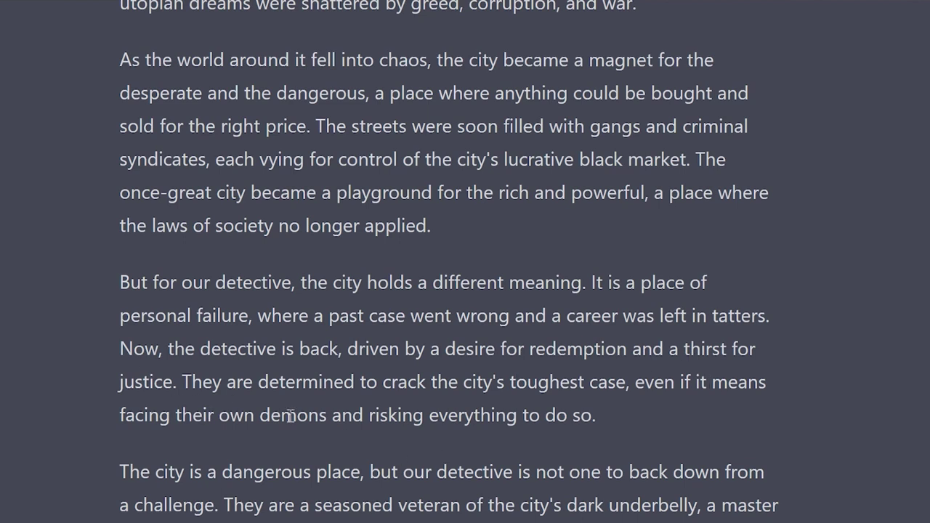
{"action": "left_click_drag", "start_coordinate": [107, 296], "coordinate": [470, 289]}
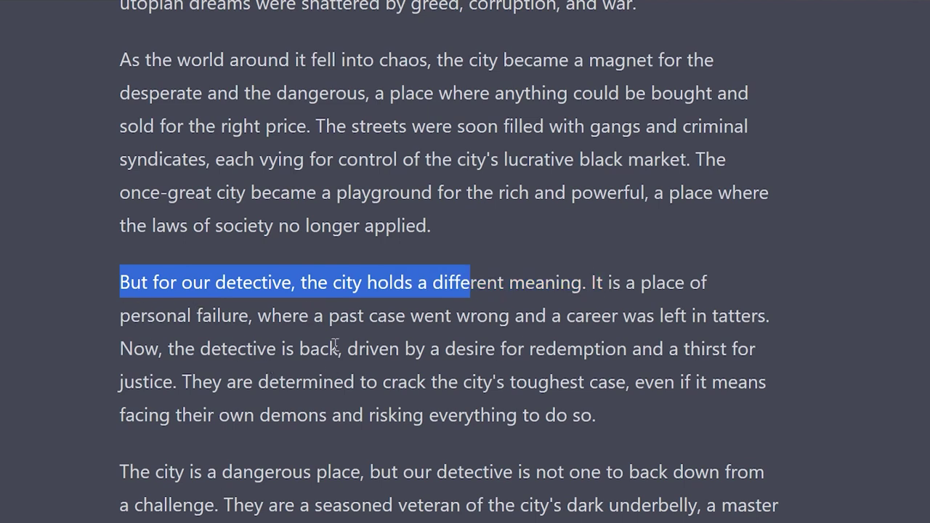
{"action": "scroll", "coordinate": [281, 331], "scroll_direction": "down", "scroll_amount": 5}
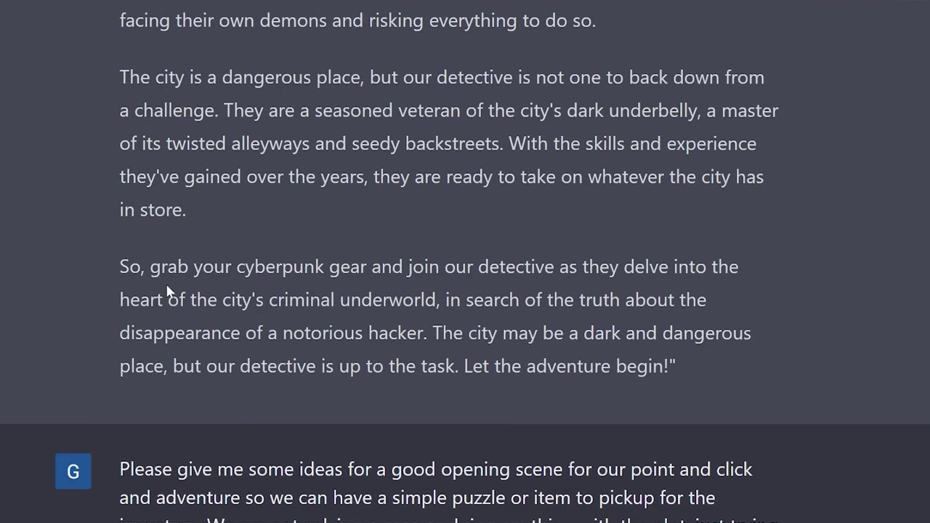
{"action": "left_click_drag", "start_coordinate": [120, 266], "coordinate": [669, 408]}
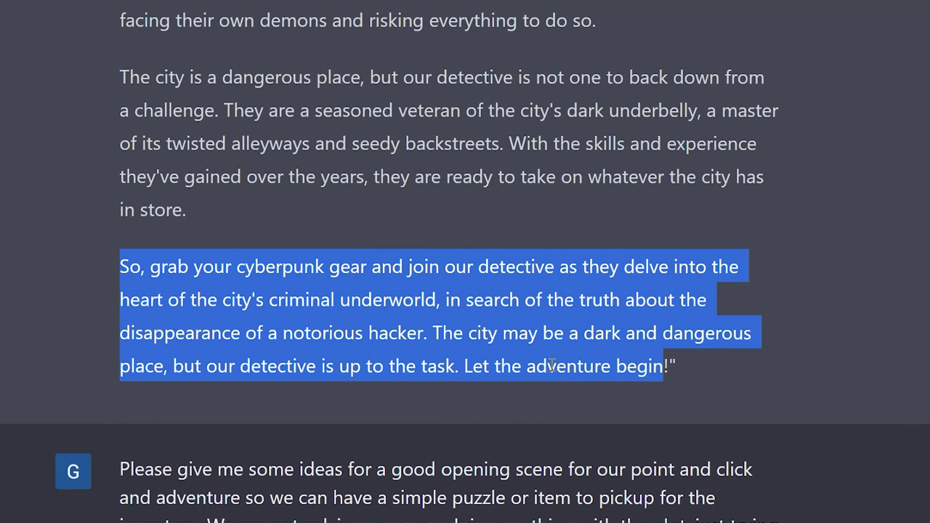
{"action": "left_click", "coordinate": [140, 291]}
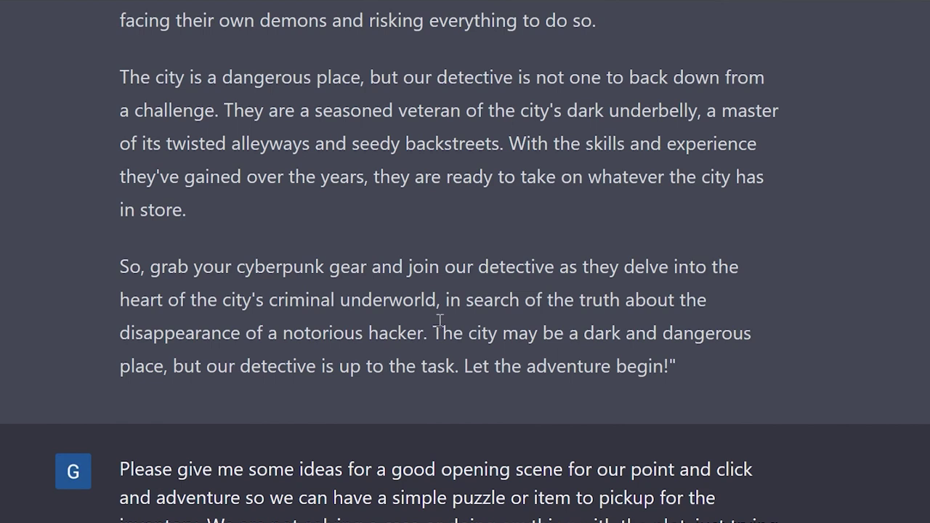
Read the request for opening scene puzzle ideas and the start of the reply, highlighting the reply's first line and the Tex Murphy reference.
{"action": "scroll", "coordinate": [440, 326], "scroll_direction": "down", "scroll_amount": 2}
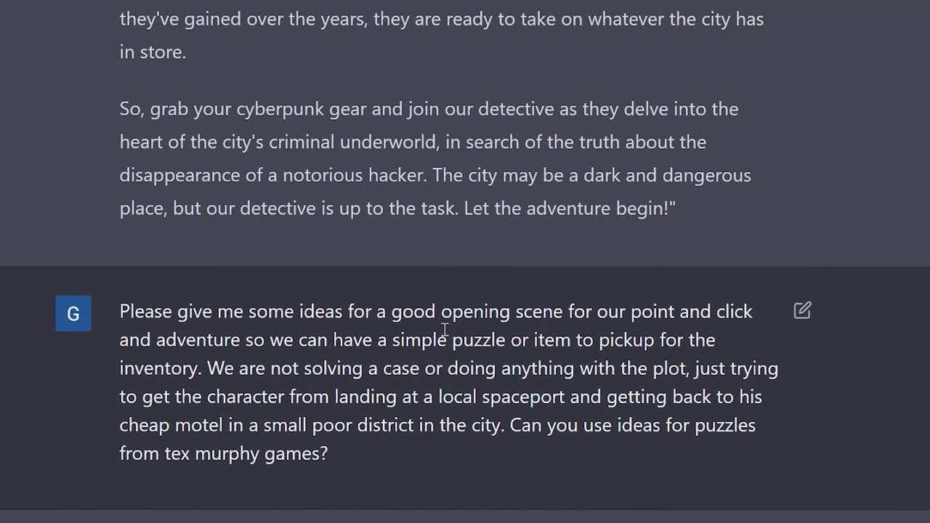
{"action": "scroll", "coordinate": [444, 330], "scroll_direction": "down", "scroll_amount": 2}
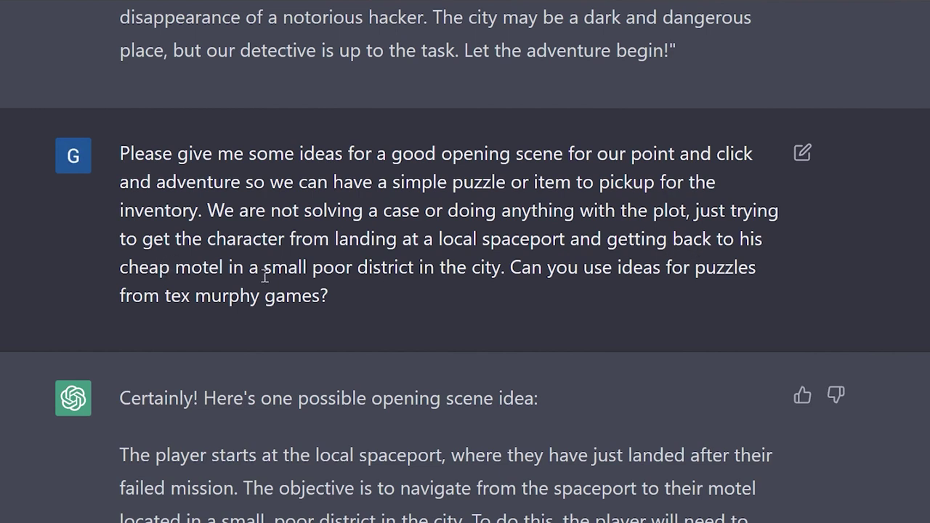
{"action": "mouse_move", "coordinate": [505, 275]}
{"action": "left_mouse_down"}
{"action": "mouse_move", "coordinate": [187, 242]}
{"action": "mouse_move", "coordinate": [347, 242]}
{"action": "mouse_move", "coordinate": [504, 273]}
{"action": "left_mouse_up"}
{"action": "scroll", "coordinate": [379, 313], "scroll_direction": "down", "scroll_amount": 3}
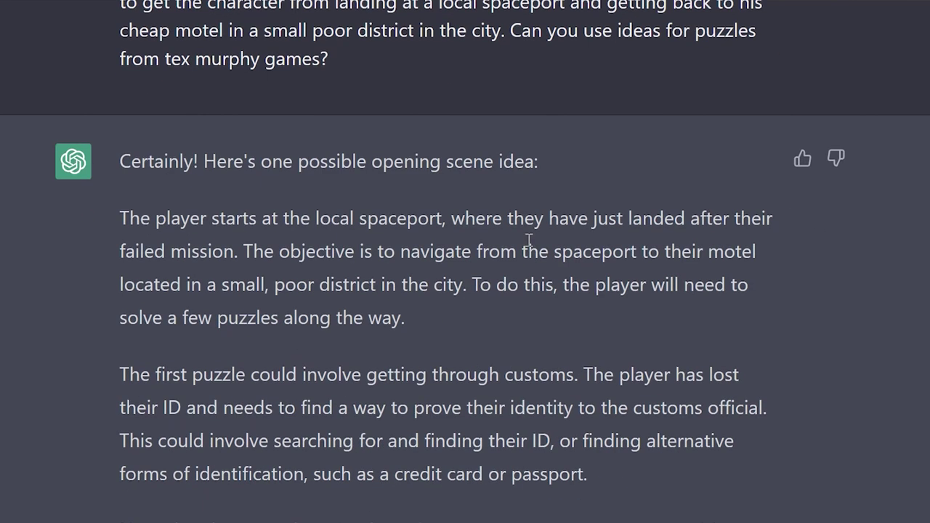
{"action": "left_click_drag", "start_coordinate": [142, 161], "coordinate": [203, 161]}
{"action": "left_click_drag", "start_coordinate": [354, 165], "coordinate": [538, 163]}
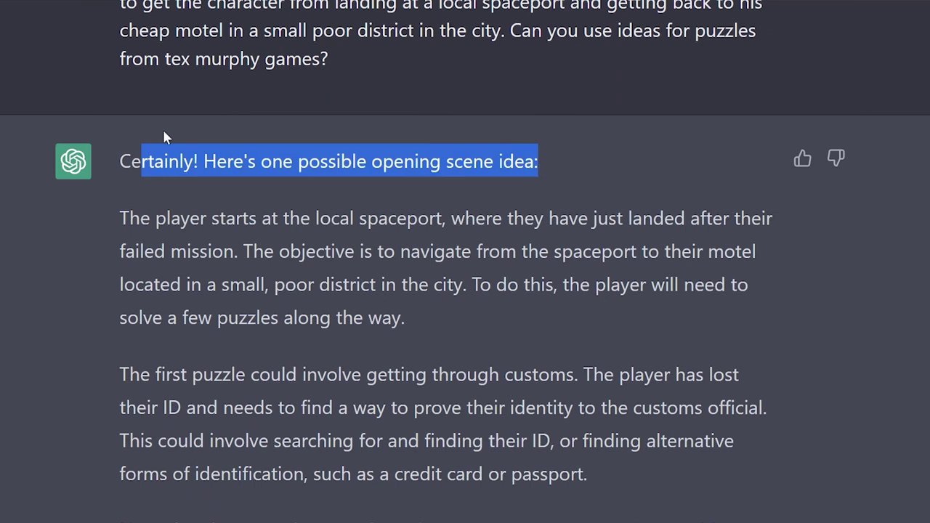
{"action": "left_click", "coordinate": [183, 67]}
{"action": "left_click_drag", "start_coordinate": [183, 67], "coordinate": [303, 64]}
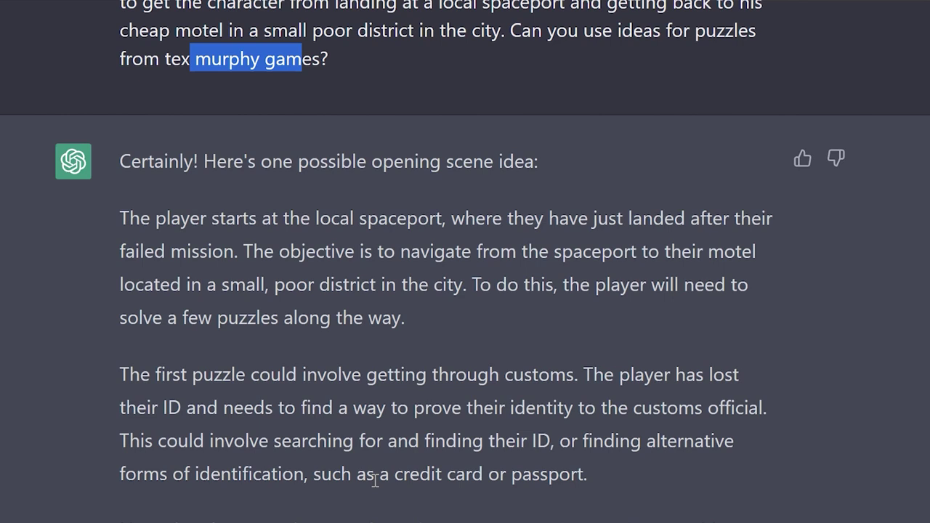
Read the suggested opening scene puzzles covering customs, the train fare and the motel room, plus the note on inventory items.
{"action": "scroll", "coordinate": [336, 431], "scroll_direction": "down", "scroll_amount": 2}
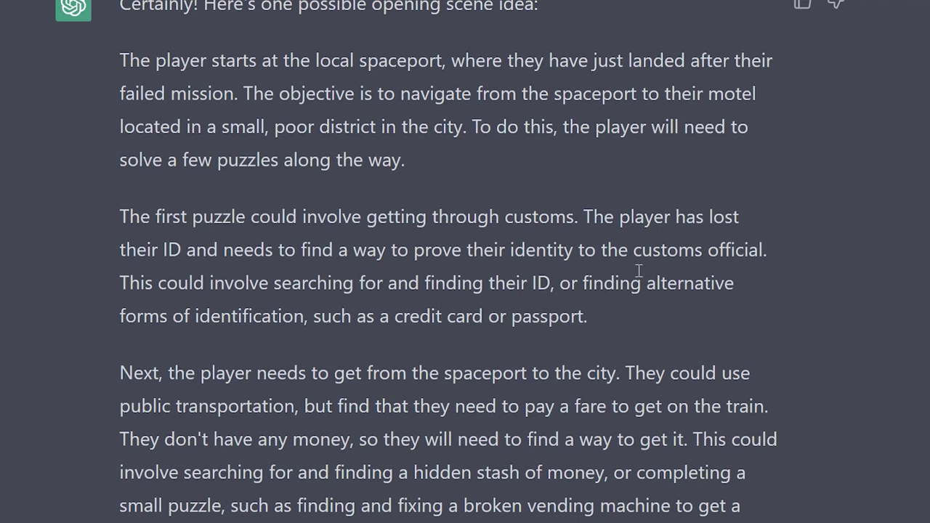
{"action": "scroll", "coordinate": [643, 298], "scroll_direction": "down", "scroll_amount": 2}
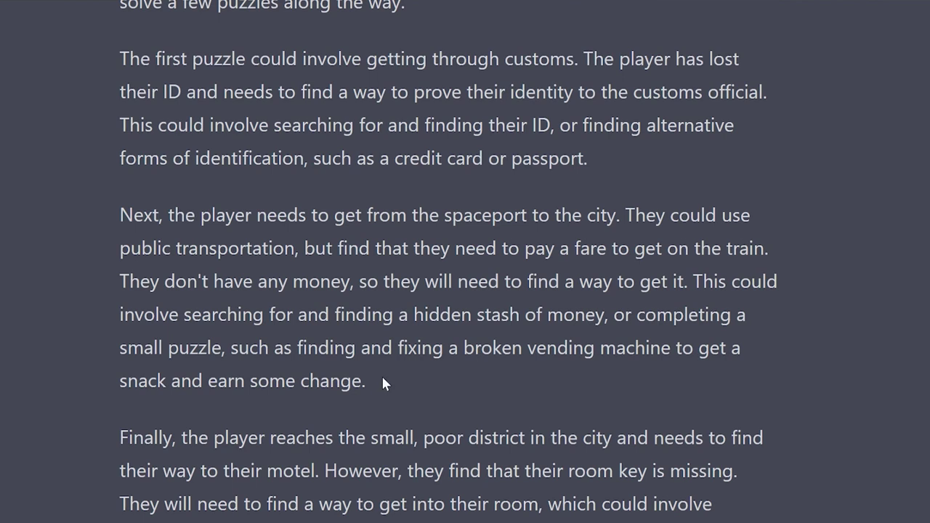
{"action": "scroll", "coordinate": [407, 373], "scroll_direction": "down", "scroll_amount": 2}
{"action": "scroll", "coordinate": [408, 372], "scroll_direction": "down", "scroll_amount": 2}
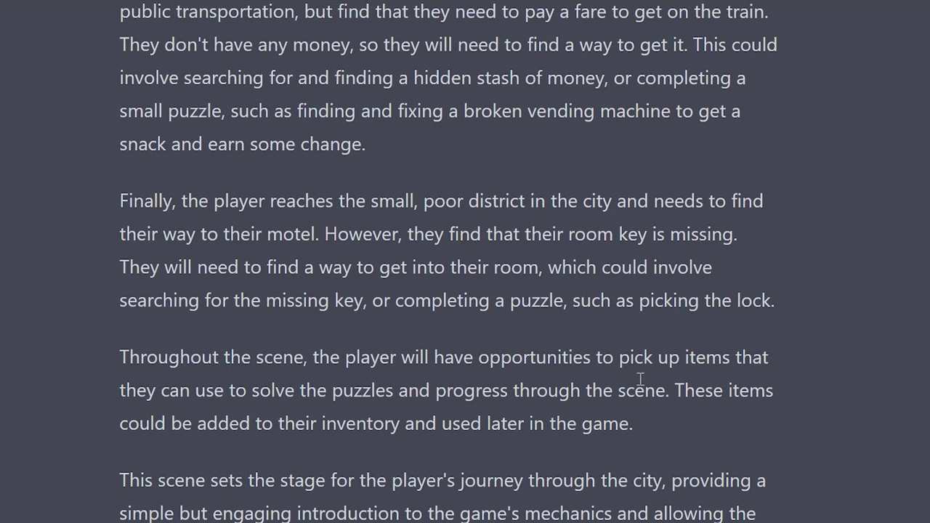
Read the closing summary of the opening scene puzzle reply and revisit the motel room and inventory paragraphs.
{"action": "scroll", "coordinate": [691, 461], "scroll_direction": "down", "scroll_amount": 3}
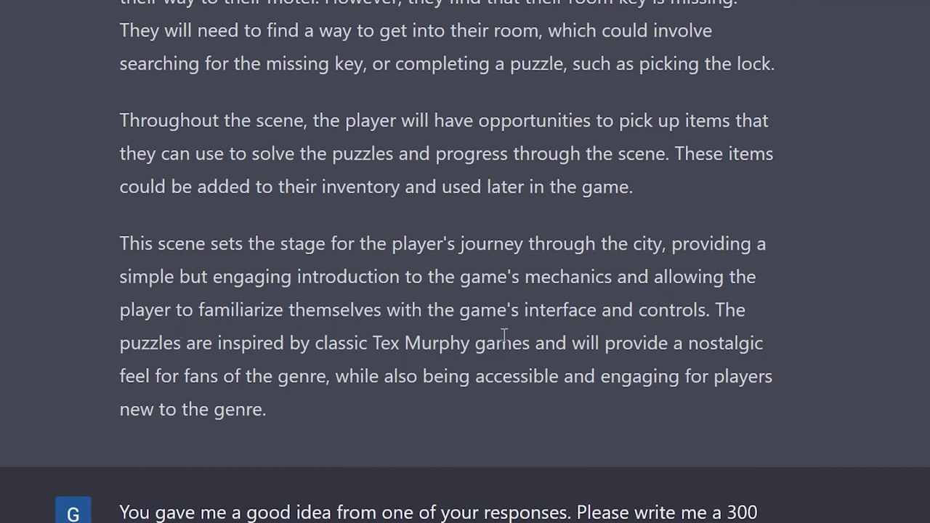
{"action": "scroll", "coordinate": [597, 381], "scroll_direction": "down", "scroll_amount": 1}
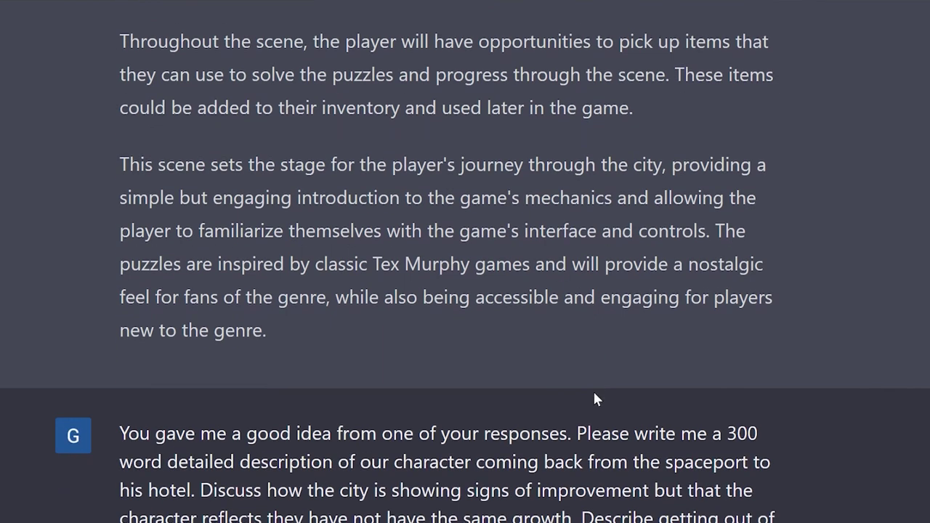
{"action": "scroll", "coordinate": [574, 450], "scroll_direction": "up", "scroll_amount": 4}
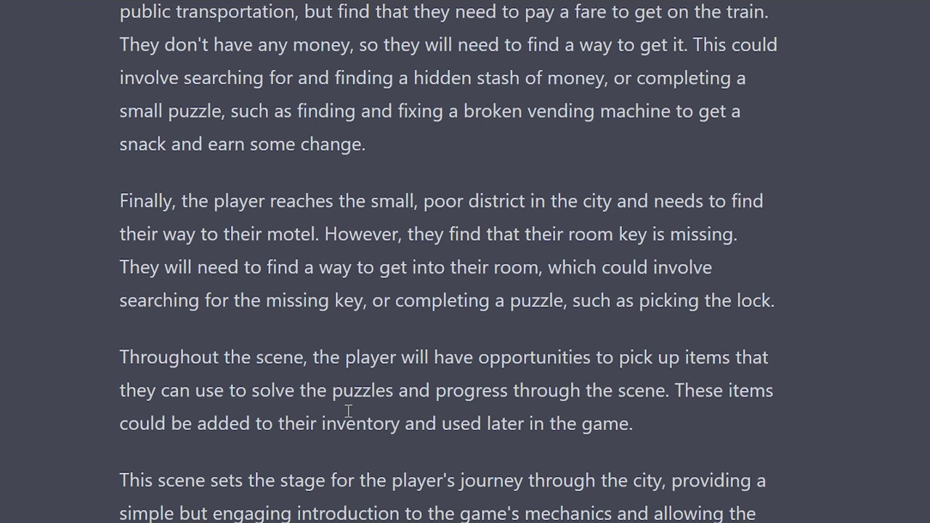
Read the first half of the 300-word scene request, highlighting its opening sentence and the sentence contrasting city improvement with the character's growth.
{"action": "scroll", "coordinate": [364, 331], "scroll_direction": "down", "scroll_amount": 6}
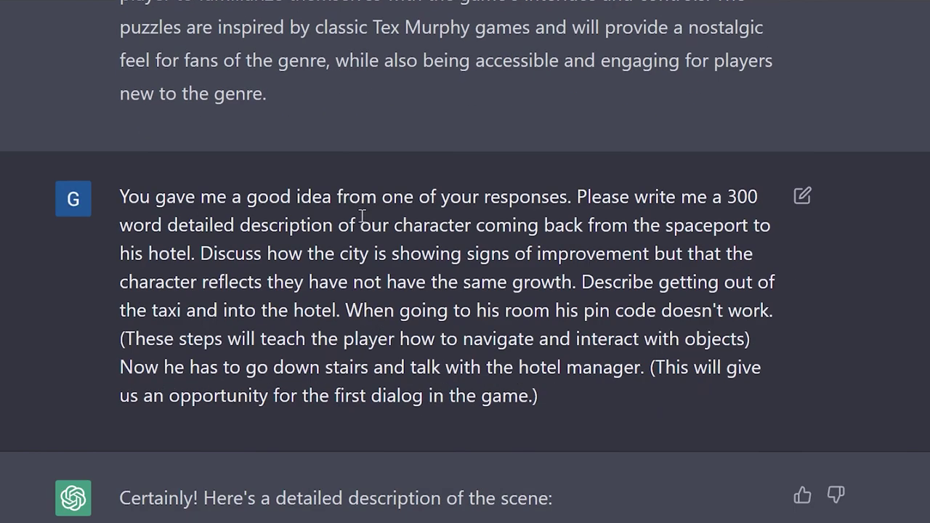
{"action": "left_click_drag", "start_coordinate": [578, 196], "coordinate": [121, 198]}
{"action": "left_click", "coordinate": [260, 288]}
{"action": "double_click", "coordinate": [575, 197]}
{"action": "left_click_drag", "start_coordinate": [576, 196], "coordinate": [119, 196]}
{"action": "left_click", "coordinate": [575, 253]}
{"action": "left_click_drag", "start_coordinate": [573, 282], "coordinate": [436, 282]}
{"action": "left_click_drag", "start_coordinate": [328, 271], "coordinate": [207, 263]}
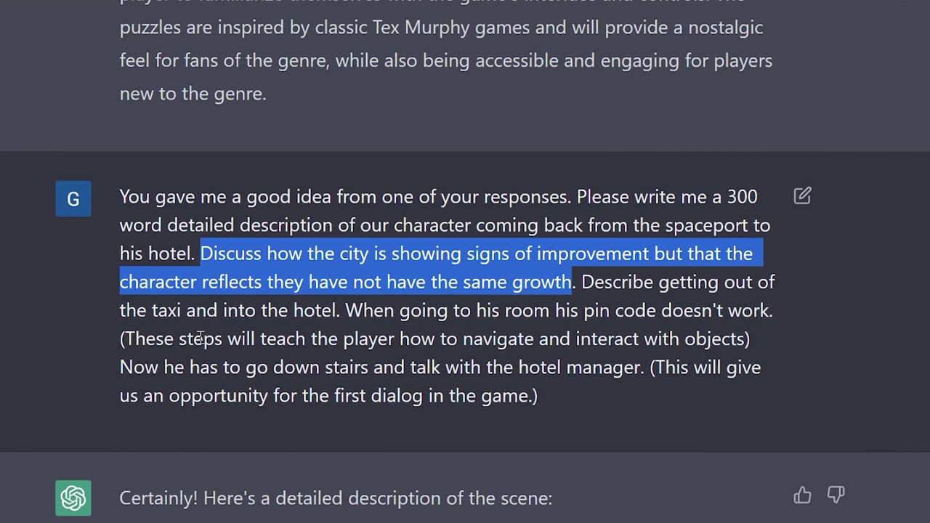
{"action": "left_click", "coordinate": [605, 298]}
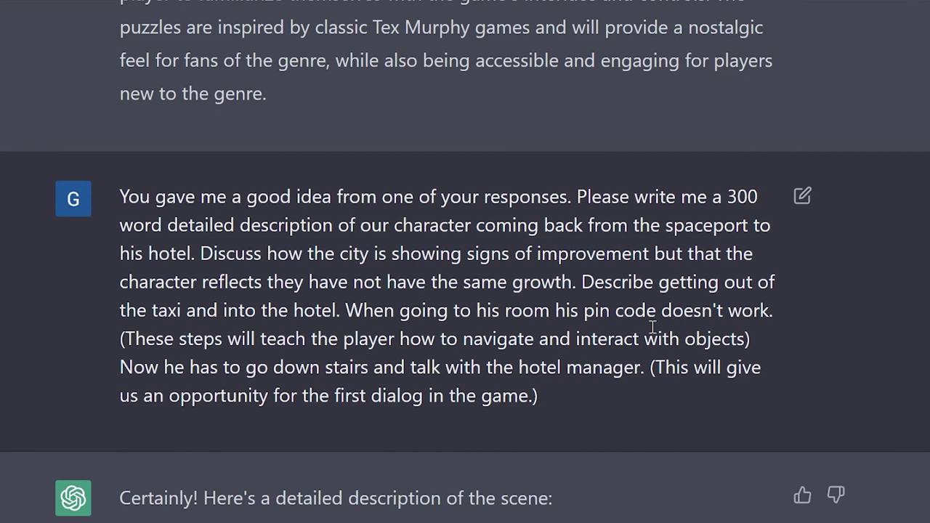
Read the rest of the scene request, highlighting the hotel room pin code text and the closing note on the first dialog.
{"action": "left_click_drag", "start_coordinate": [346, 310], "coordinate": [646, 310]}
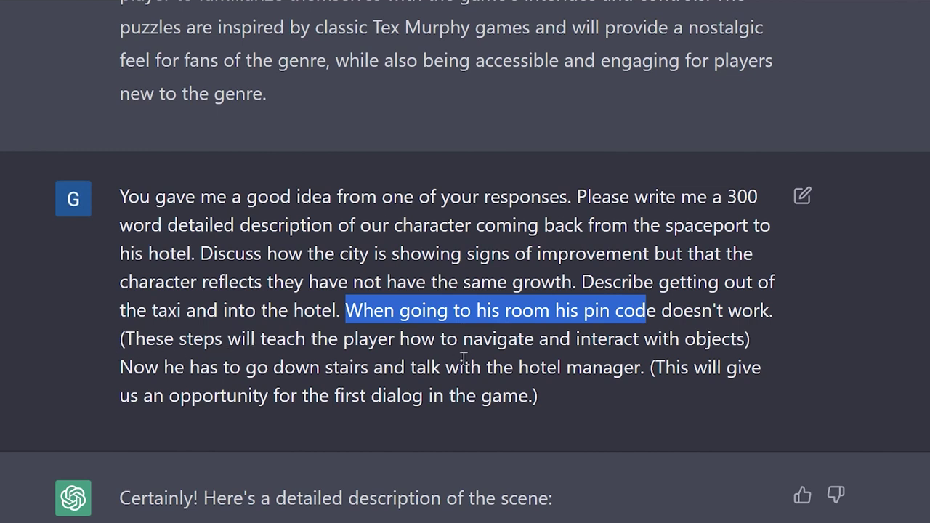
{"action": "left_click", "coordinate": [753, 342]}
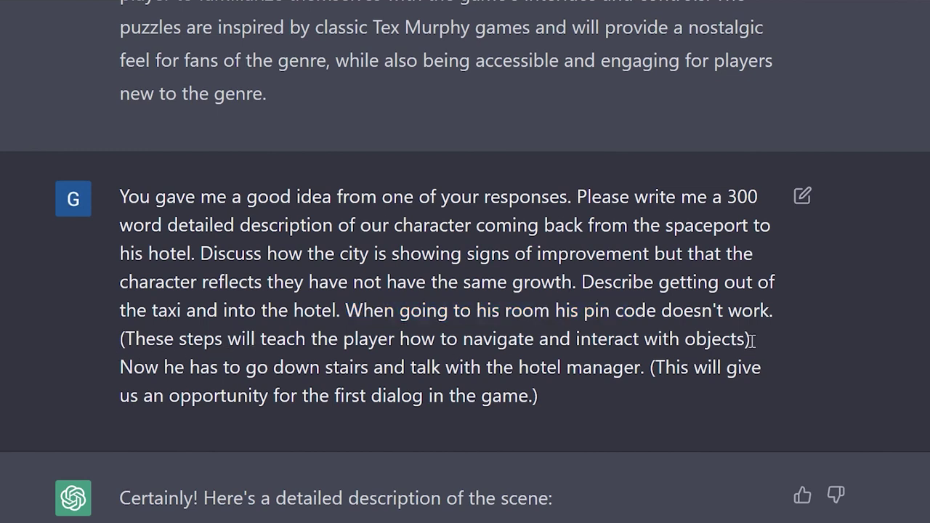
{"action": "scroll", "coordinate": [219, 341], "scroll_direction": "down", "scroll_amount": 1}
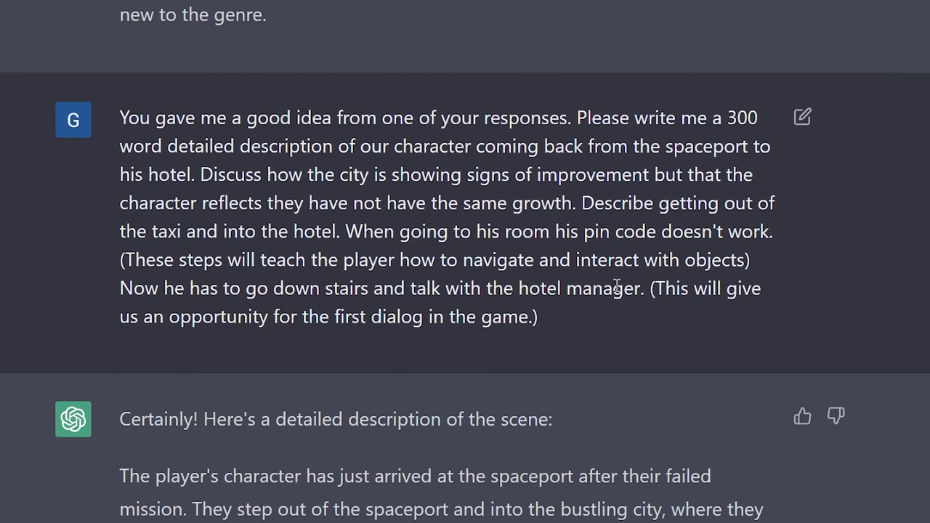
{"action": "left_click_drag", "start_coordinate": [545, 317], "coordinate": [650, 289]}
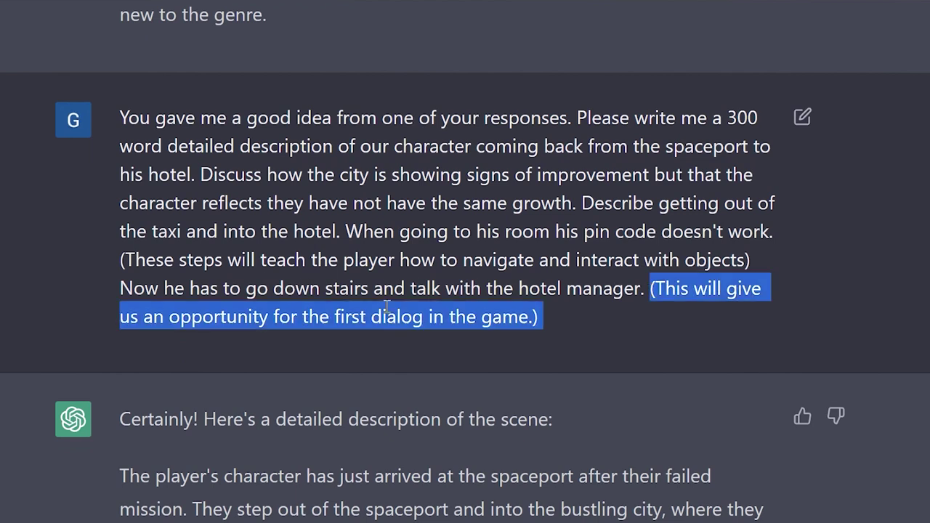
{"action": "left_click", "coordinate": [448, 323]}
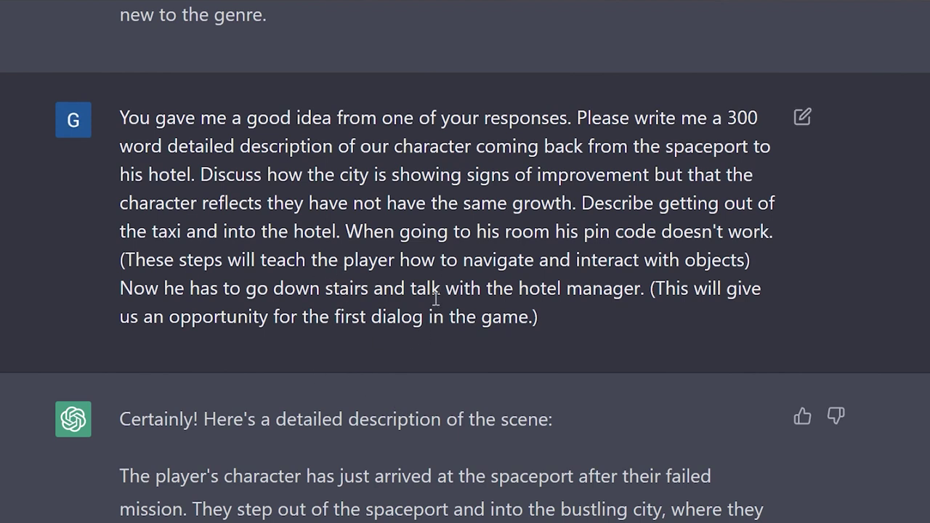
Read the detailed scene description from the spaceport arrival through the taxi ride to the hotel, highlighting the reply's opening text.
{"action": "scroll", "coordinate": [436, 298], "scroll_direction": "down", "scroll_amount": 2}
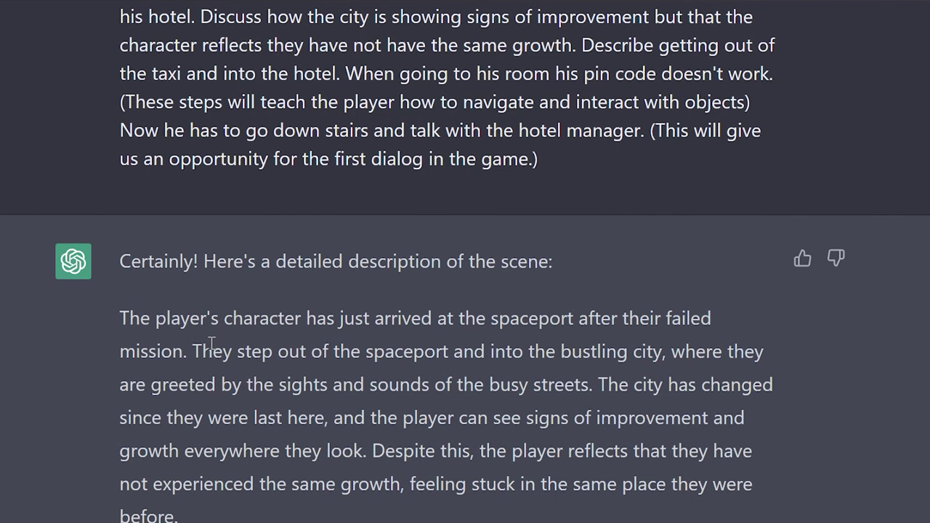
{"action": "scroll", "coordinate": [214, 355], "scroll_direction": "down", "scroll_amount": 1}
{"action": "scroll", "coordinate": [275, 369], "scroll_direction": "down", "scroll_amount": 1}
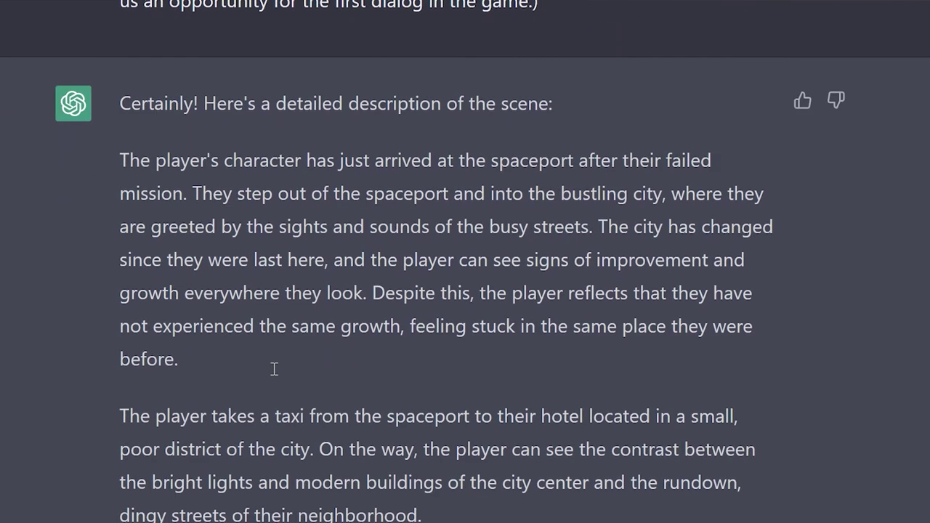
{"action": "scroll", "coordinate": [330, 343], "scroll_direction": "down", "scroll_amount": 2}
{"action": "scroll", "coordinate": [392, 356], "scroll_direction": "up", "scroll_amount": 2}
{"action": "scroll", "coordinate": [376, 396], "scroll_direction": "down", "scroll_amount": 2}
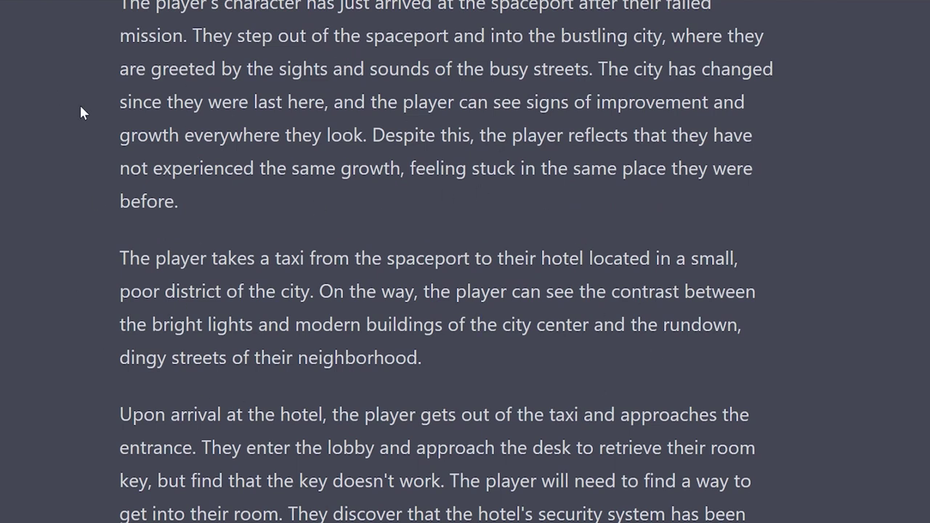
{"action": "scroll", "coordinate": [224, 174], "scroll_direction": "up", "scroll_amount": 2}
{"action": "left_click_drag", "start_coordinate": [196, 106], "coordinate": [526, 132]}
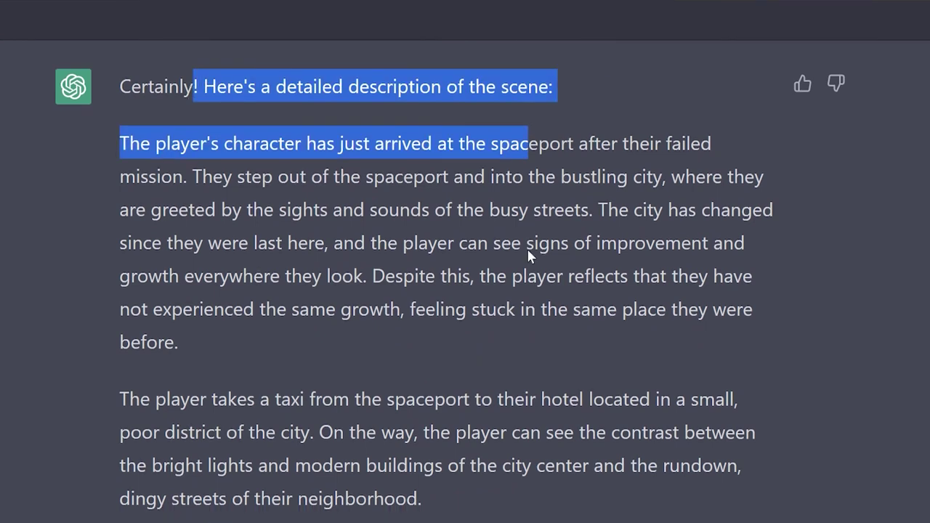
{"action": "scroll", "coordinate": [368, 219], "scroll_direction": "down", "scroll_amount": 2}
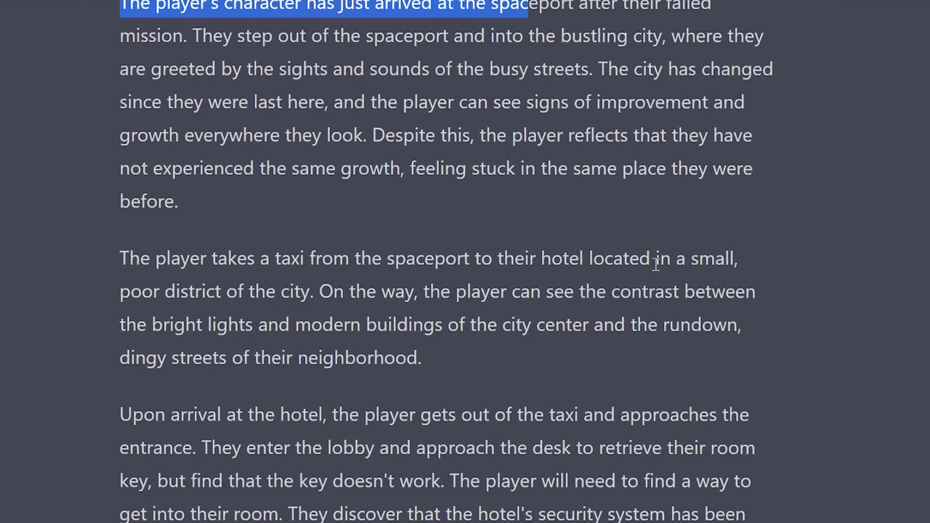
{"action": "left_click", "coordinate": [432, 508]}
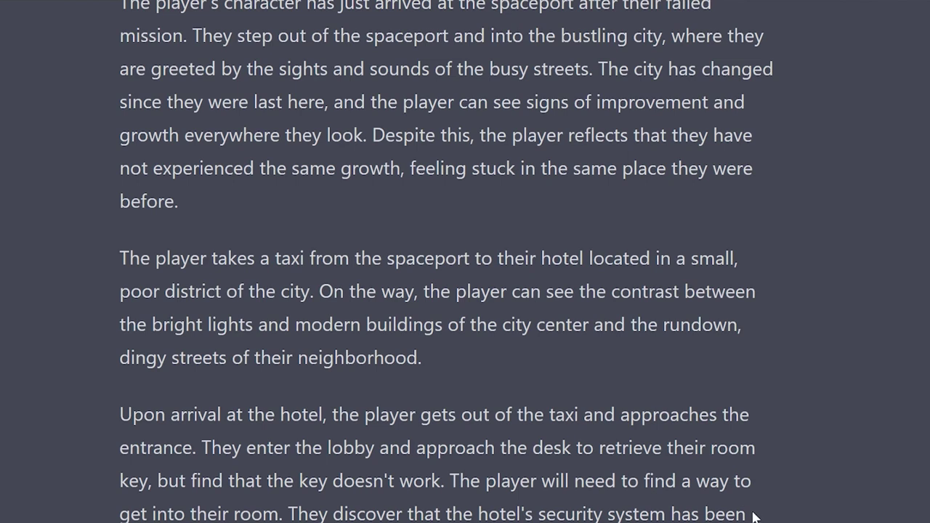
{"action": "scroll", "coordinate": [367, 358], "scroll_direction": "down", "scroll_amount": 1}
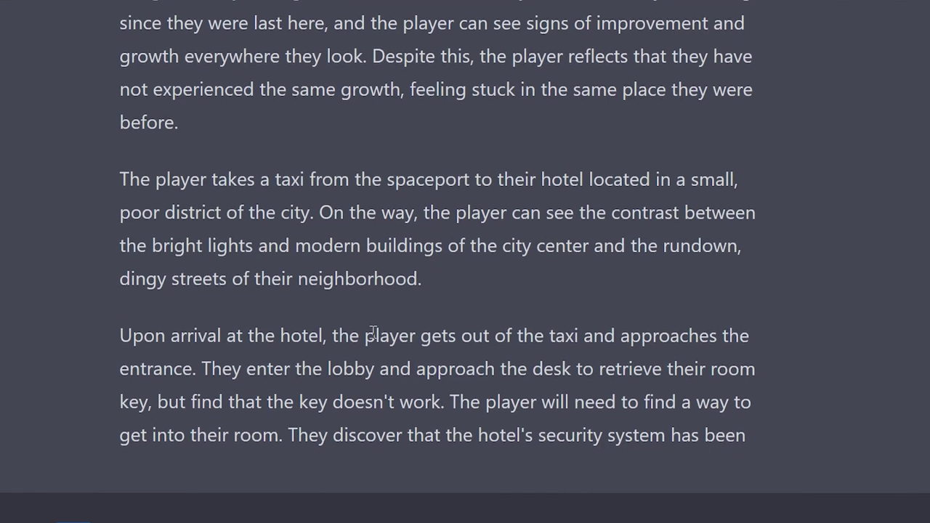
Read the request to rewrite the scene in the introduction's style and highlight the reply's opening line.
{"action": "scroll", "coordinate": [369, 335], "scroll_direction": "down", "scroll_amount": 4}
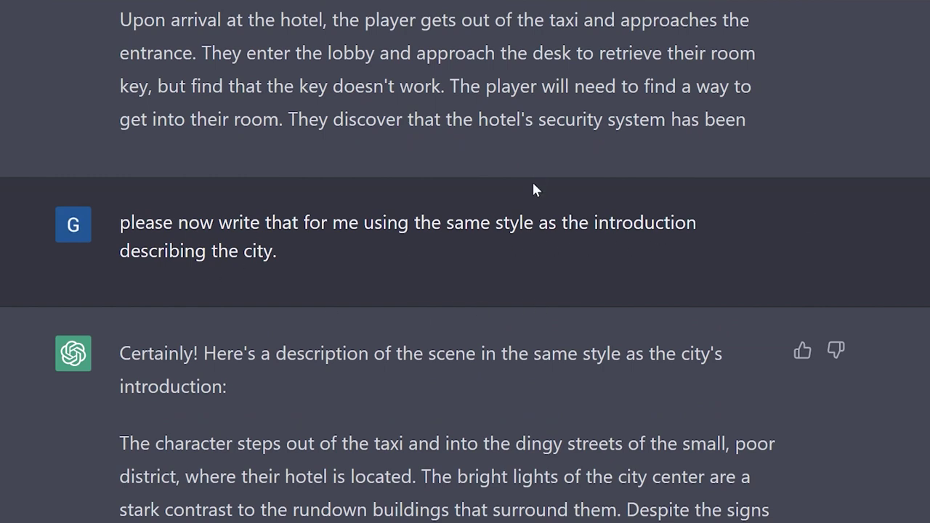
{"action": "left_click_drag", "start_coordinate": [232, 354], "coordinate": [498, 375]}
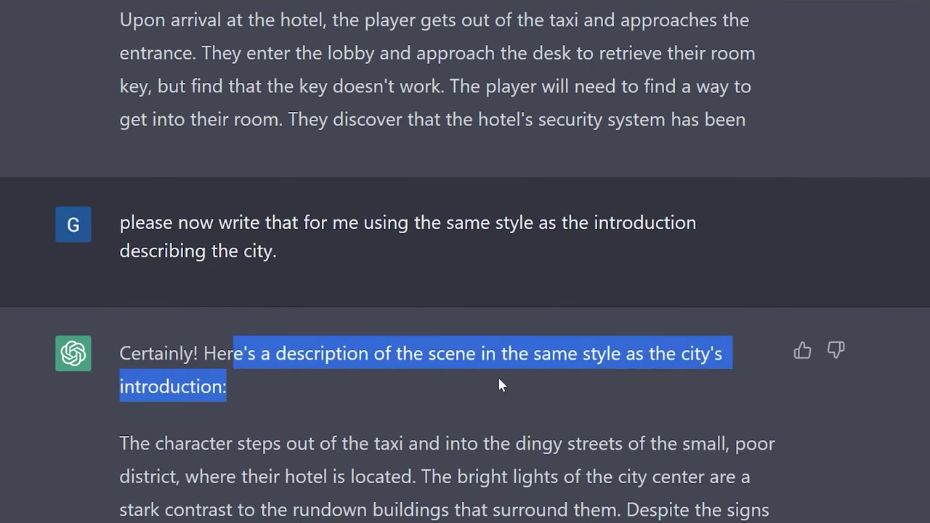
{"action": "left_click", "coordinate": [672, 388]}
Read the rewritten hotel scene, highlighting the taxi arrival paragraph and the start of the front desk paragraph, through to the closing paragraph.
{"action": "scroll", "coordinate": [676, 385], "scroll_direction": "down", "scroll_amount": 1}
{"action": "scroll", "coordinate": [661, 385], "scroll_direction": "down", "scroll_amount": 3}
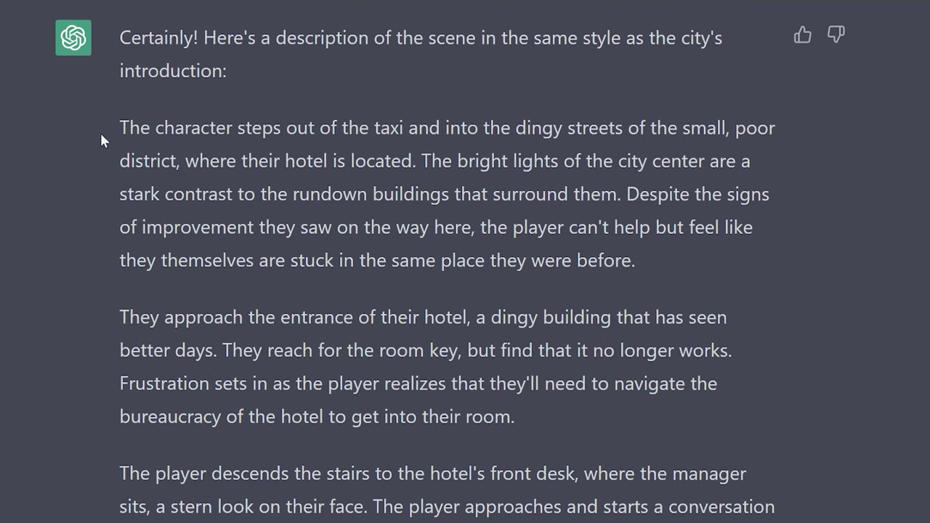
{"action": "left_click_drag", "start_coordinate": [140, 127], "coordinate": [566, 317]}
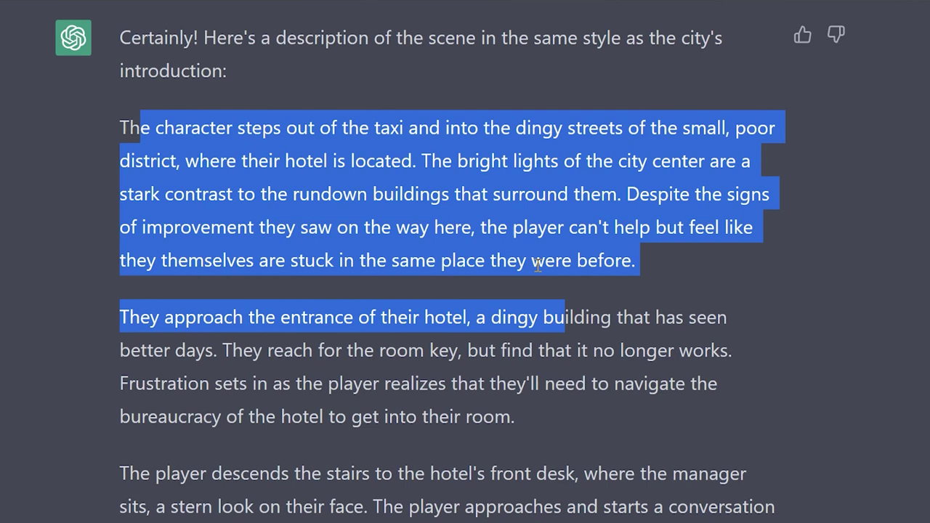
{"action": "left_click", "coordinate": [428, 184]}
{"action": "left_click_drag", "start_coordinate": [180, 474], "coordinate": [124, 473]}
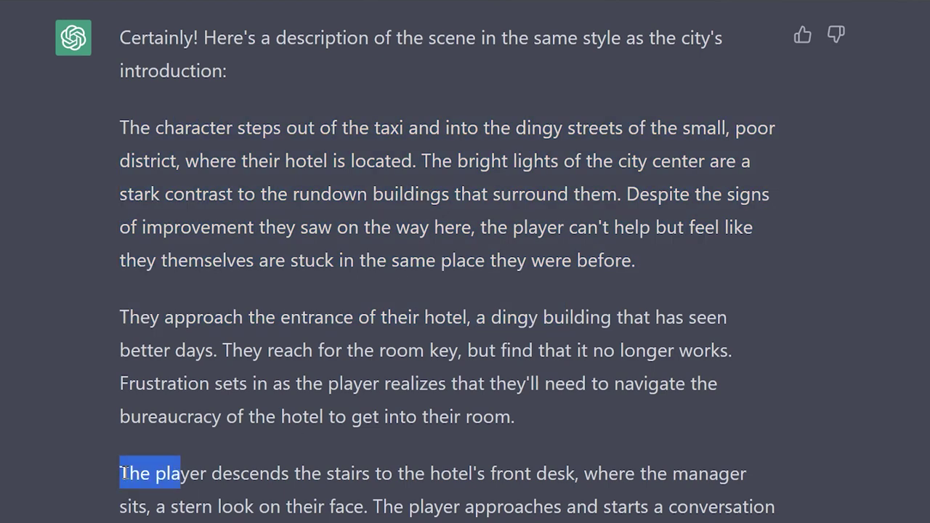
{"action": "scroll", "coordinate": [370, 309], "scroll_direction": "down", "scroll_amount": 6}
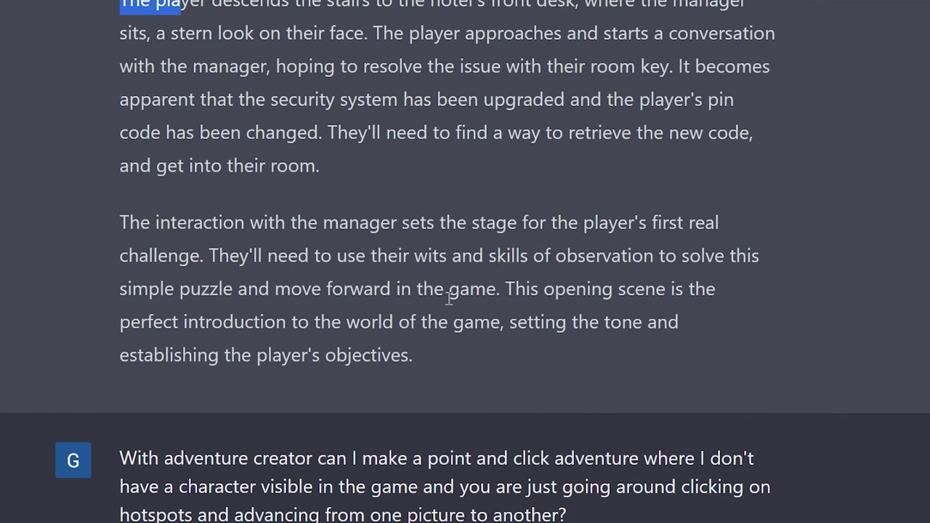
{"action": "scroll", "coordinate": [446, 294], "scroll_direction": "up", "scroll_amount": 3}
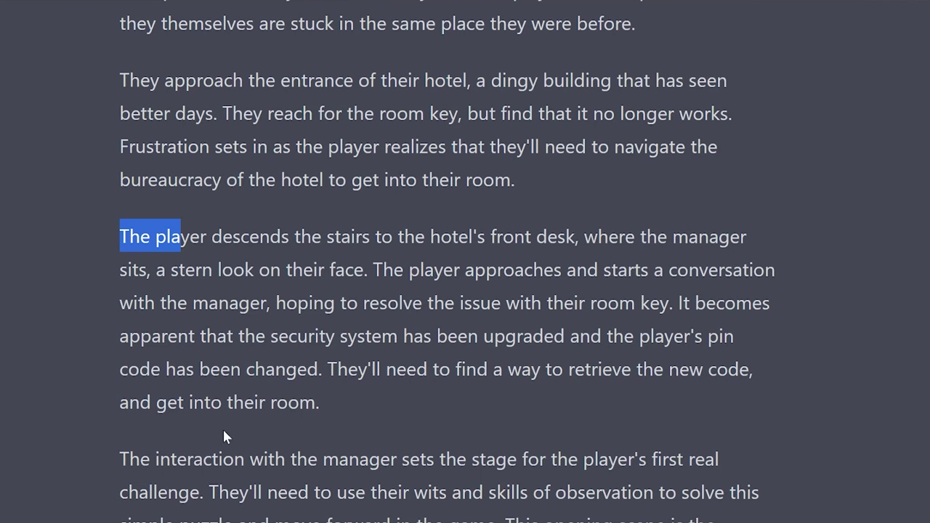
{"action": "scroll", "coordinate": [324, 442], "scroll_direction": "down", "scroll_amount": 4}
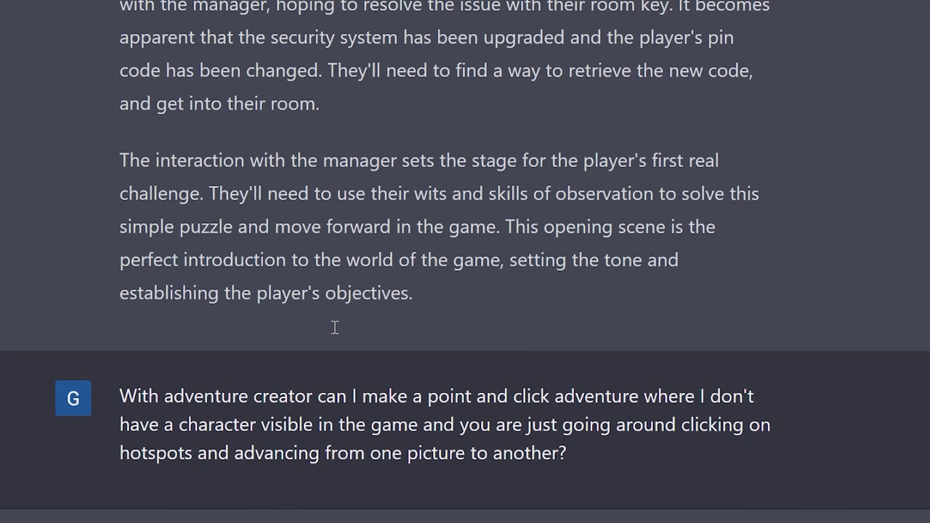
Read the Adventure Creator question about a game without a visible character and its reply, highlighting the question's text on clicking hotspots.
{"action": "scroll", "coordinate": [334, 327], "scroll_direction": "down", "scroll_amount": 2}
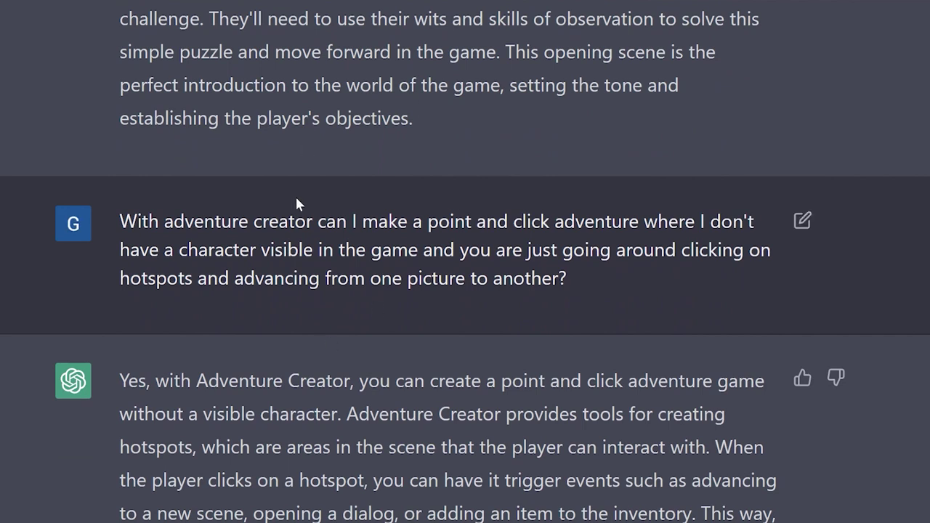
{"action": "scroll", "coordinate": [341, 251], "scroll_direction": "down", "scroll_amount": 1}
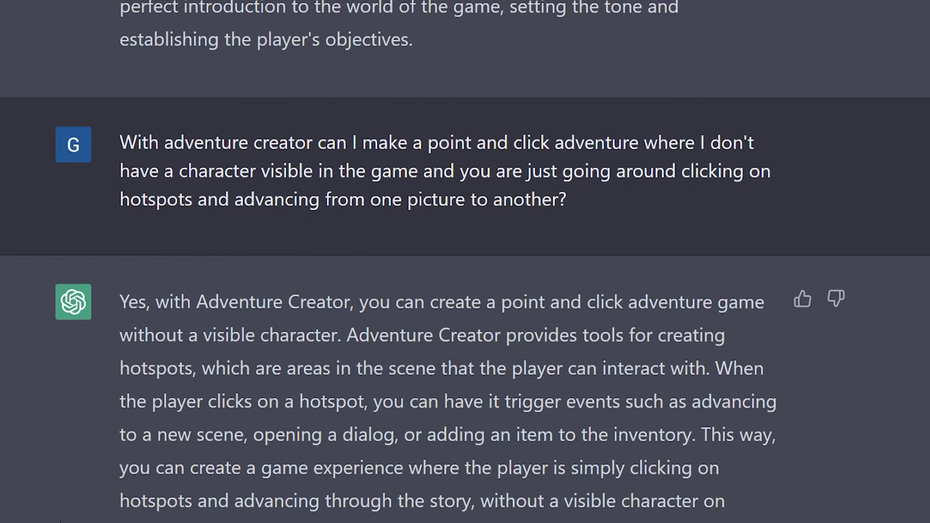
{"action": "scroll", "coordinate": [305, 312], "scroll_direction": "down", "scroll_amount": 1}
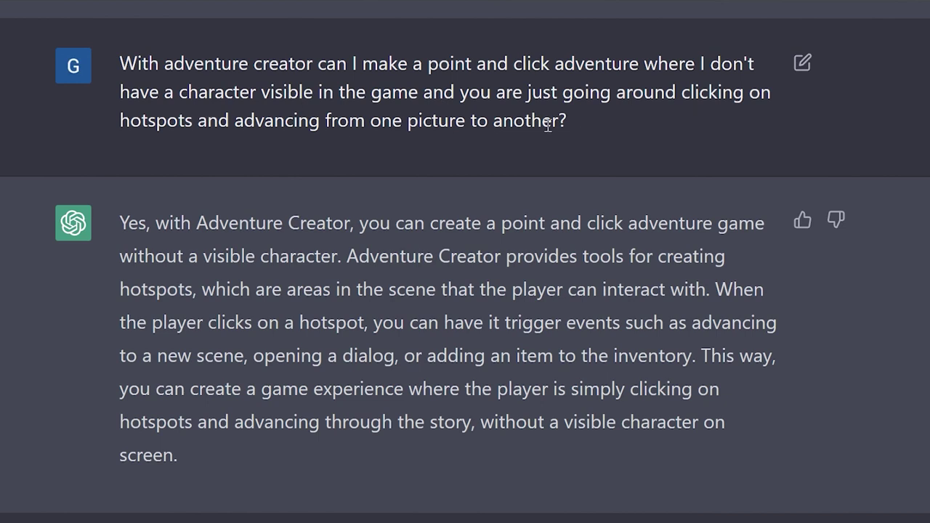
{"action": "left_click_drag", "start_coordinate": [550, 124], "coordinate": [268, 93]}
{"action": "left_click", "coordinate": [247, 95]}
{"action": "scroll", "coordinate": [529, 434], "scroll_direction": "down", "scroll_amount": 2}
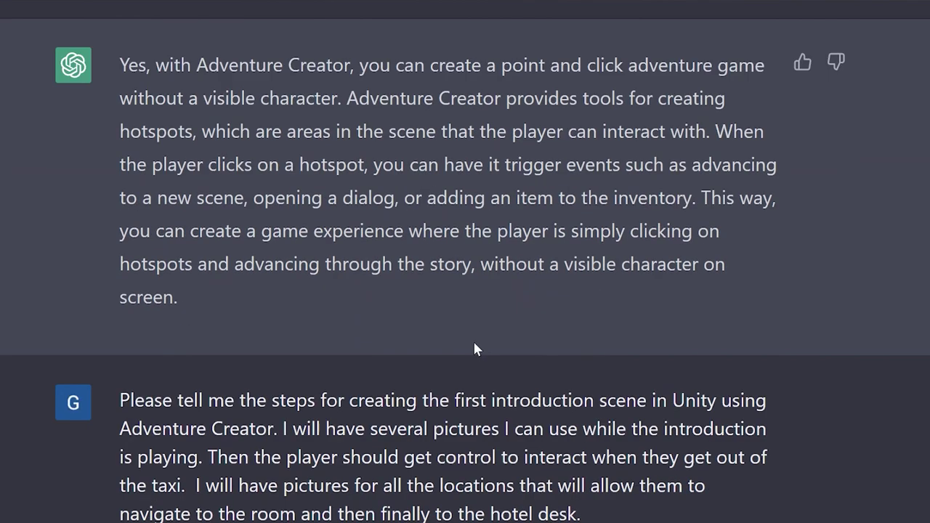
Read the request for steps to build the introduction scene with Adventure Creator and the reply's instructions from package import to background creation.
{"action": "scroll", "coordinate": [475, 347], "scroll_direction": "down", "scroll_amount": 2}
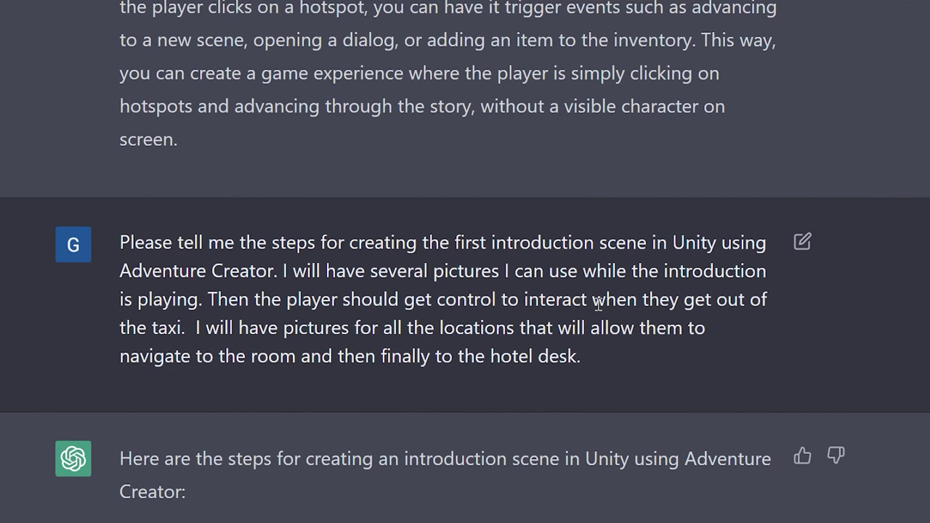
{"action": "scroll", "coordinate": [410, 319], "scroll_direction": "down", "scroll_amount": 2}
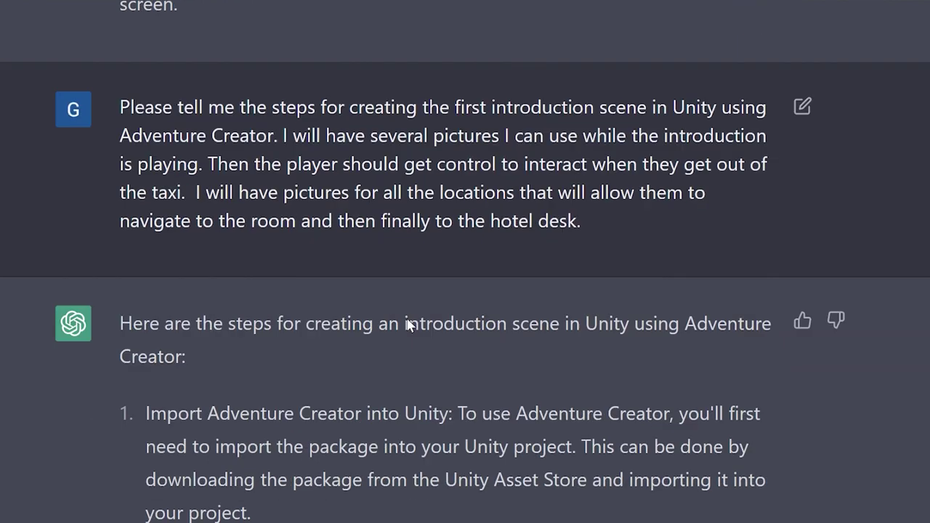
{"action": "scroll", "coordinate": [409, 325], "scroll_direction": "down", "scroll_amount": 2}
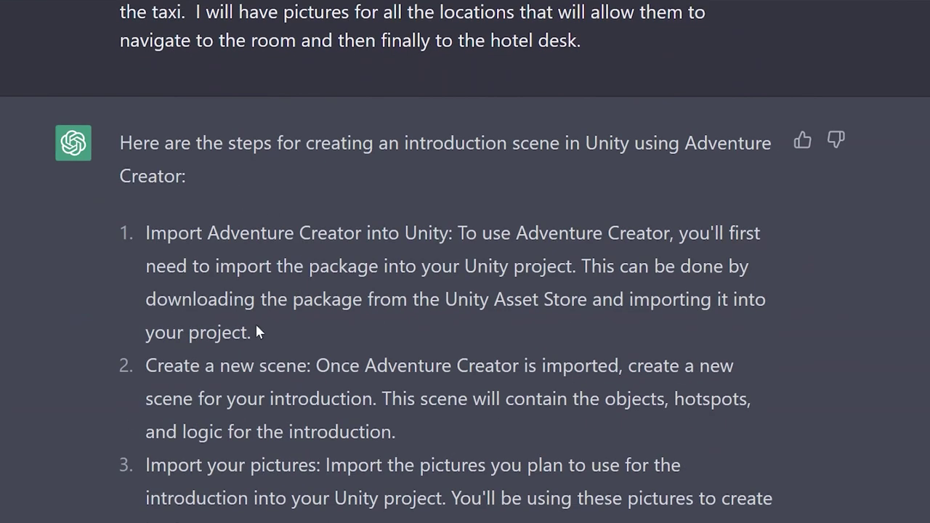
{"action": "scroll", "coordinate": [256, 326], "scroll_direction": "down", "scroll_amount": 1}
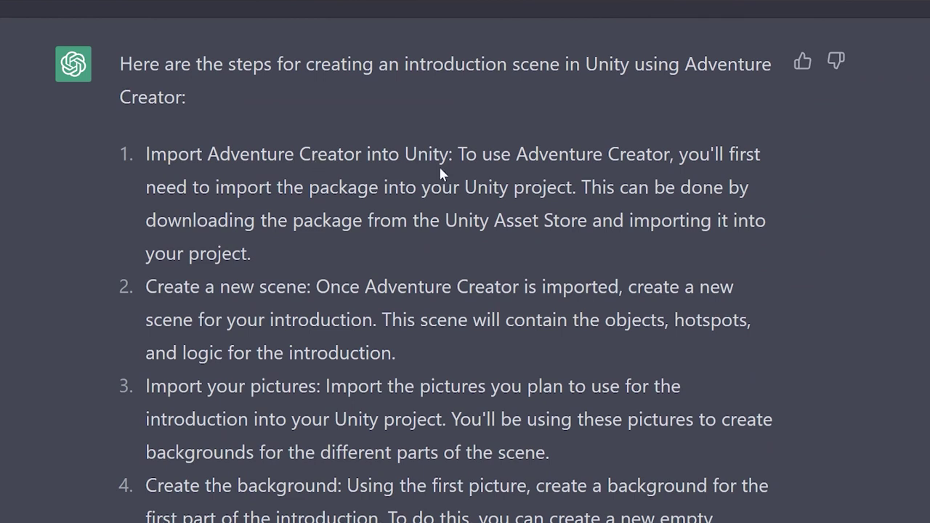
{"action": "scroll", "coordinate": [439, 171], "scroll_direction": "down", "scroll_amount": 1}
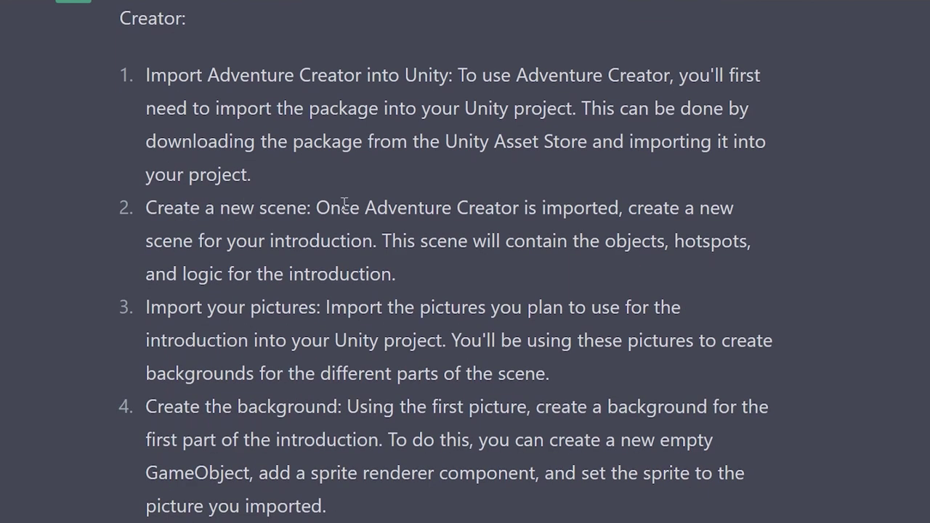
{"action": "scroll", "coordinate": [339, 330], "scroll_direction": "down", "scroll_amount": 2}
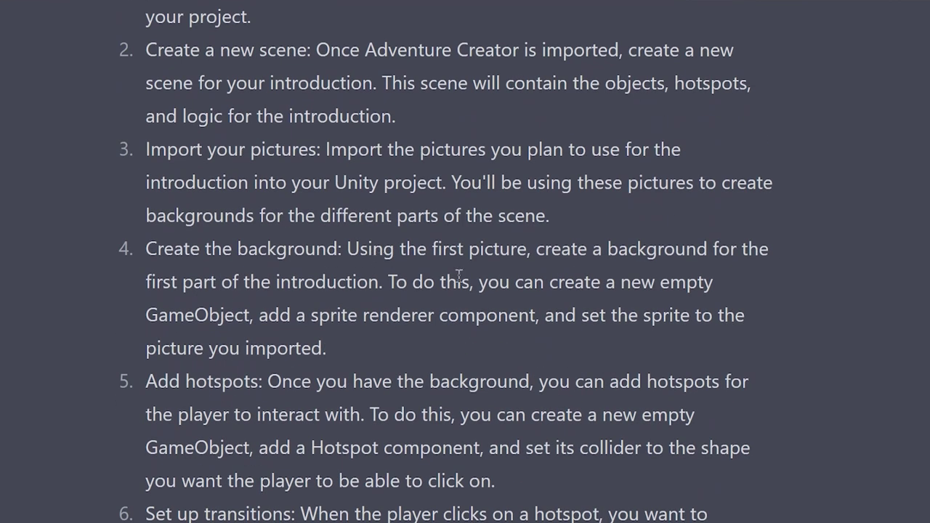
Read the background, hotspot and transition instructions, highlighting the sprite renderer text in step 4 and the start of the explanation in step 5.
{"action": "left_click_drag", "start_coordinate": [619, 287], "coordinate": [328, 350]}
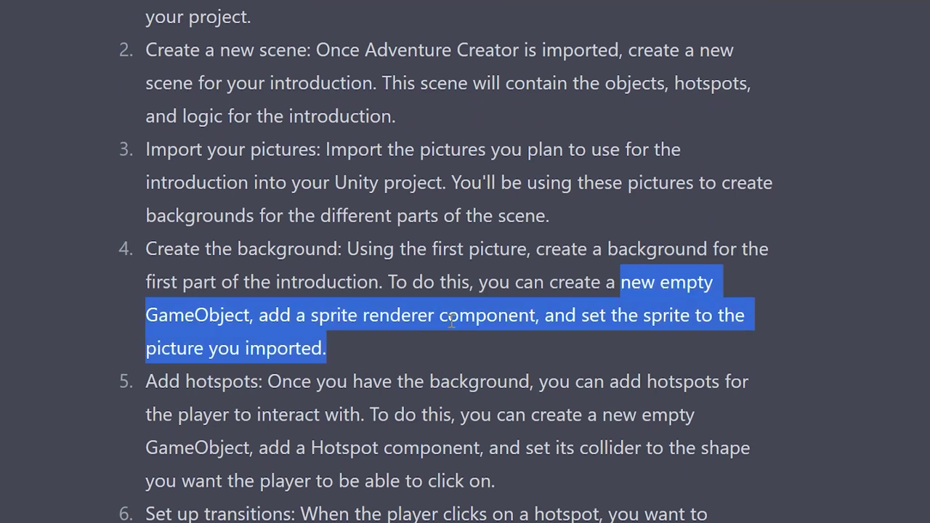
{"action": "left_click", "coordinate": [645, 290]}
{"action": "left_click_drag", "start_coordinate": [263, 382], "coordinate": [524, 443]}
{"action": "scroll", "coordinate": [445, 443], "scroll_direction": "down", "scroll_amount": 3}
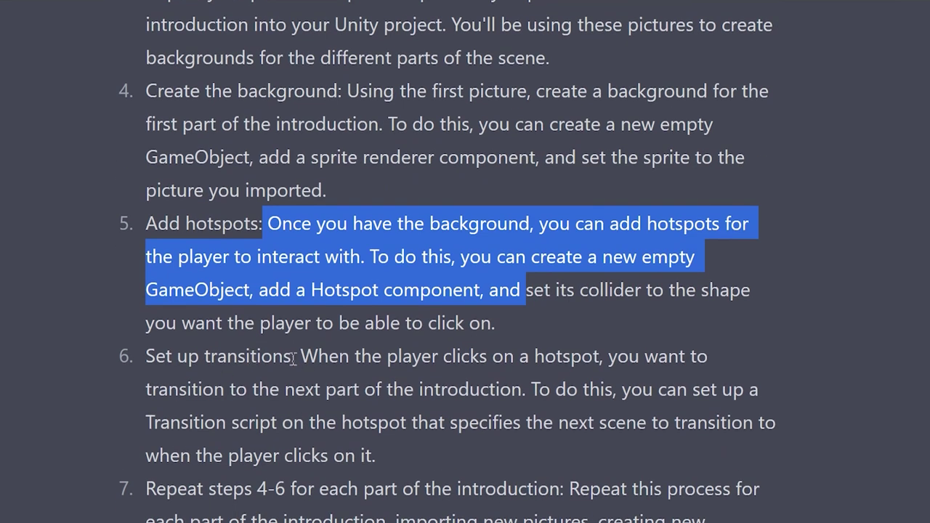
{"action": "left_click", "coordinate": [504, 358]}
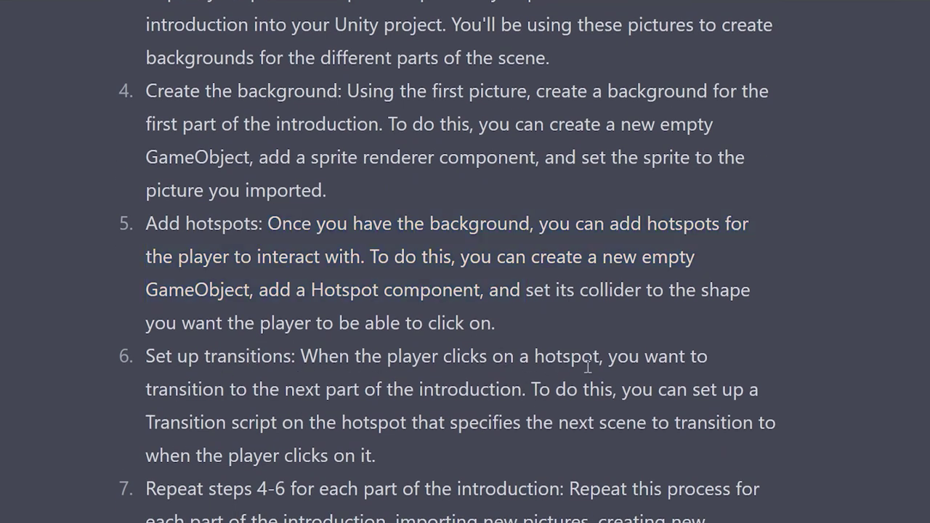
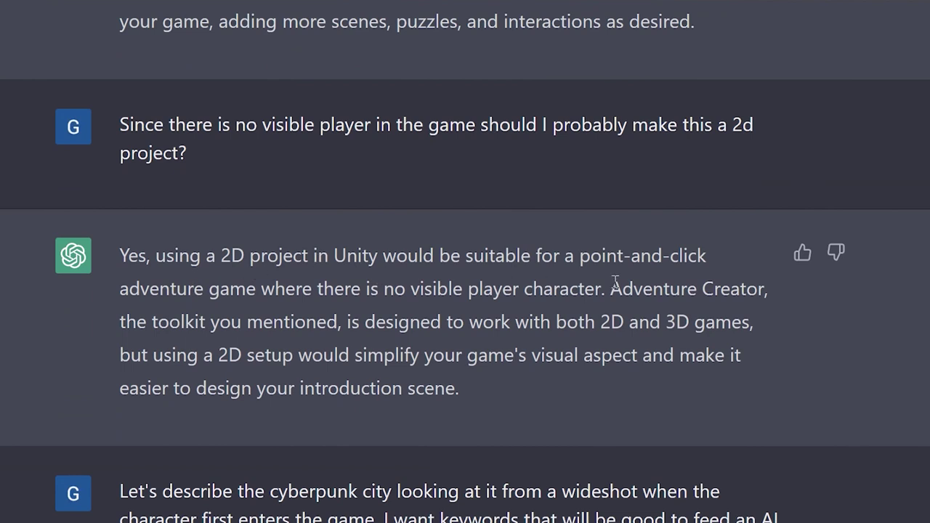
Read the reply about making the game a 2D project, highlighting its words about having no visible player character.
{"action": "left_click_drag", "start_coordinate": [289, 290], "coordinate": [612, 289]}
{"action": "left_click", "coordinate": [607, 350]}
{"action": "scroll", "coordinate": [445, 391], "scroll_direction": "down", "scroll_amount": 3}
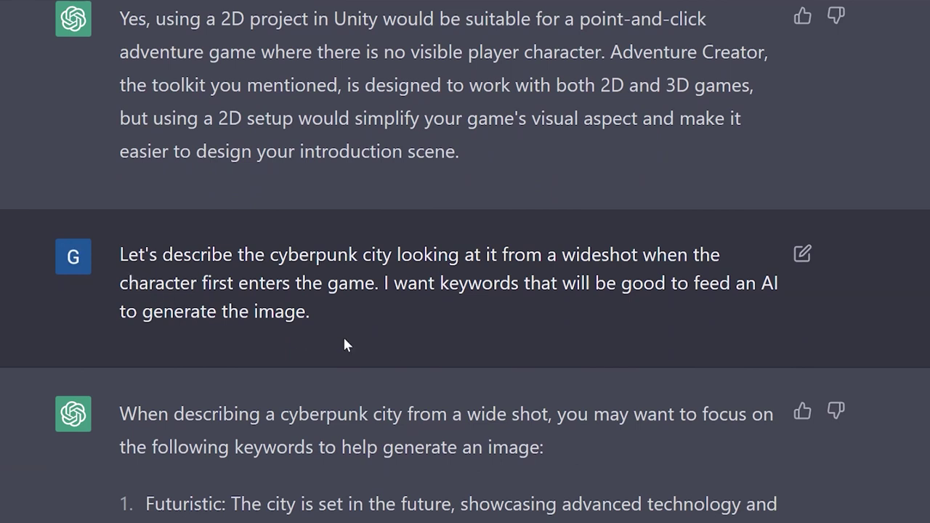
Read the wide-shot cyberpunk city request, highlighting most of its text and then its sentence asking for keywords to feed an AI.
{"action": "scroll", "coordinate": [344, 339], "scroll_direction": "down", "scroll_amount": 2}
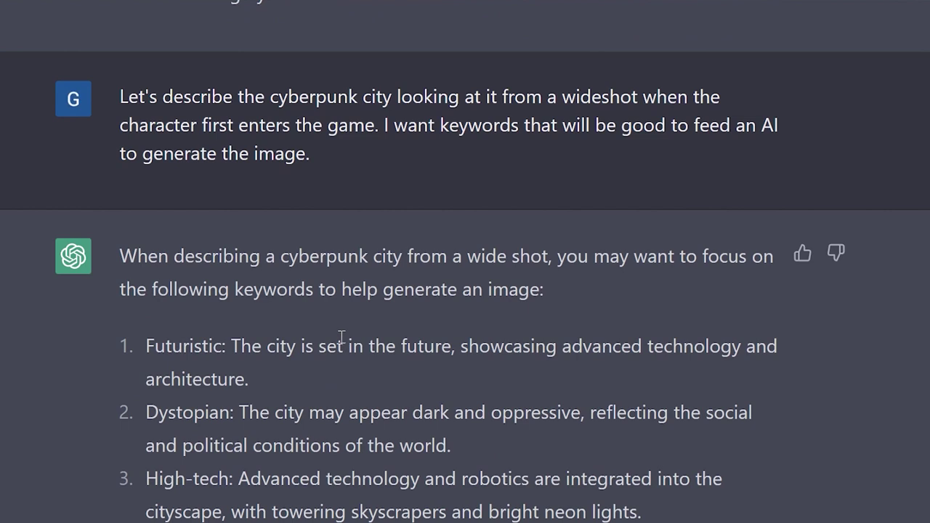
{"action": "left_click_drag", "start_coordinate": [138, 104], "coordinate": [314, 166]}
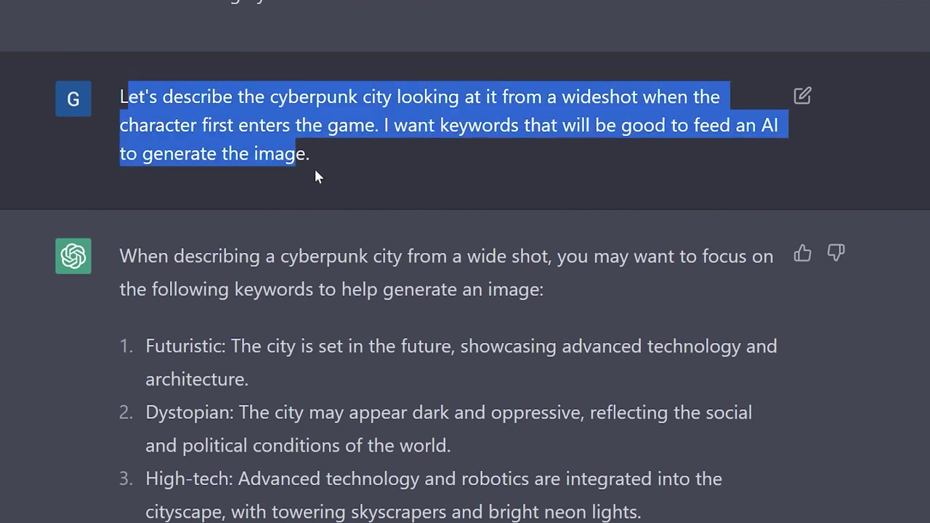
{"action": "left_click", "coordinate": [330, 183]}
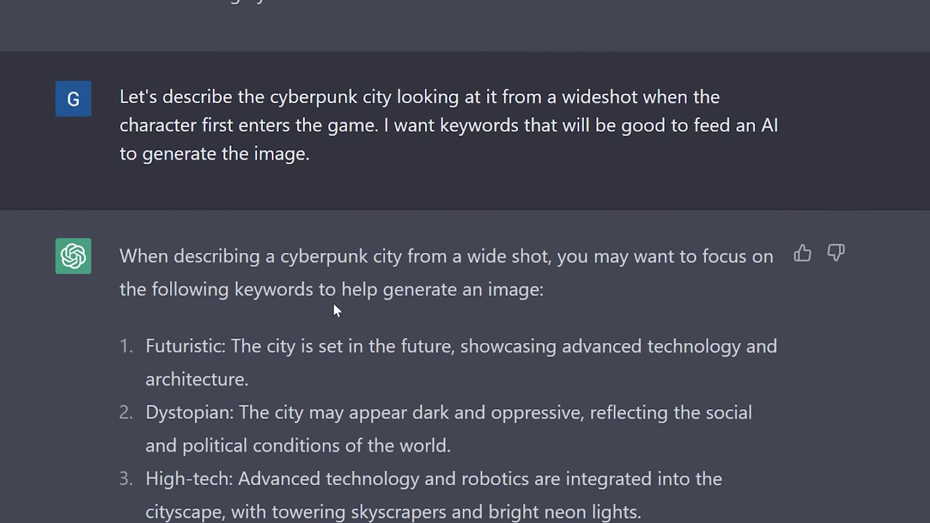
{"action": "scroll", "coordinate": [334, 304], "scroll_direction": "down", "scroll_amount": 2}
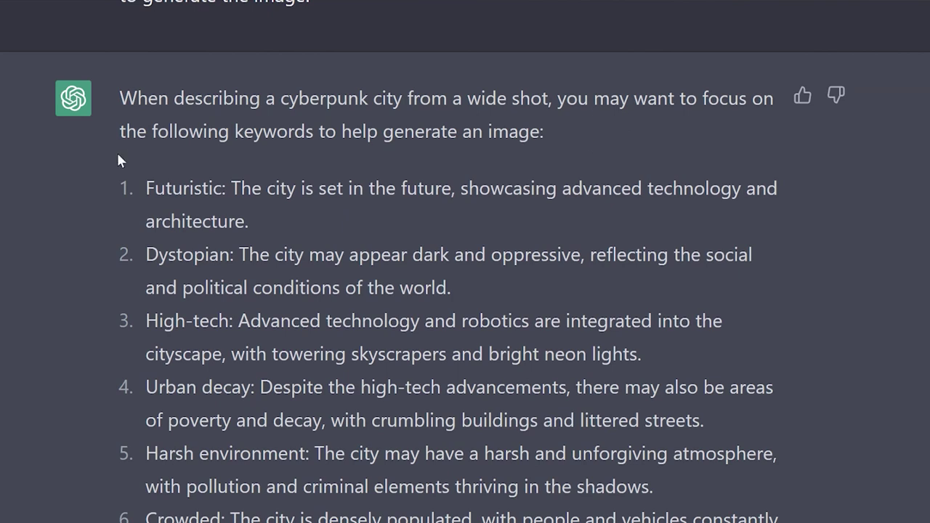
{"action": "scroll", "coordinate": [581, 158], "scroll_direction": "up", "scroll_amount": 3}
{"action": "left_click_drag", "start_coordinate": [385, 205], "coordinate": [619, 234]}
{"action": "left_click_drag", "start_coordinate": [518, 222], "coordinate": [376, 198]}
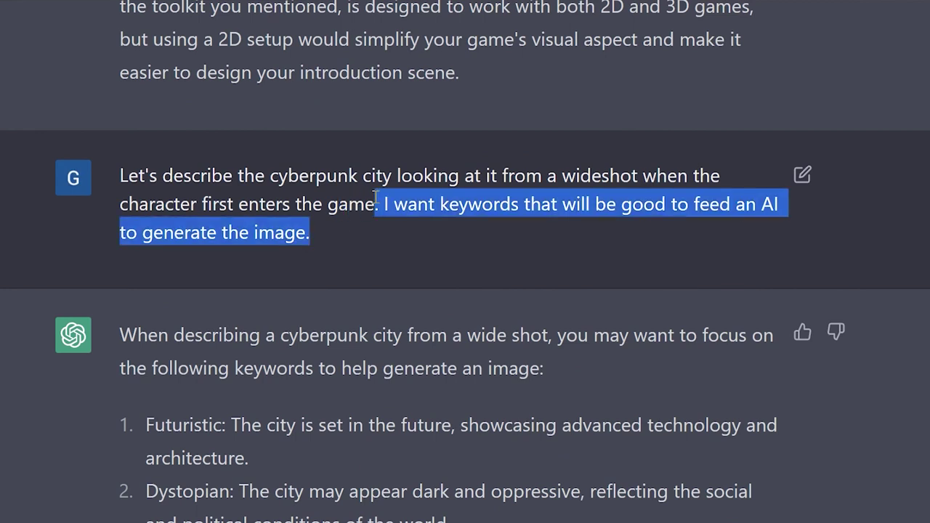
Read the reply's list of cyberpunk city image keywords, from Futuristic through Industrial, and its closing paragraph.
{"action": "scroll", "coordinate": [375, 198], "scroll_direction": "down", "scroll_amount": 3}
{"action": "scroll", "coordinate": [191, 315], "scroll_direction": "down", "scroll_amount": 1}
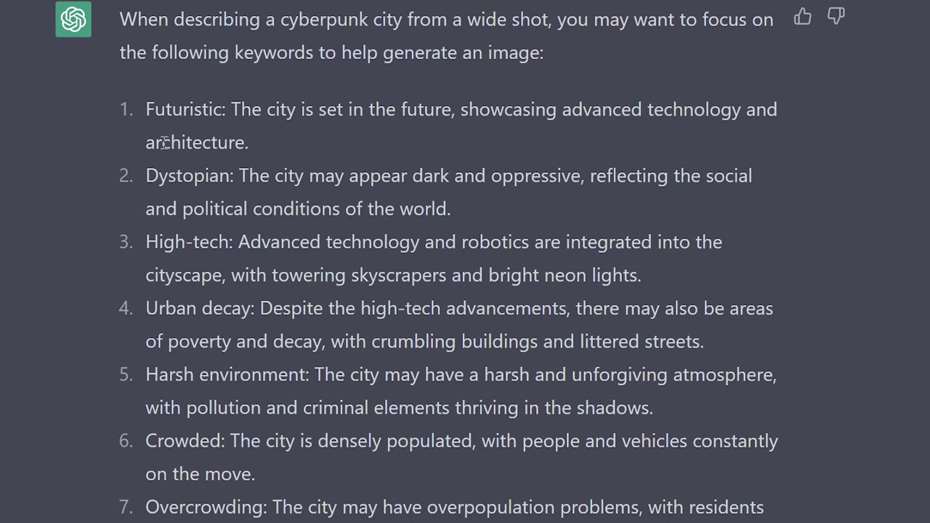
{"action": "scroll", "coordinate": [211, 501], "scroll_direction": "down", "scroll_amount": 2}
{"action": "scroll", "coordinate": [215, 498], "scroll_direction": "up", "scroll_amount": 2}
{"action": "scroll", "coordinate": [228, 485], "scroll_direction": "down", "scroll_amount": 1}
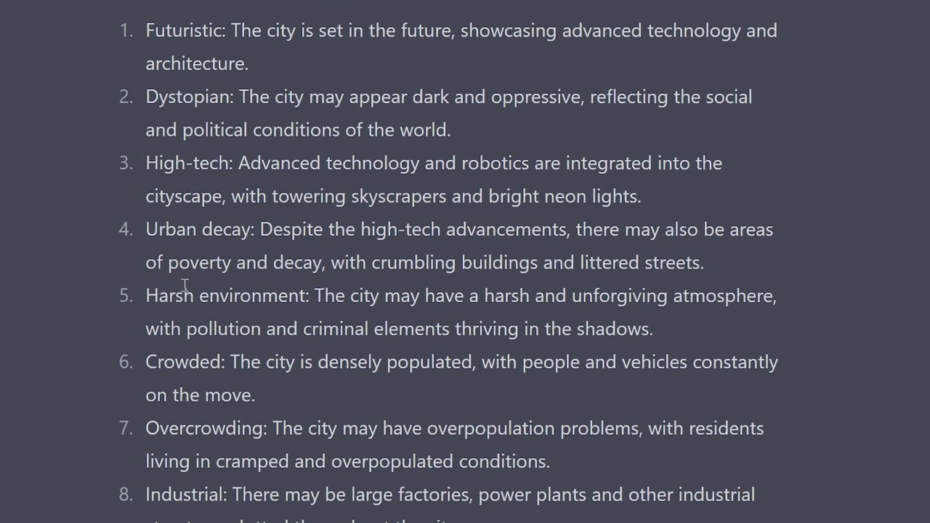
{"action": "scroll", "coordinate": [208, 404], "scroll_direction": "down", "scroll_amount": 1}
{"action": "scroll", "coordinate": [208, 399], "scroll_direction": "down", "scroll_amount": 1}
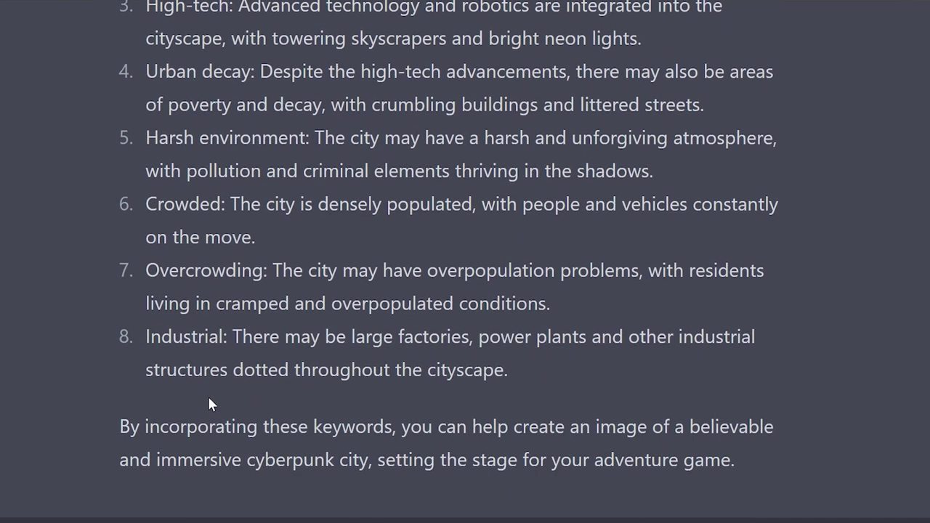
Read the request for a short 75-word description of the cyberpunk city and the resulting description.
{"action": "scroll", "coordinate": [209, 399], "scroll_direction": "down", "scroll_amount": 2}
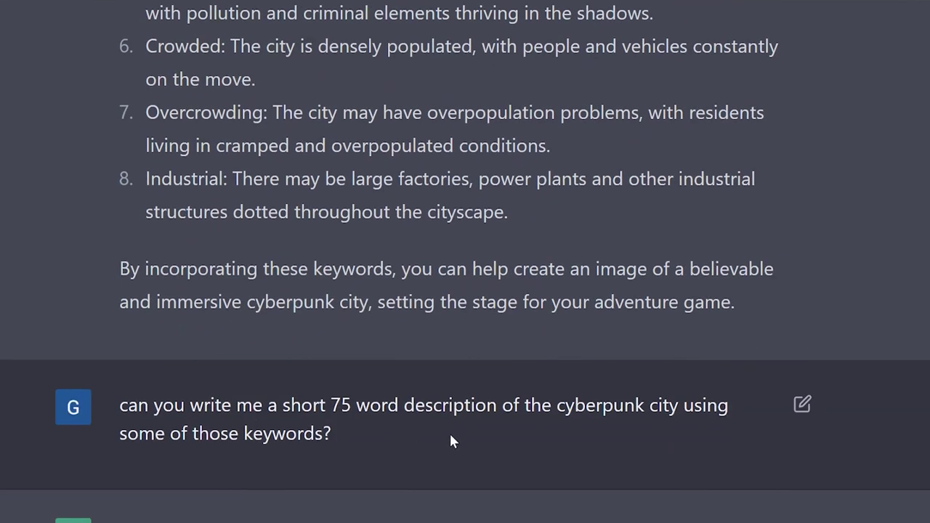
{"action": "scroll", "coordinate": [394, 446], "scroll_direction": "down", "scroll_amount": 4}
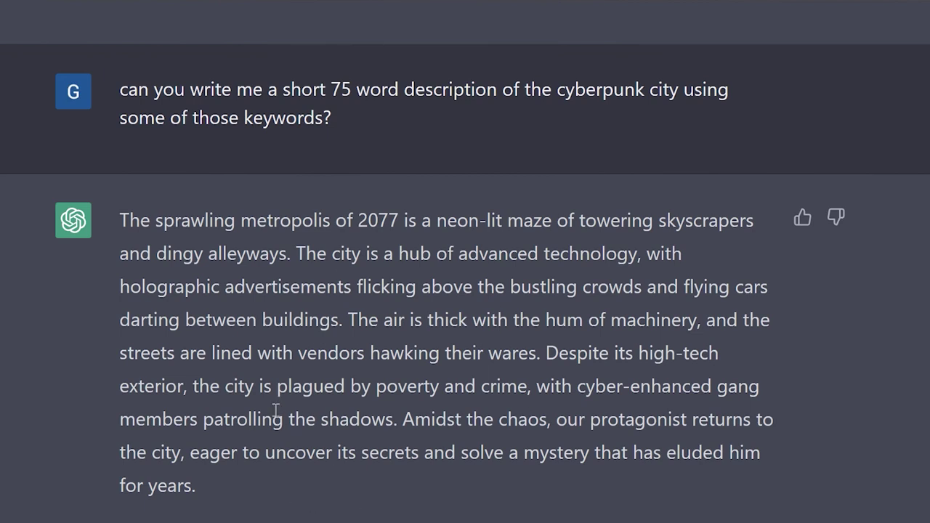
{"action": "scroll", "coordinate": [273, 414], "scroll_direction": "down", "scroll_amount": 3}
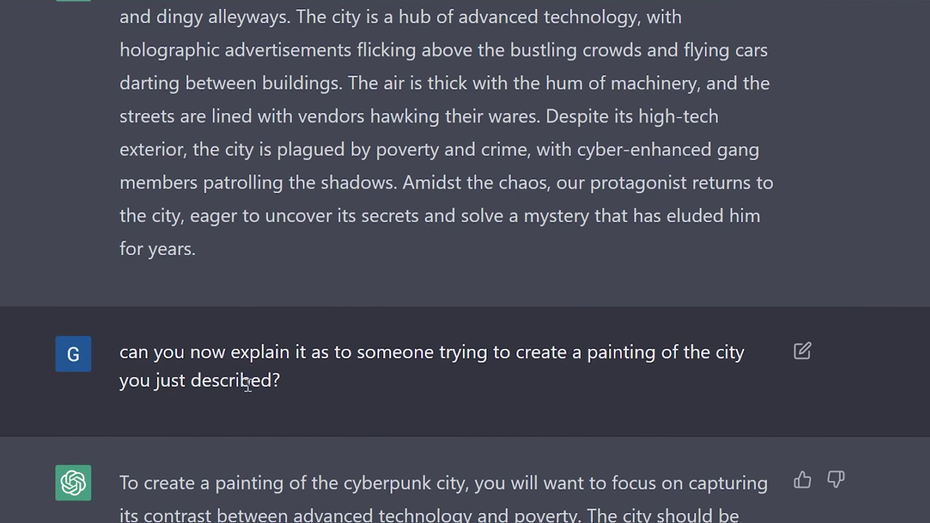
Highlight the request's text about someone creating a painting of the city, and read the reply's painting guidance.
{"action": "left_click_drag", "start_coordinate": [329, 353], "coordinate": [565, 391]}
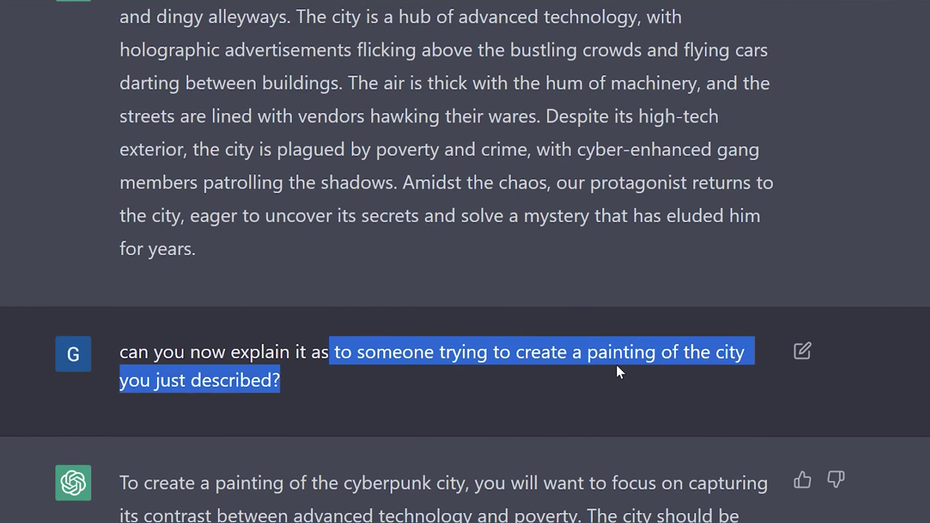
{"action": "scroll", "coordinate": [559, 377], "scroll_direction": "down", "scroll_amount": 2}
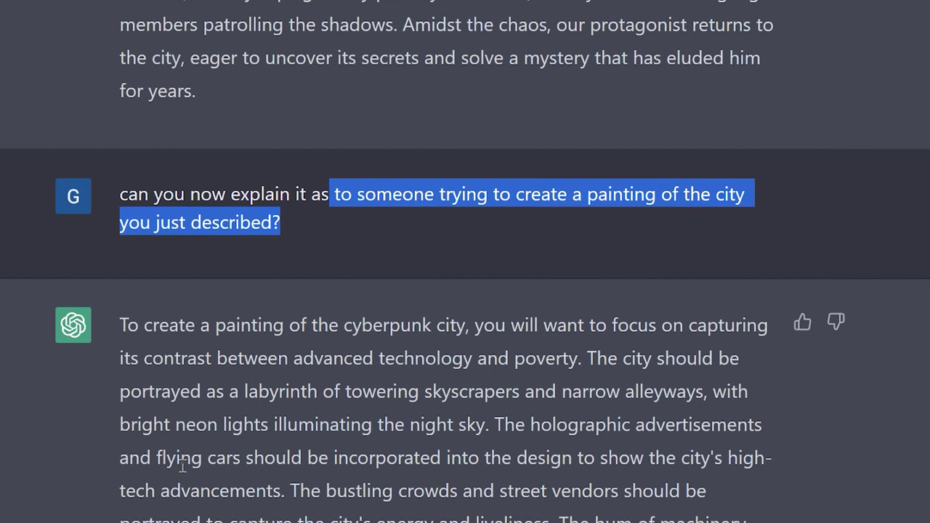
{"action": "scroll", "coordinate": [334, 465], "scroll_direction": "down", "scroll_amount": 1}
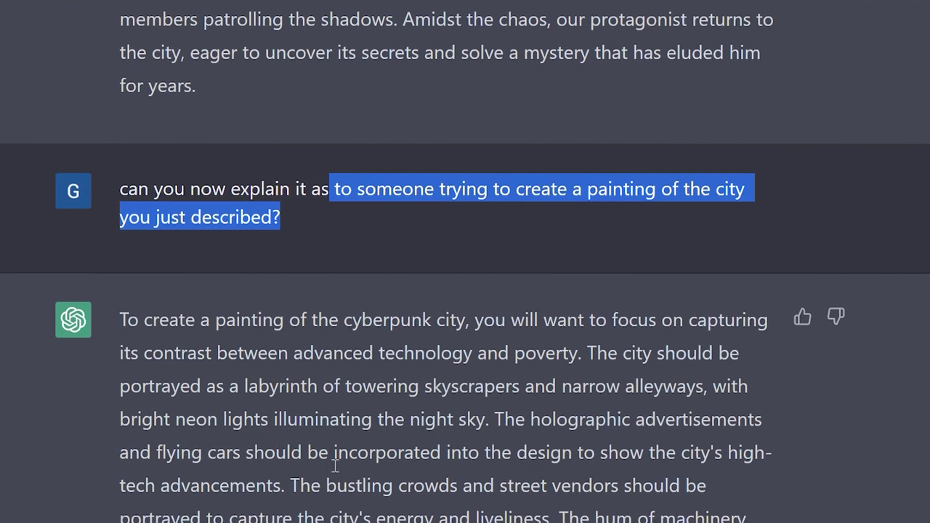
{"action": "scroll", "coordinate": [335, 465], "scroll_direction": "down", "scroll_amount": 2}
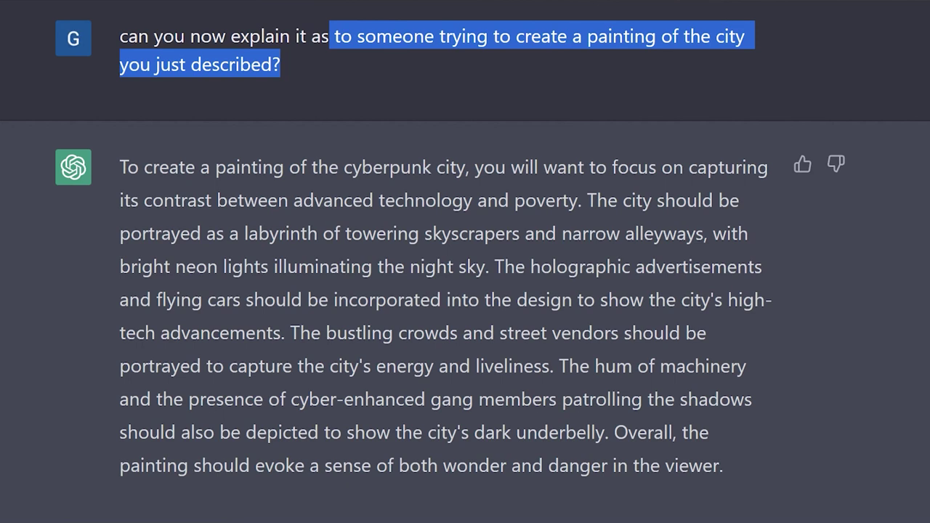
Read the list of qualities for the game image from Futuristic to Vibrant, highlighting the Diverse entry, through to the closing paragraph.
{"action": "scroll", "coordinate": [385, 509], "scroll_direction": "down", "scroll_amount": 2}
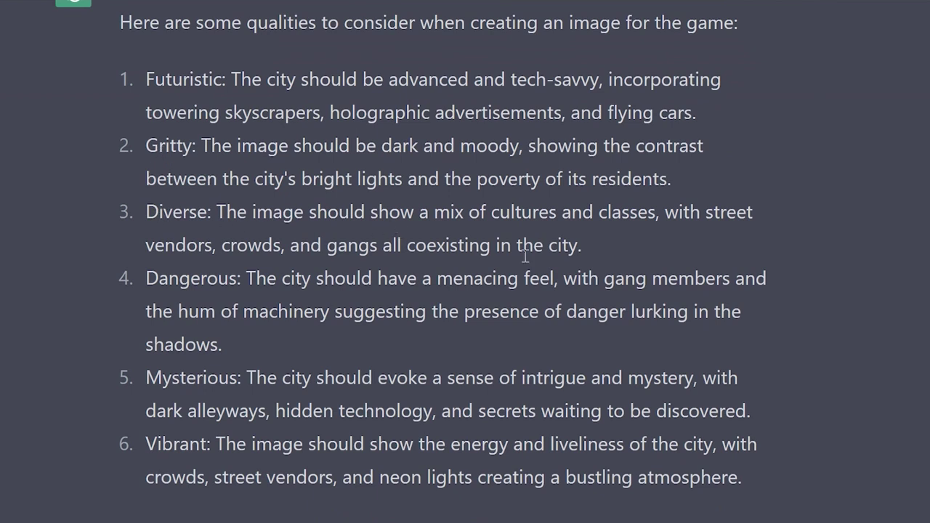
{"action": "left_click_drag", "start_coordinate": [585, 247], "coordinate": [207, 207]}
{"action": "left_click", "coordinate": [207, 207]}
{"action": "scroll", "coordinate": [230, 382], "scroll_direction": "down", "scroll_amount": 2}
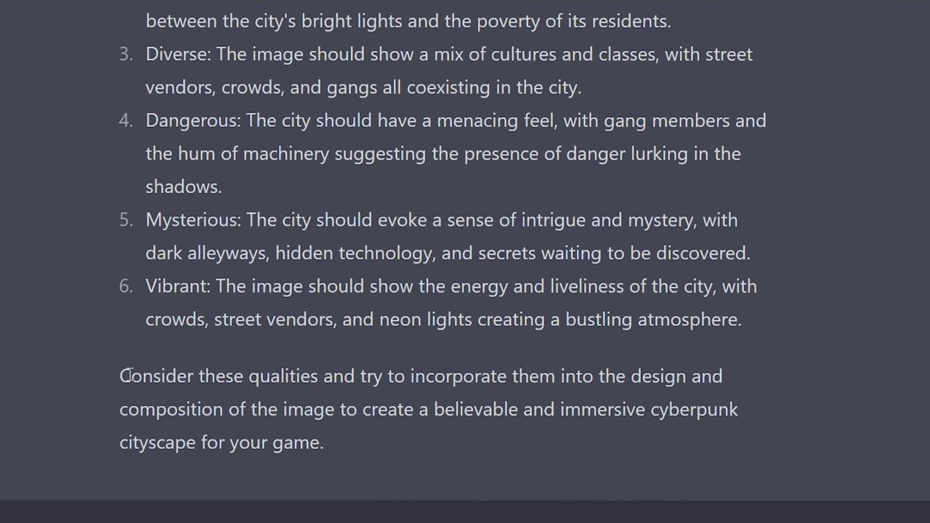
{"action": "scroll", "coordinate": [320, 276], "scroll_direction": "down", "scroll_amount": 2}
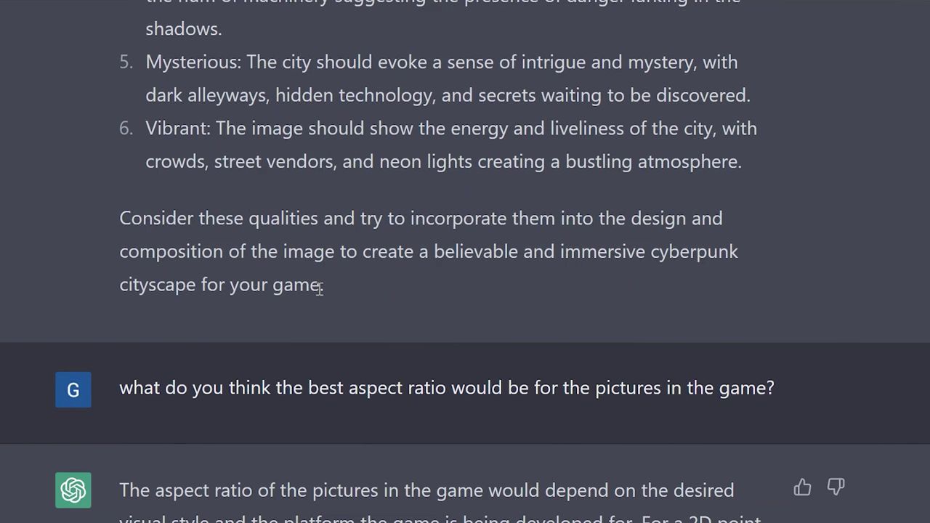
Read the question and reply on the best picture aspect ratio, highlighting 4:3 or 16:9, then 16:9 alone, then 21:9.
{"action": "scroll", "coordinate": [319, 288], "scroll_direction": "down", "scroll_amount": 2}
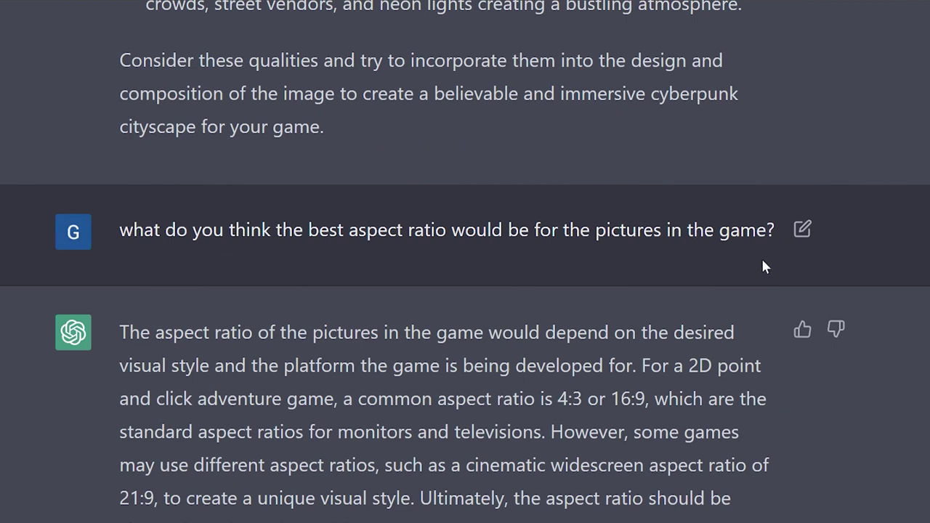
{"action": "scroll", "coordinate": [713, 307], "scroll_direction": "down", "scroll_amount": 1}
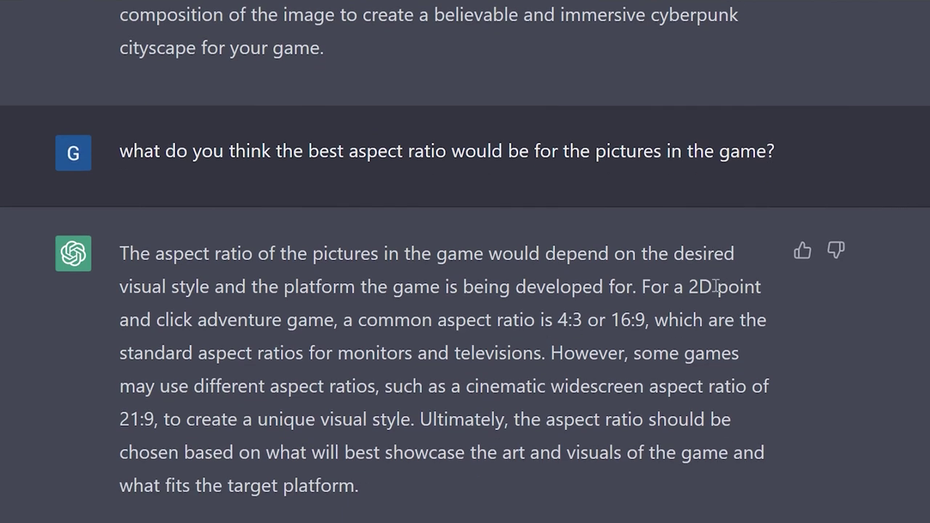
{"action": "left_click_drag", "start_coordinate": [654, 321], "coordinate": [556, 320]}
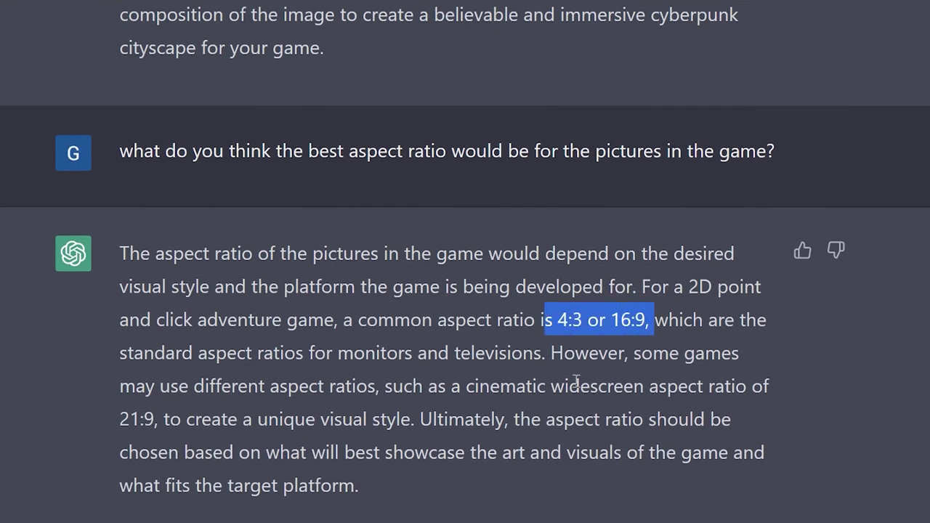
{"action": "left_click", "coordinate": [637, 350]}
{"action": "left_click_drag", "start_coordinate": [644, 321], "coordinate": [611, 320]}
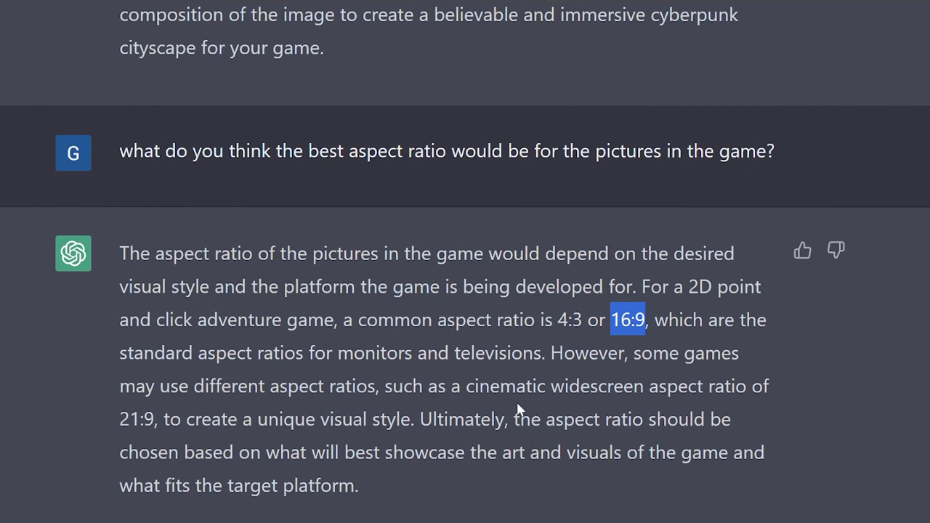
{"action": "left_click_drag", "start_coordinate": [117, 422], "coordinate": [228, 432]}
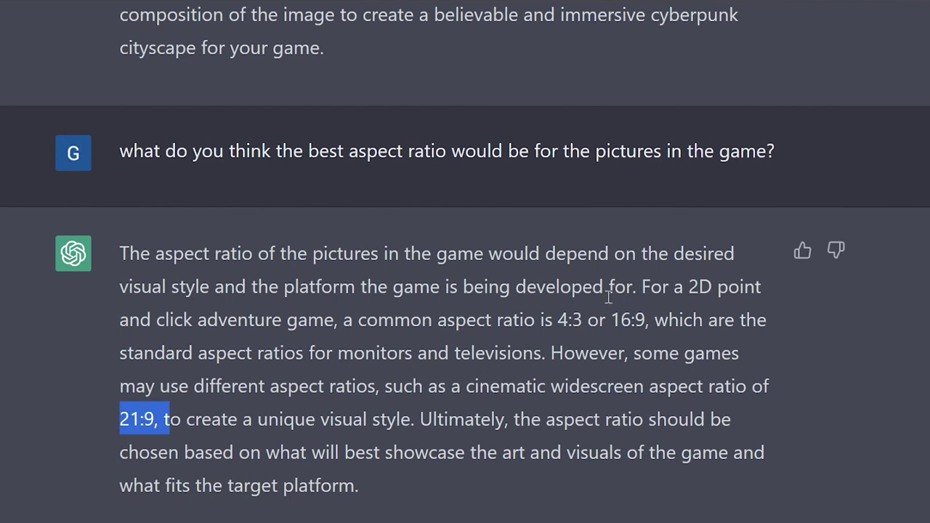
{"action": "scroll", "coordinate": [363, 379], "scroll_direction": "down", "scroll_amount": 1}
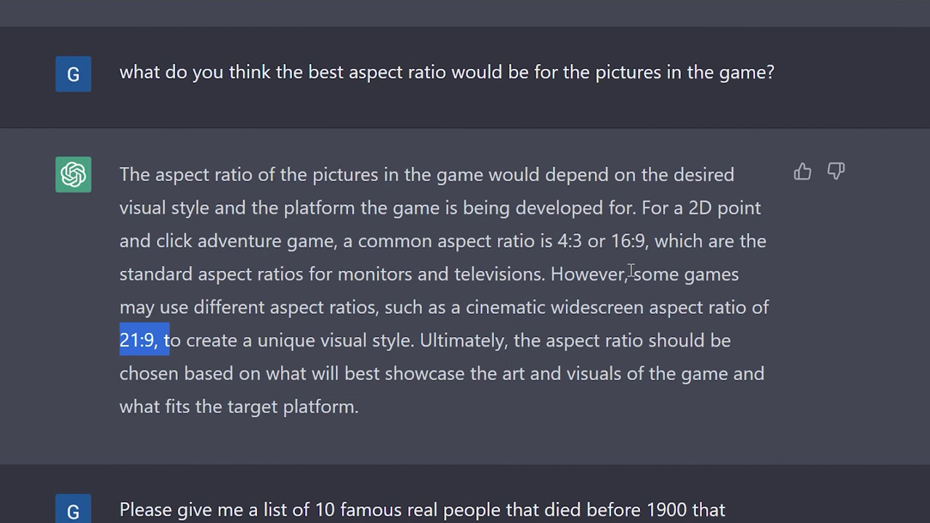
Read the request for 10 famous real people who died before 1900 that would make good cyberpunk game characters.
{"action": "scroll", "coordinate": [496, 347], "scroll_direction": "down", "scroll_amount": 2}
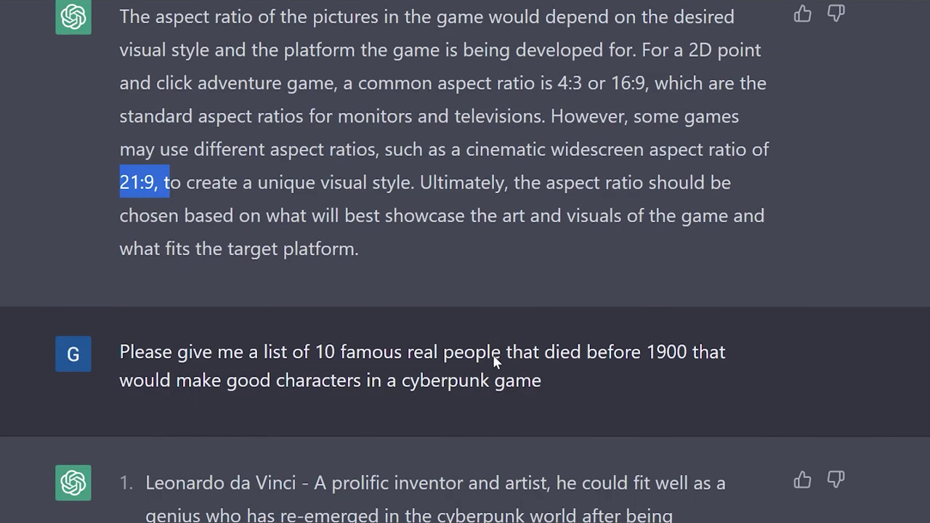
{"action": "scroll", "coordinate": [494, 357], "scroll_direction": "down", "scroll_amount": 1}
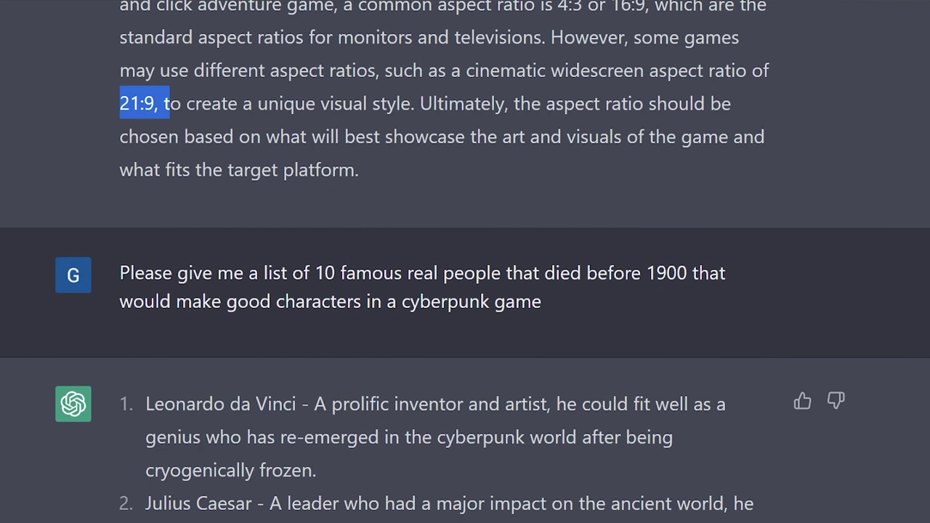
Switch to the Midjourney channel in Discord and begin the imagine prompt with "cyperpunk hotel".
{"action": "type", "text": "y"}
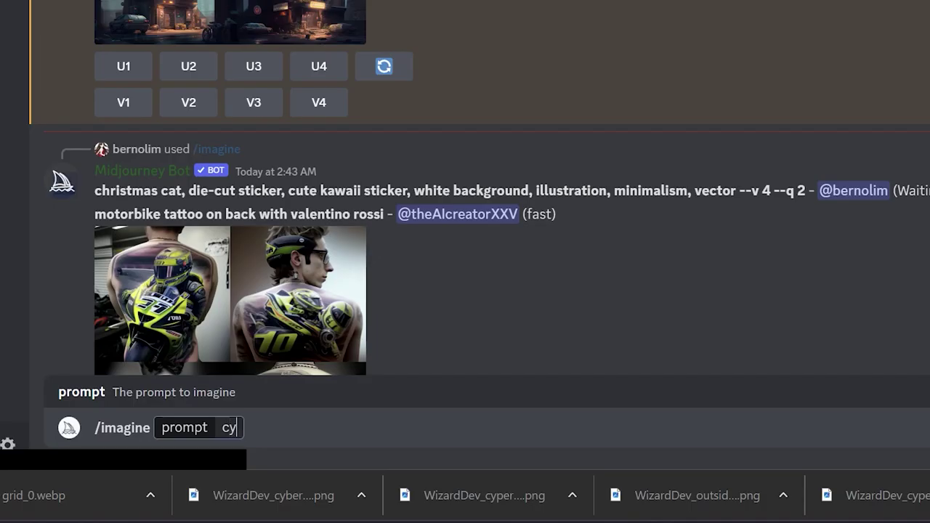
{"action": "type", "text": "perbun"}
{"action": "key", "text": "BackSpace"}
{"action": "key", "text": "BackSpace"}
{"action": "key", "text": "BackSpace"}
{"action": "type", "text": "punk hotel"}
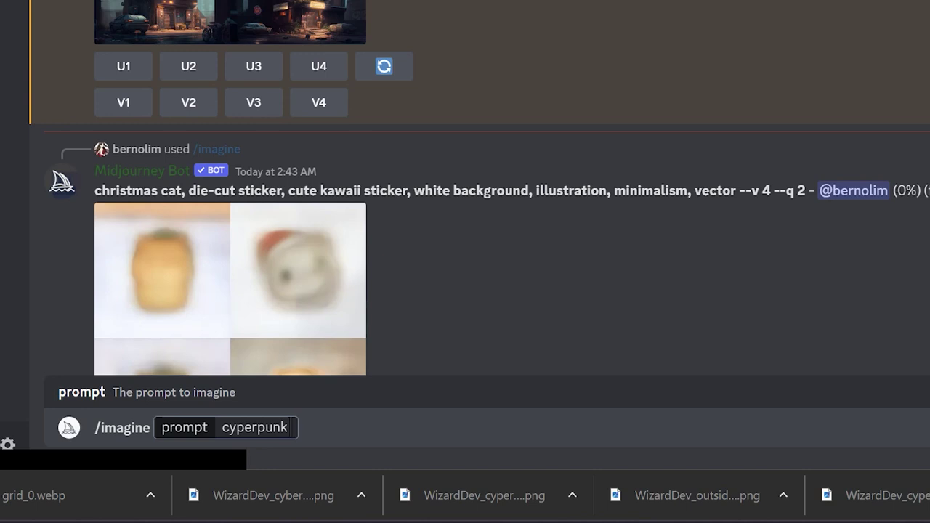
Extend the imagine prompt after the hotel wording with "registration desk,".
{"action": "type", "text": " des"}
{"action": "key", "text": "BackSpace"}
{"action": "key", "text": "BackSpace"}
{"action": "key", "text": "BackSpace"}
{"action": "key", "text": "BackSpace"}
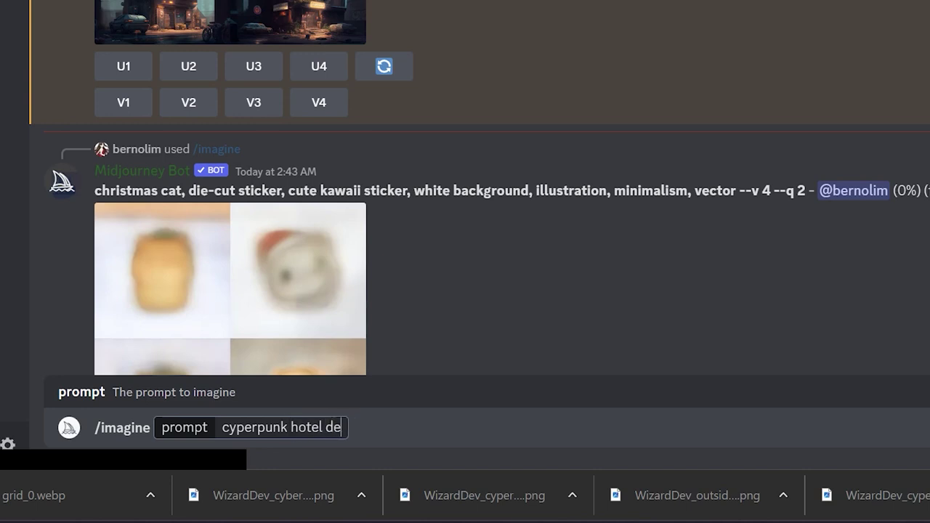
{"action": "type", "text": "r"}
{"action": "type", "text": "egistration"}
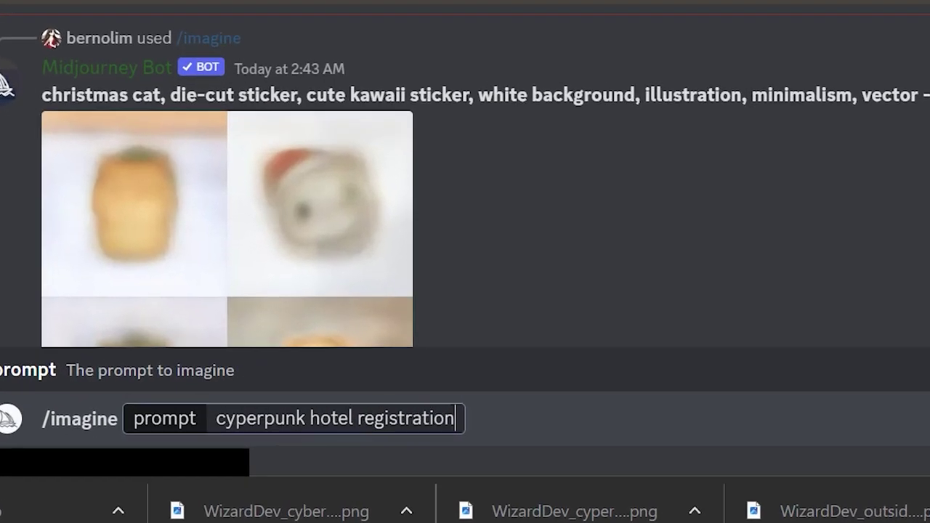
{"action": "type", "text": " desk,"}
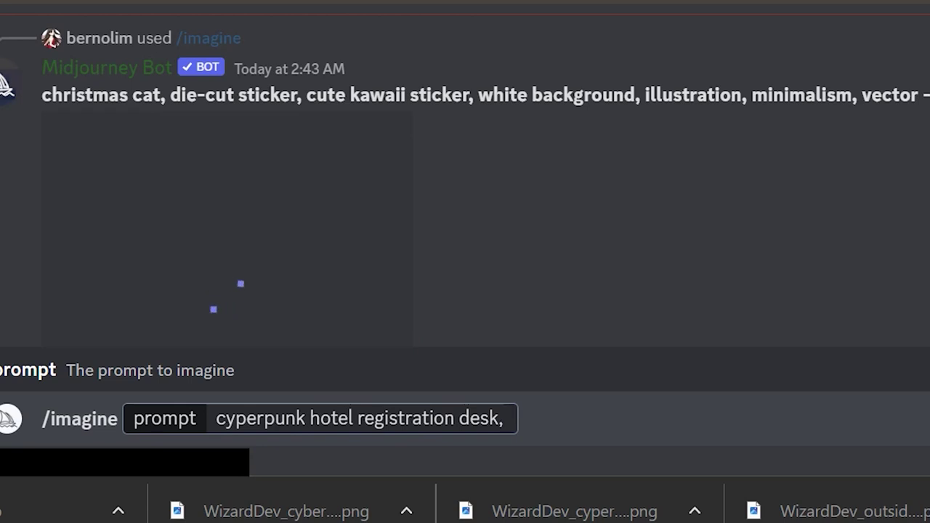
Add the character description "very odd looking man, older, cyber" to the imagine prompt.
{"action": "type", "text": " very odd looking "}
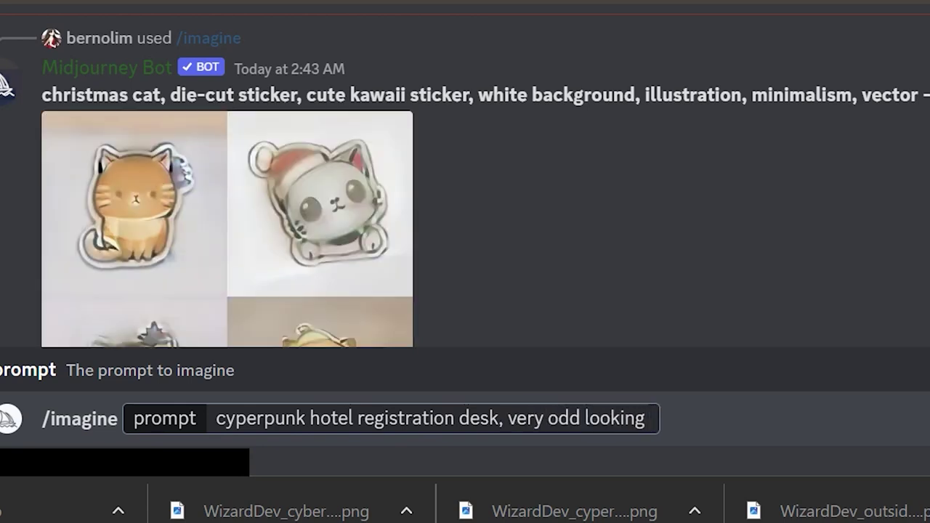
{"action": "type", "text": "woman"}
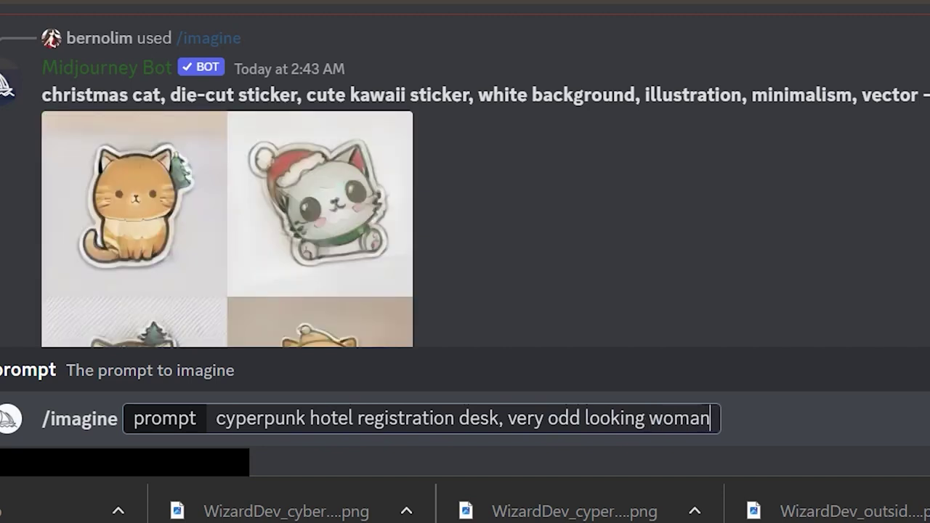
{"action": "key", "text": "BackSpace"}
{"action": "key", "text": "BackSpace"}
{"action": "key", "text": "BackSpace"}
{"action": "key", "text": "BackSpace"}
{"action": "key", "text": "BackSpace"}
{"action": "type", "text": "man"}
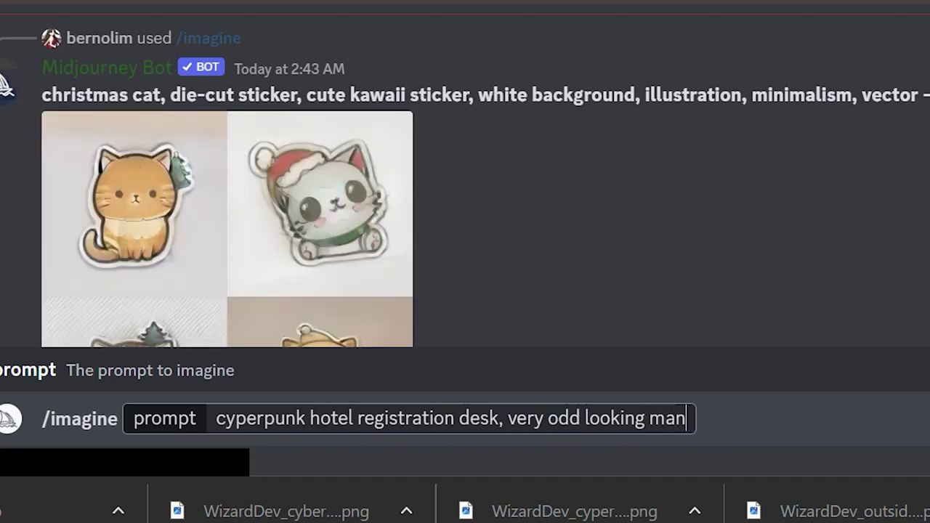
{"action": "type", "text": ", older, cyb"}
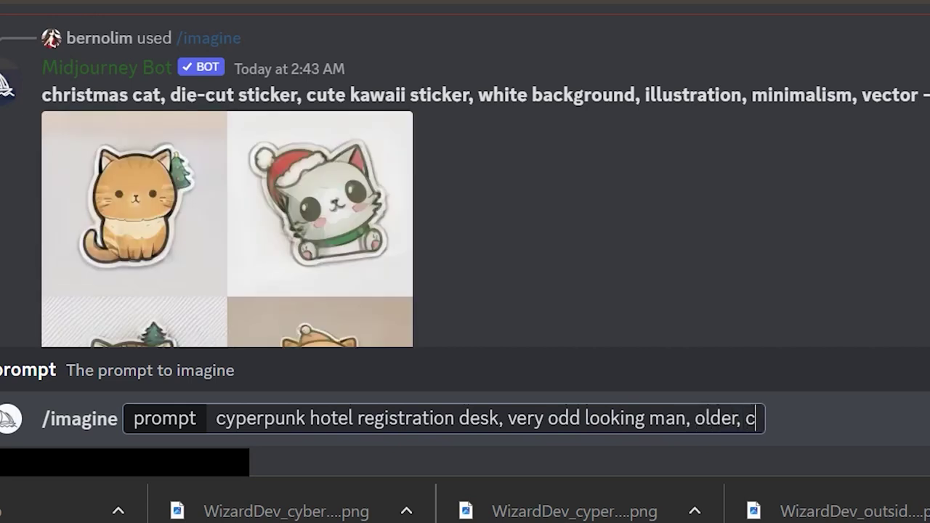
{"action": "type", "text": "er"}
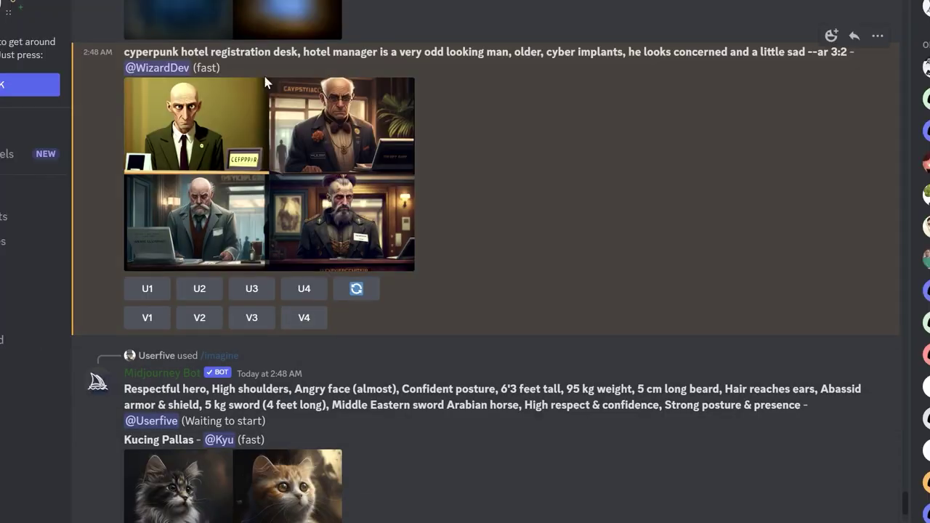
Enlarge the image grids of the odd-looking hotel manager, the taxi window view, the neon hotel exterior and the hotel in a poor neighborhood.
{"action": "left_click", "coordinate": [286, 156]}
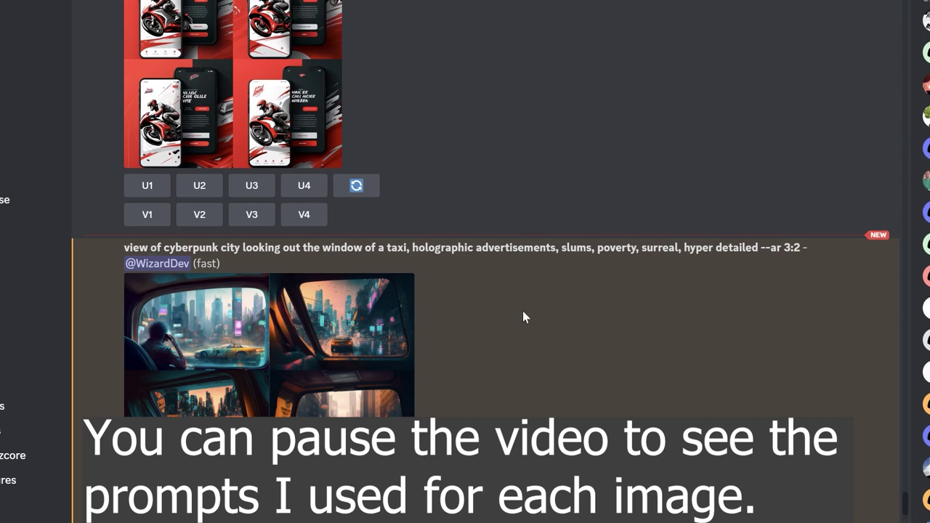
{"action": "left_click", "coordinate": [361, 393]}
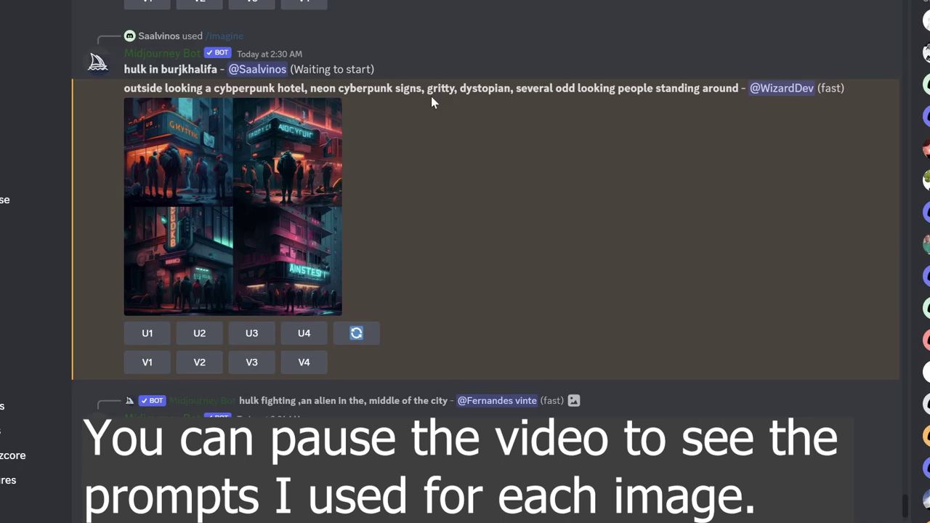
{"action": "left_click", "coordinate": [259, 209]}
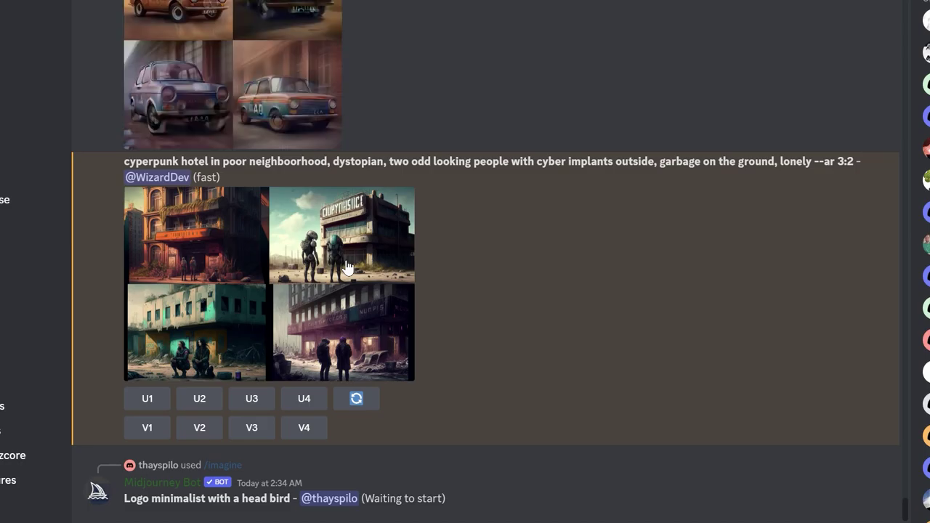
{"action": "left_click", "coordinate": [345, 260]}
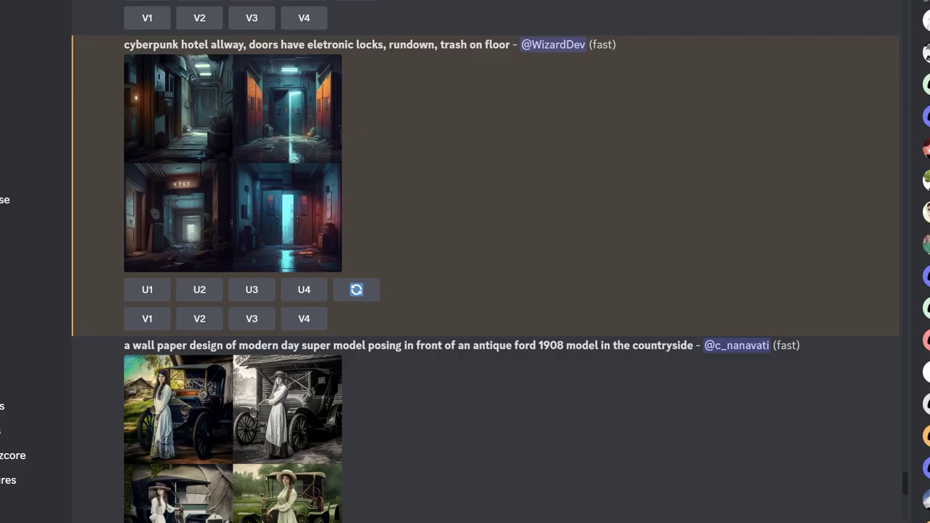
Enlarge the rundown cyberpunk hotel hallway image grid and save it as a file.
{"action": "left_click", "coordinate": [298, 170]}
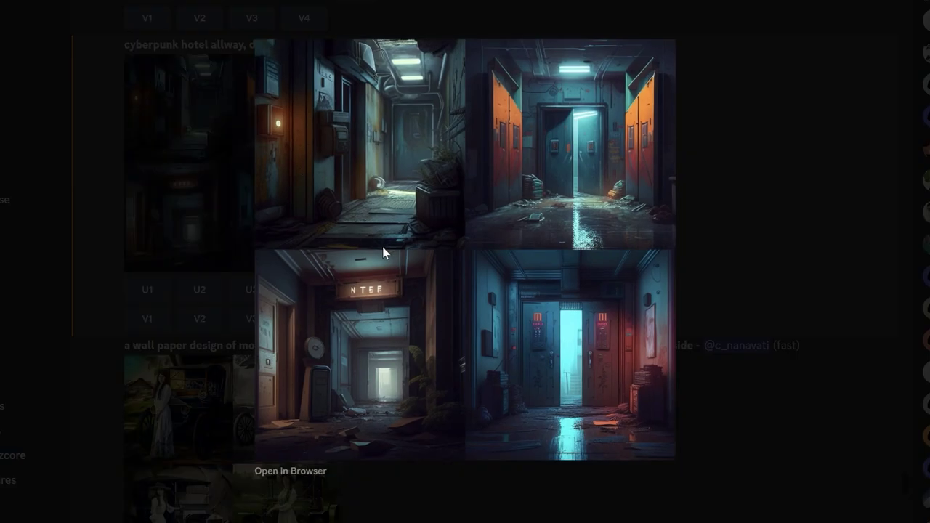
{"action": "right_click", "coordinate": [385, 253]}
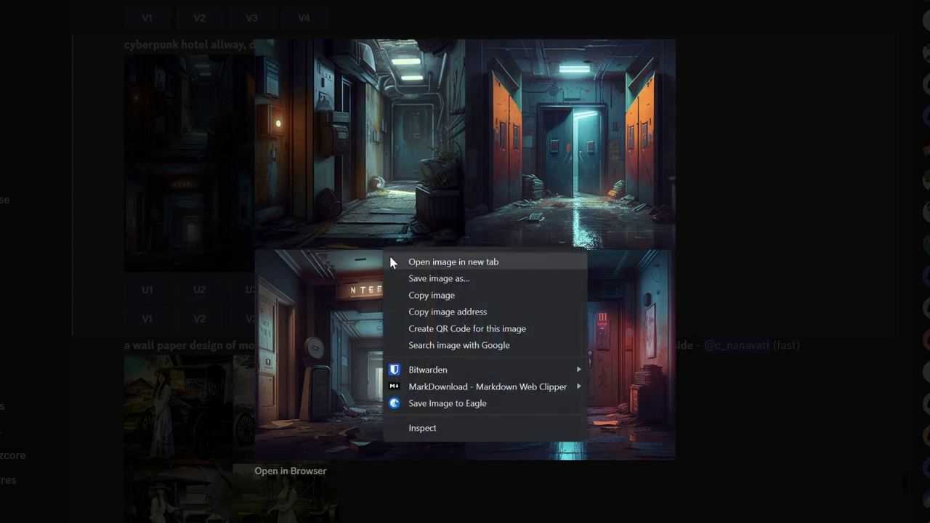
{"action": "left_click", "coordinate": [425, 280]}
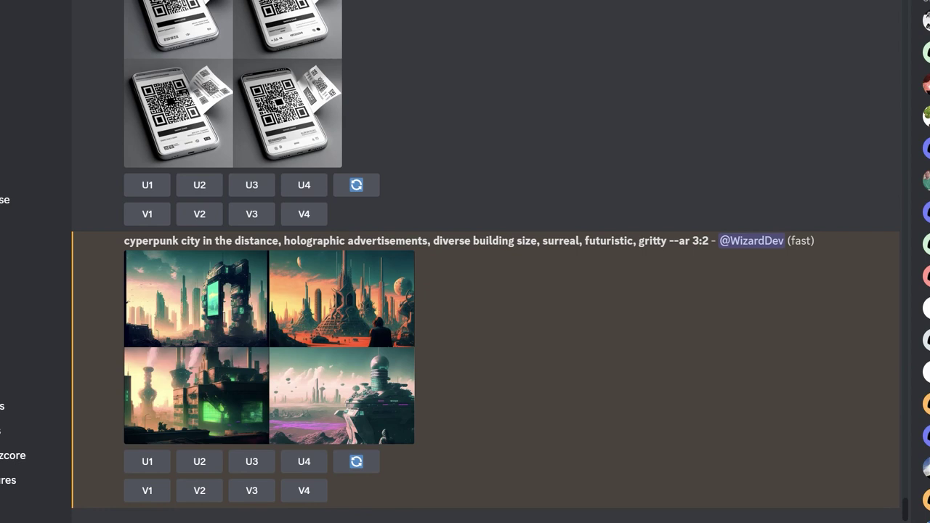
Enlarge the image grids of the distant cyberpunk city and the hotel room door keypad closeup.
{"action": "left_click", "coordinate": [302, 320]}
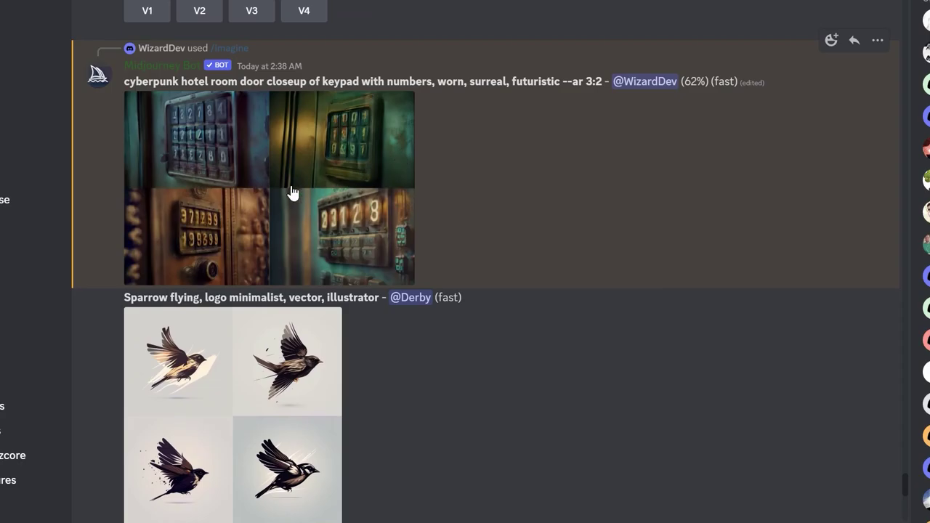
{"action": "left_click", "coordinate": [291, 193]}
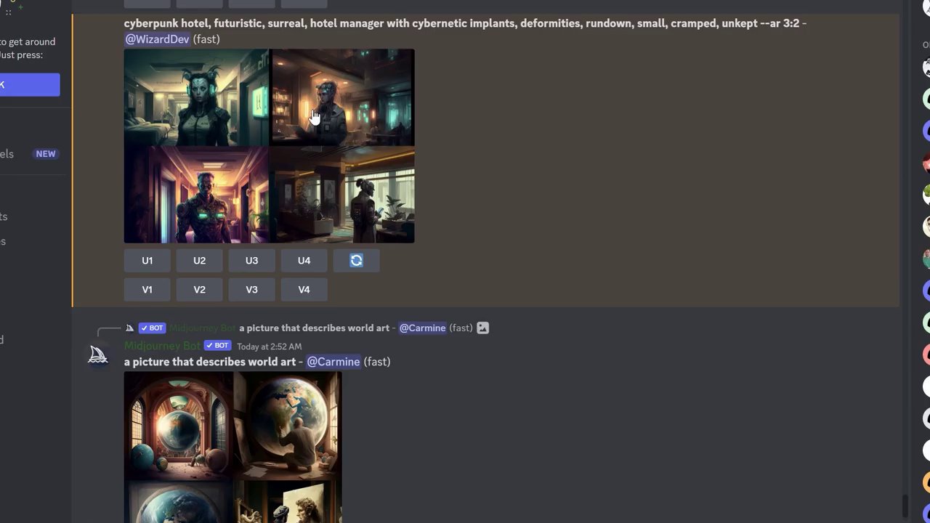
Enlarge the futuristic, surreal image grid of the hotel manager with cybernetic implants, save it and close the preview.
{"action": "left_click", "coordinate": [314, 118]}
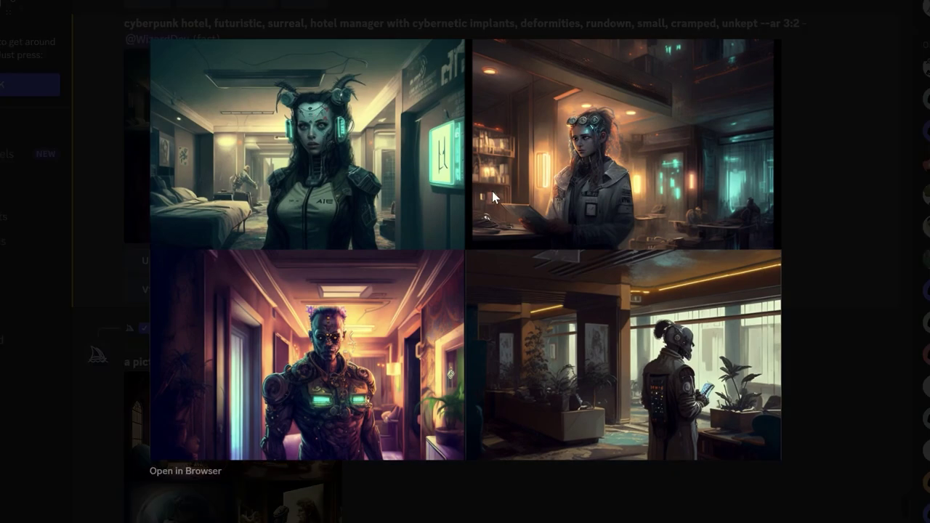
{"action": "right_click", "coordinate": [487, 197]}
{"action": "left_click", "coordinate": [526, 244]}
{"action": "key", "text": "Escape"}
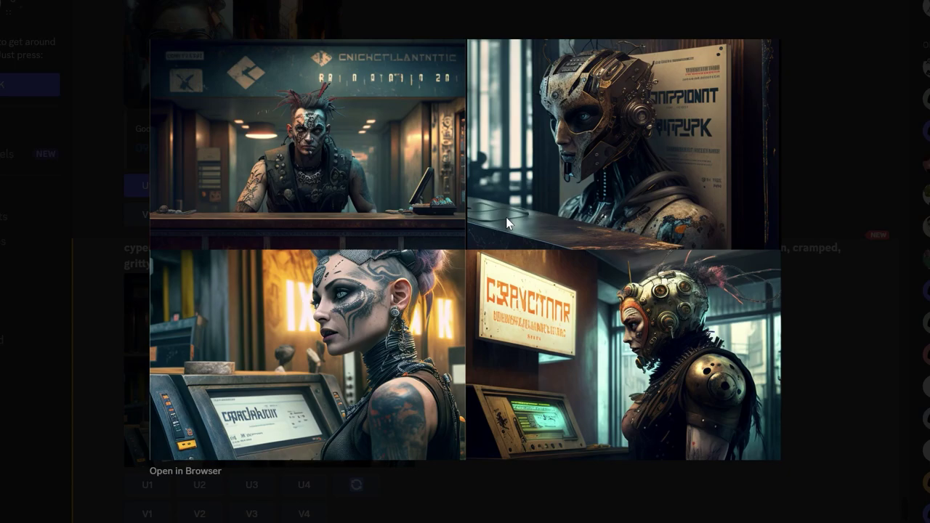
View the enlarged hotel registration desk grid and the grid of its variations showing the tattooed manager.
{"action": "key", "text": "Escape"}
{"action": "left_click", "coordinate": [283, 169]}
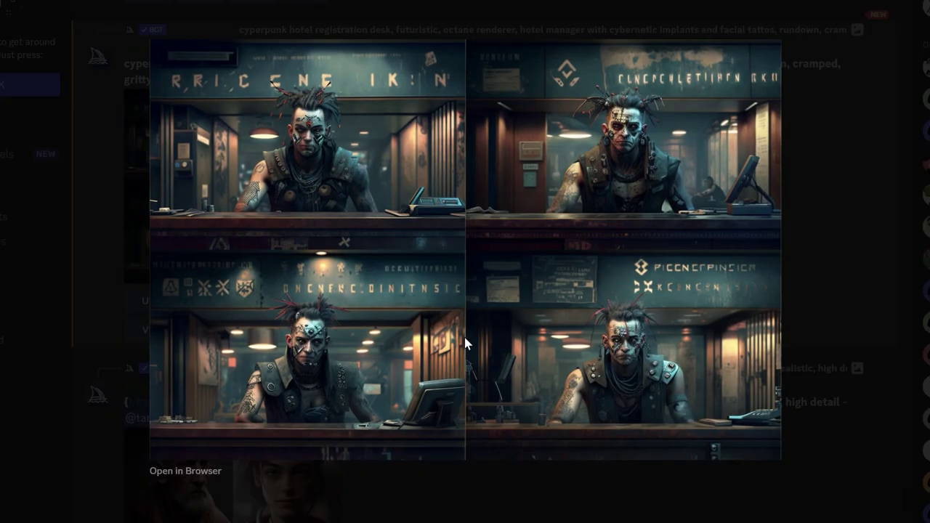
{"action": "key", "text": "Escape"}
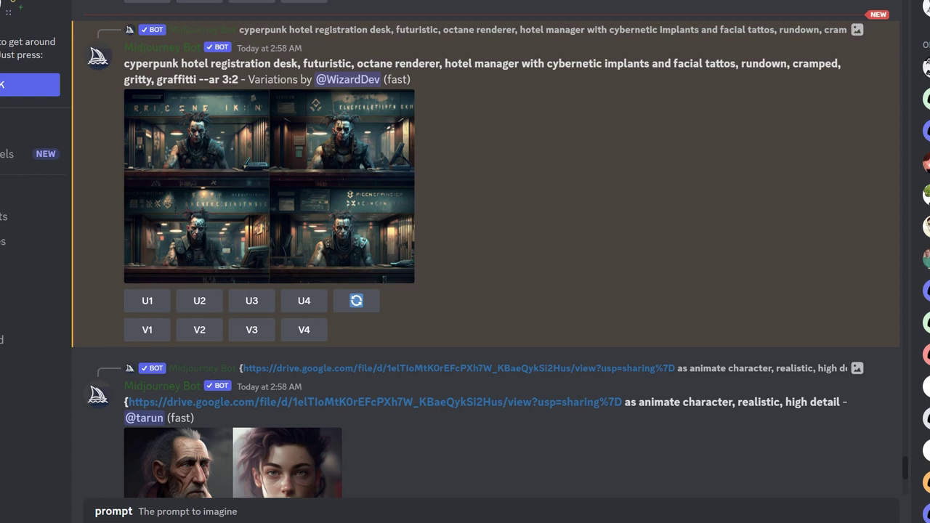
Submit an image prompt for a cyberpunk hotel lobby with registration desk ahead, bar to the right, woman talking to the bartender, octane renderer, gritty, rundown, futuristic.
{"action": "key", "text": "ctrl+v"}
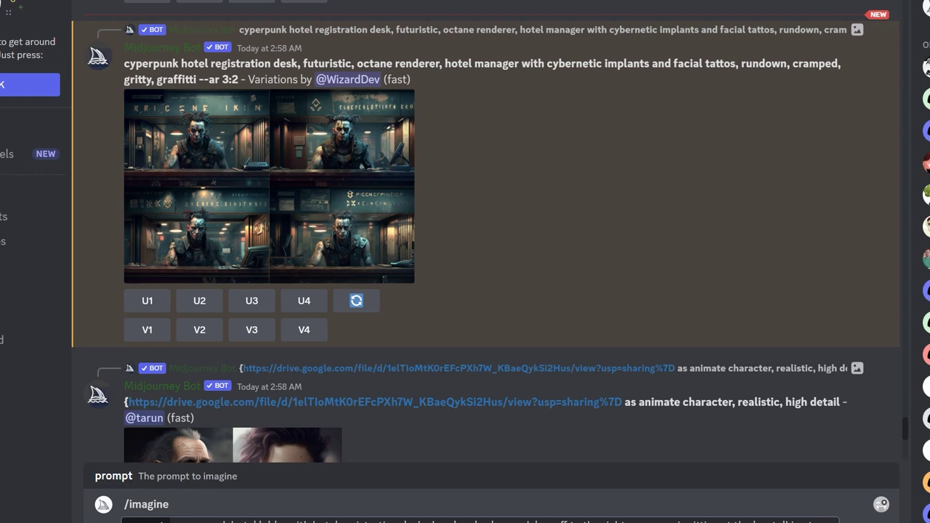
{"action": "key", "text": "Return"}
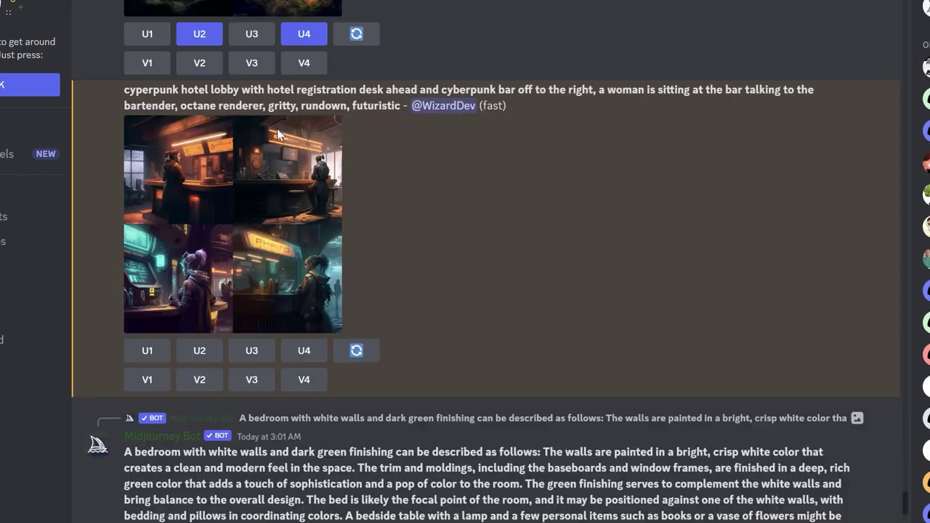
View the hotel lobby bar image grid and the grid of giant eyes over a cyberpunk city at full size.
{"action": "left_click", "coordinate": [218, 280]}
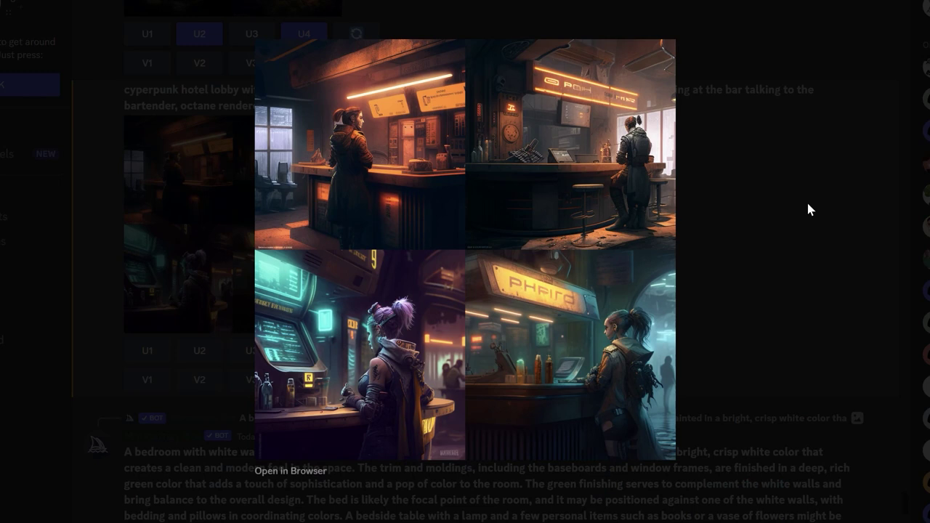
{"action": "left_click", "coordinate": [808, 209]}
{"action": "left_click", "coordinate": [218, 276]}
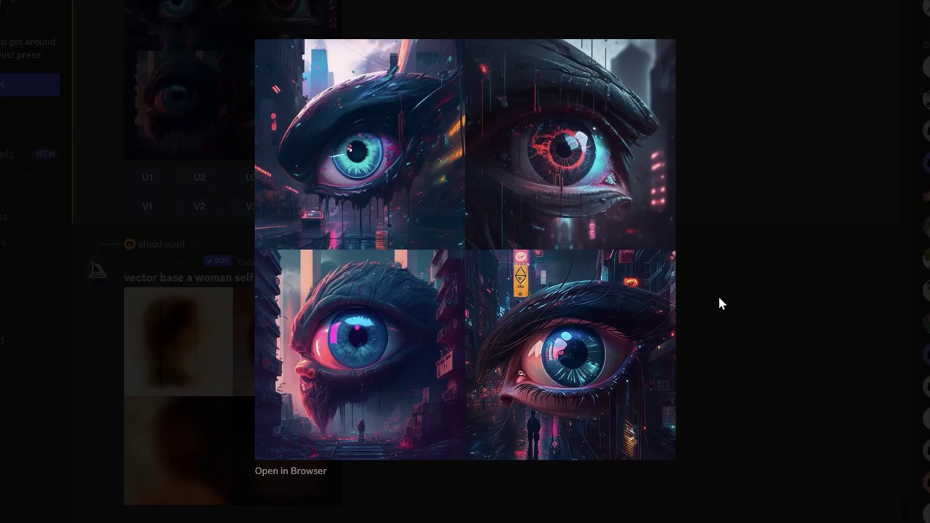
{"action": "left_click", "coordinate": [747, 268]}
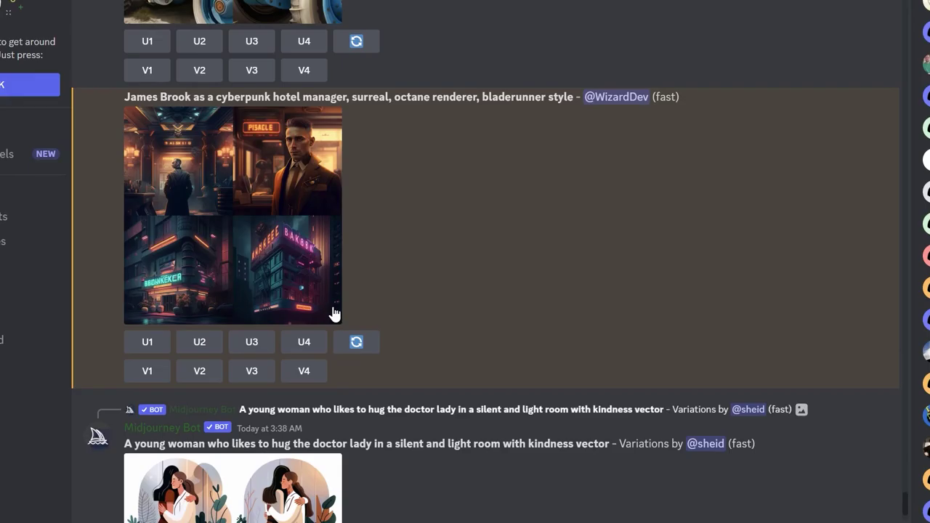
Enlarge the bladerunner-style cyberpunk hotel manager image grid and save it under the suggested file name.
{"action": "left_click", "coordinate": [277, 176]}
{"action": "right_click", "coordinate": [384, 173]}
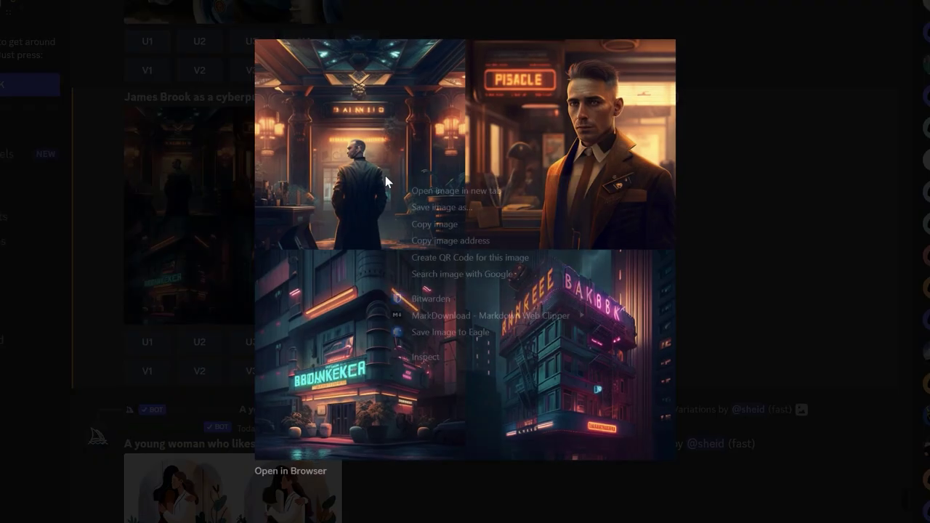
{"action": "left_click", "coordinate": [482, 207]}
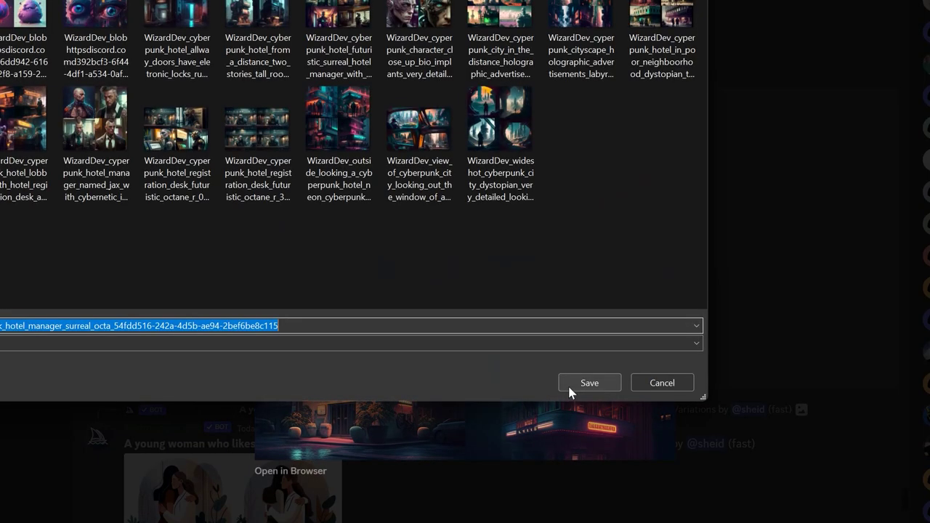
{"action": "left_click", "coordinate": [587, 385]}
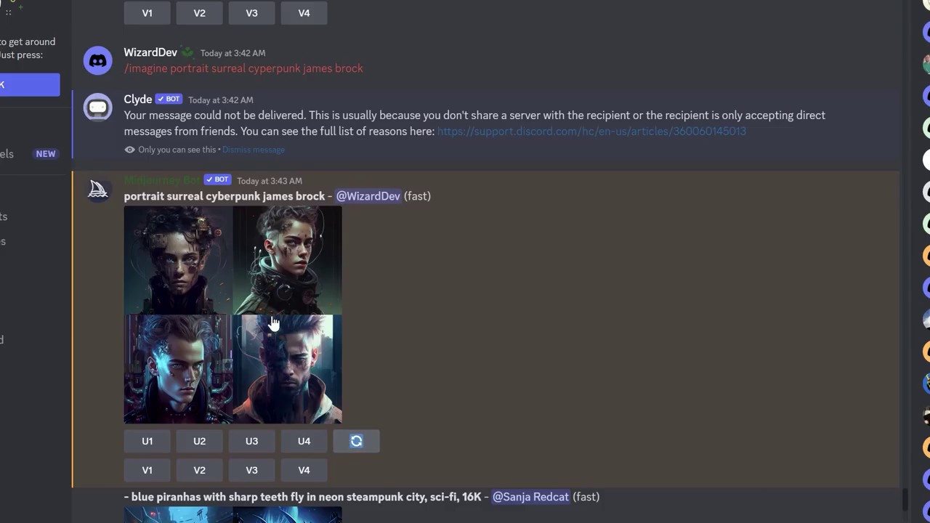
Enlarge the surreal cyberpunk portrait grid and view the image-based "as a cyberpunk hotel manager" results.
{"action": "left_click", "coordinate": [269, 322]}
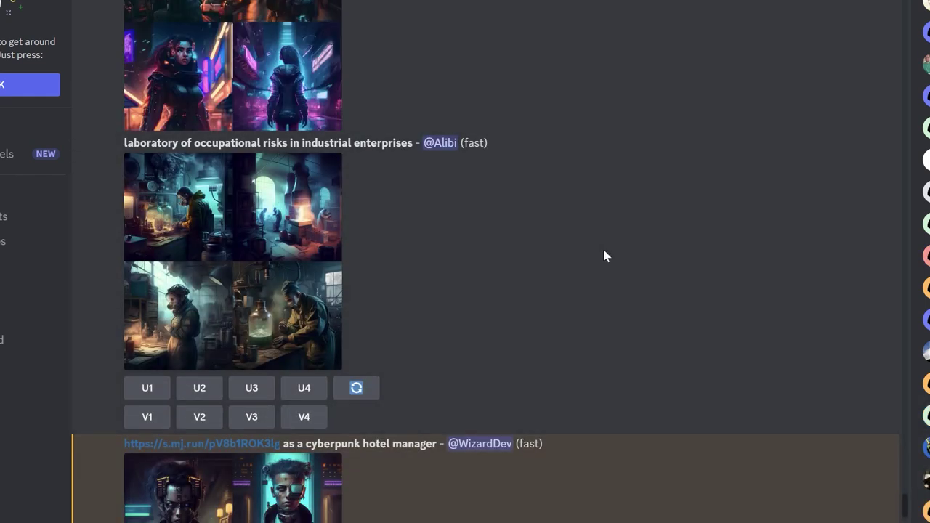
{"action": "scroll", "coordinate": [602, 247], "scroll_direction": "down", "scroll_amount": 3}
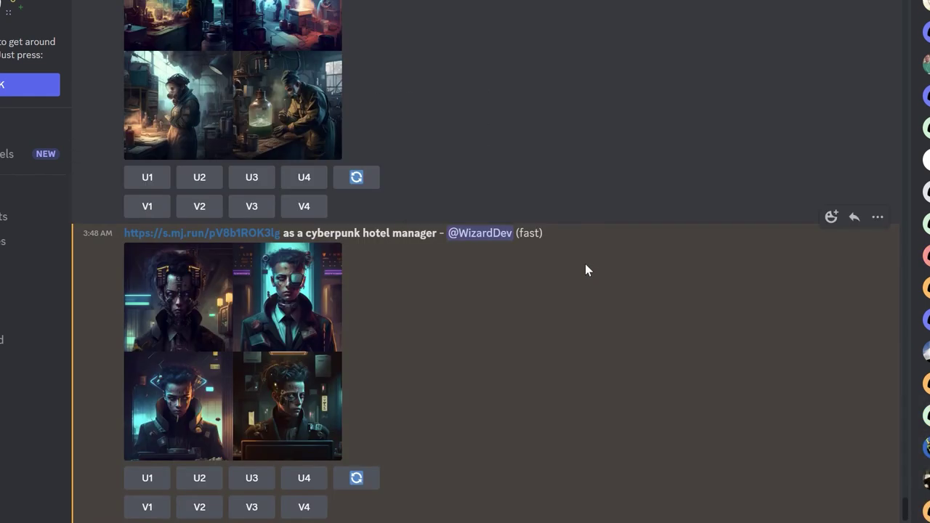
Enlarge the cyberpunk hotel manager grid, and in ChatGPT review the answer on using Adventure Creator's New Game Wizard.
{"action": "left_click", "coordinate": [244, 281]}
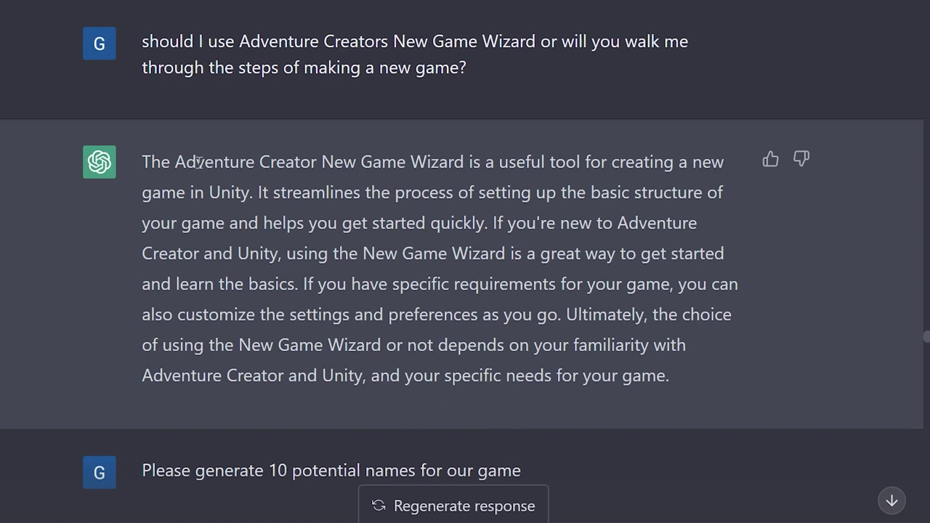
{"action": "left_click_drag", "start_coordinate": [479, 70], "coordinate": [142, 44]}
{"action": "scroll", "coordinate": [270, 138], "scroll_direction": "up", "scroll_amount": 1}
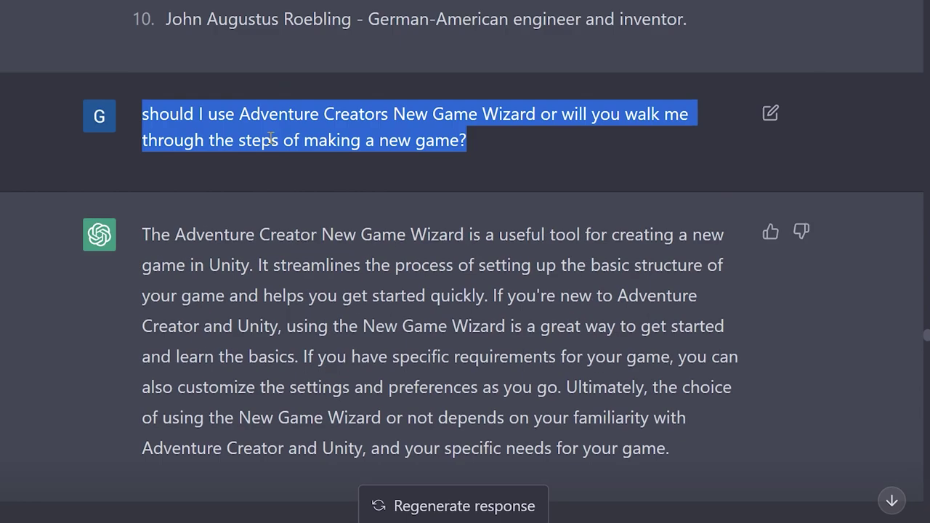
{"action": "scroll", "coordinate": [270, 138], "scroll_direction": "down", "scroll_amount": 1}
{"action": "left_click", "coordinate": [436, 86]}
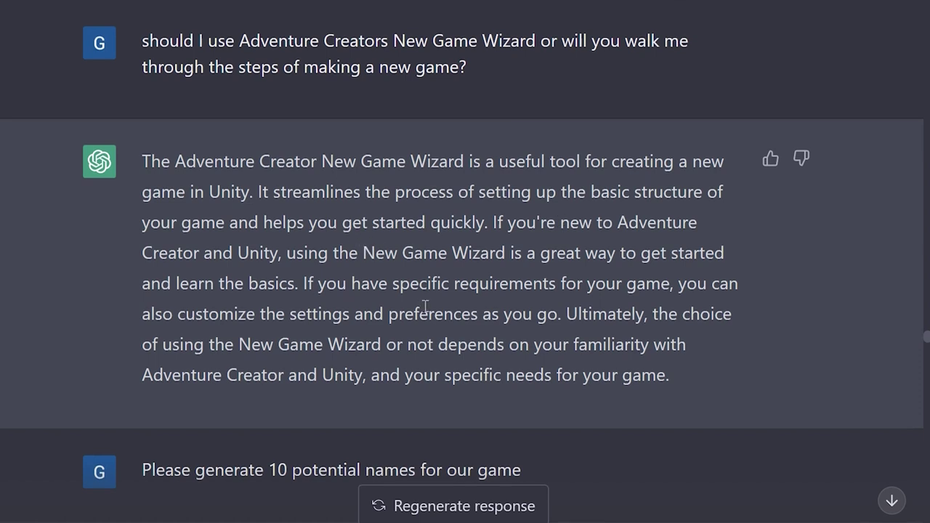
Examine and compare the two ChatGPT lists of ten potential game names, down to the question about hotspot interfaces.
{"action": "scroll", "coordinate": [424, 307], "scroll_direction": "down", "scroll_amount": 3}
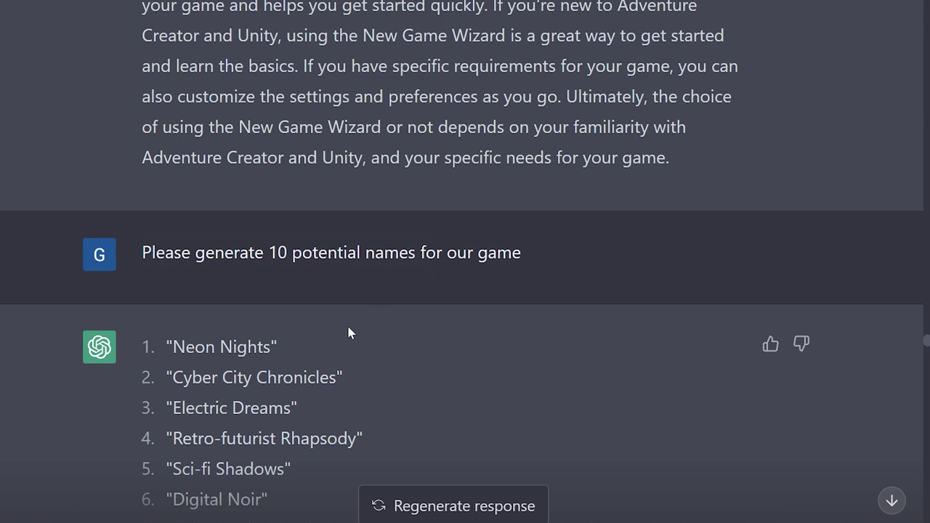
{"action": "scroll", "coordinate": [348, 333], "scroll_direction": "down", "scroll_amount": 2}
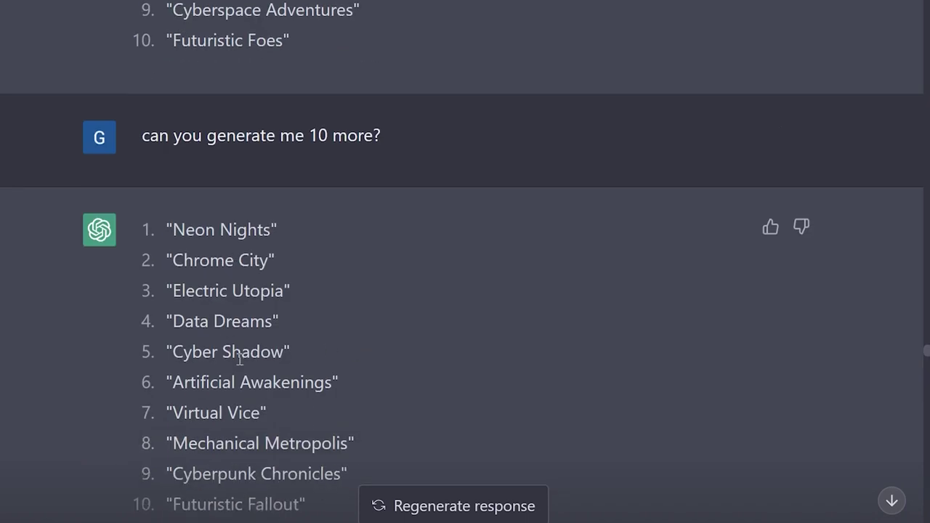
{"action": "scroll", "coordinate": [239, 356], "scroll_direction": "up", "scroll_amount": 5}
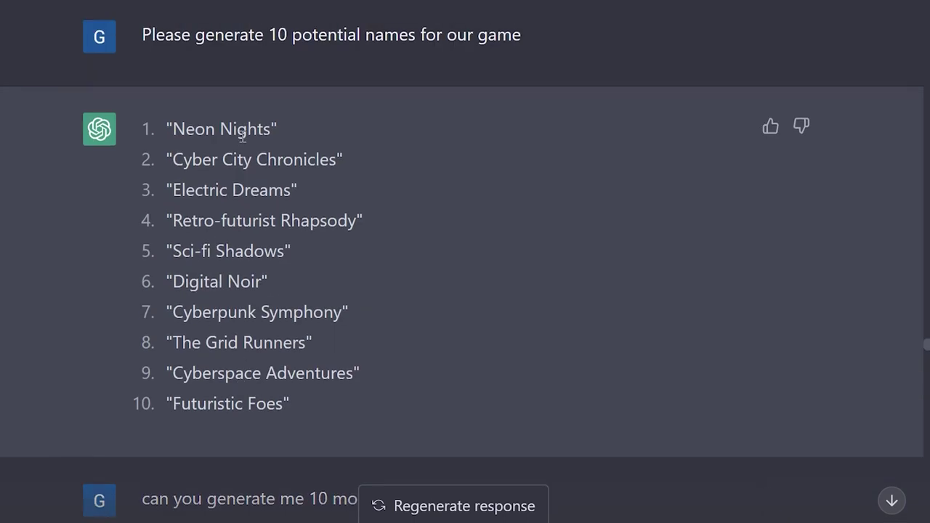
{"action": "scroll", "coordinate": [247, 290], "scroll_direction": "down", "scroll_amount": 5}
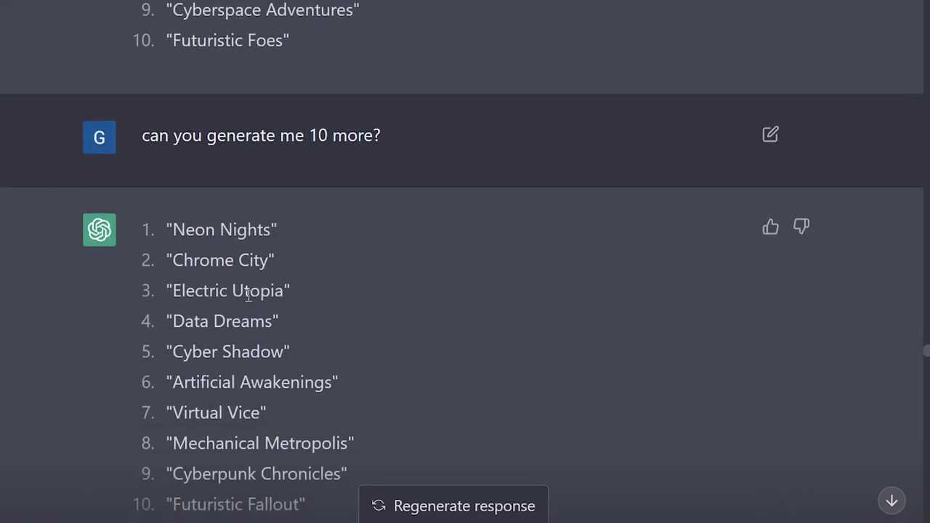
{"action": "scroll", "coordinate": [251, 418], "scroll_direction": "up", "scroll_amount": 3}
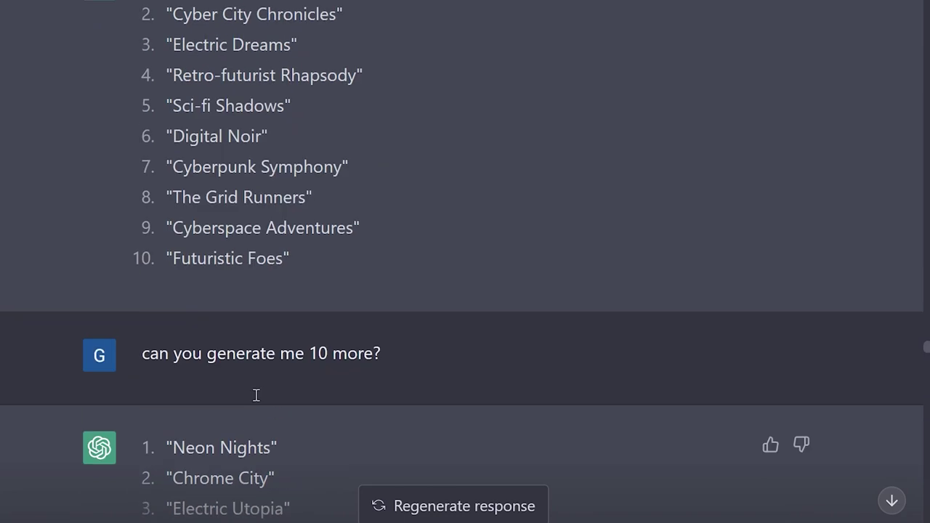
{"action": "scroll", "coordinate": [256, 396], "scroll_direction": "up", "scroll_amount": 2}
{"action": "scroll", "coordinate": [254, 327], "scroll_direction": "down", "scroll_amount": 6}
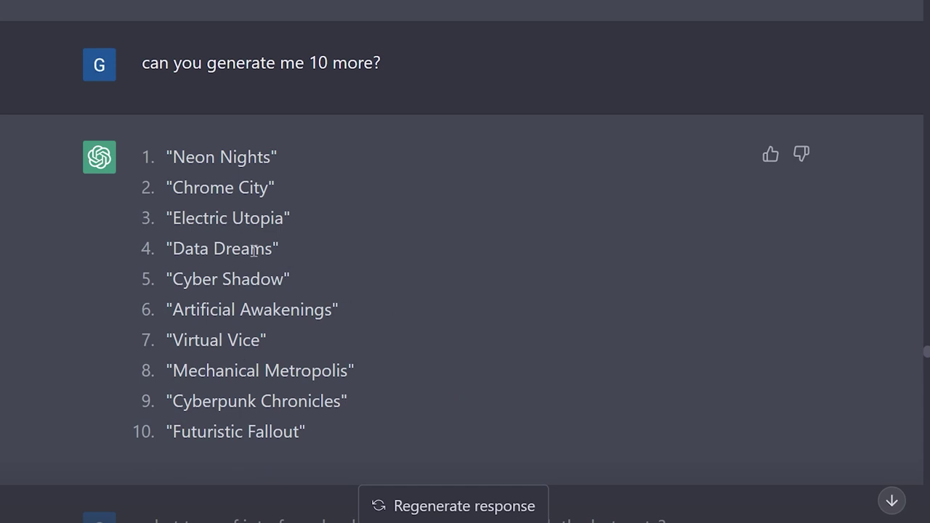
{"action": "scroll", "coordinate": [217, 247], "scroll_direction": "up", "scroll_amount": 6}
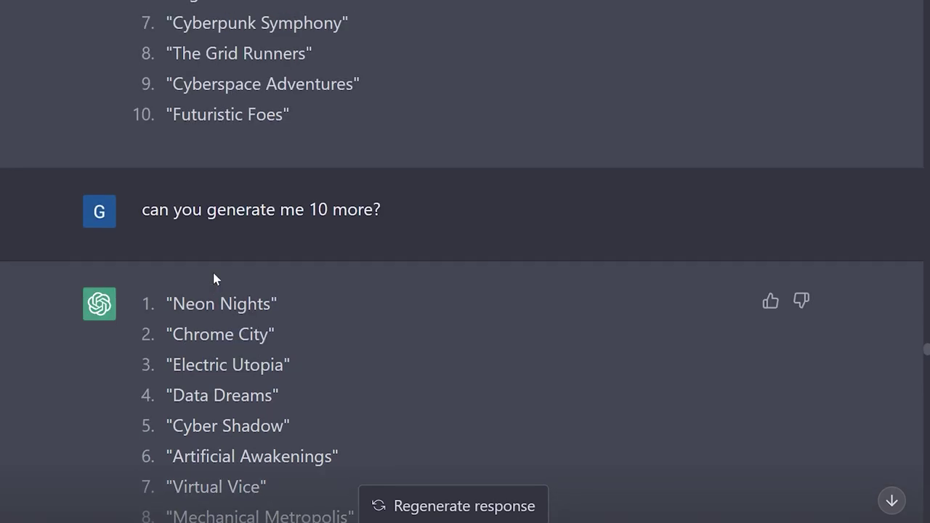
{"action": "left_click_drag", "start_coordinate": [278, 151], "coordinate": [167, 131]}
{"action": "left_click", "coordinate": [204, 151]}
{"action": "scroll", "coordinate": [244, 293], "scroll_direction": "down", "scroll_amount": 1}
{"action": "scroll", "coordinate": [244, 294], "scroll_direction": "down", "scroll_amount": 4}
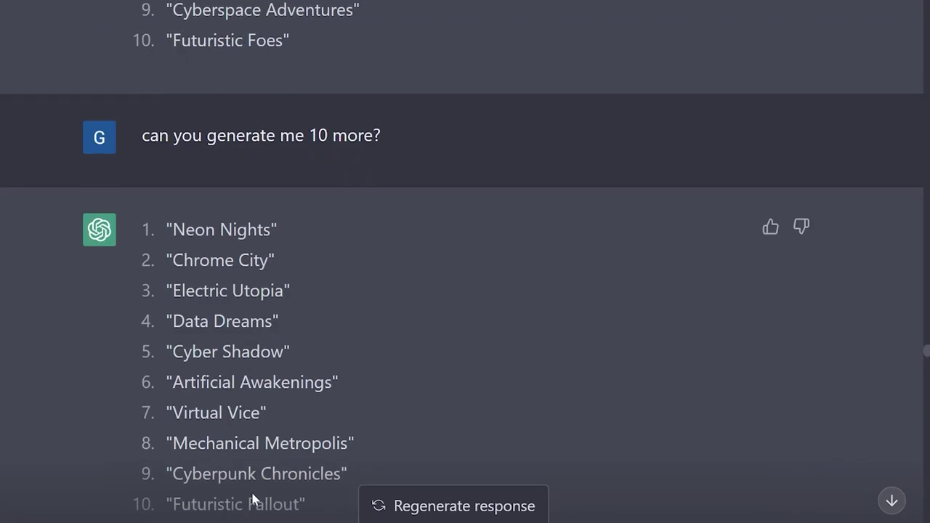
{"action": "scroll", "coordinate": [247, 220], "scroll_direction": "up", "scroll_amount": 3}
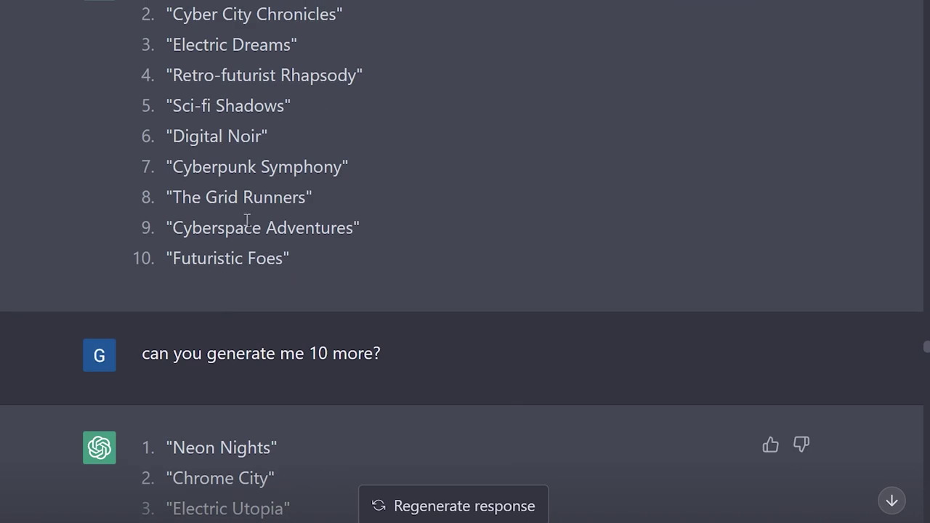
{"action": "scroll", "coordinate": [266, 158], "scroll_direction": "down", "scroll_amount": 4}
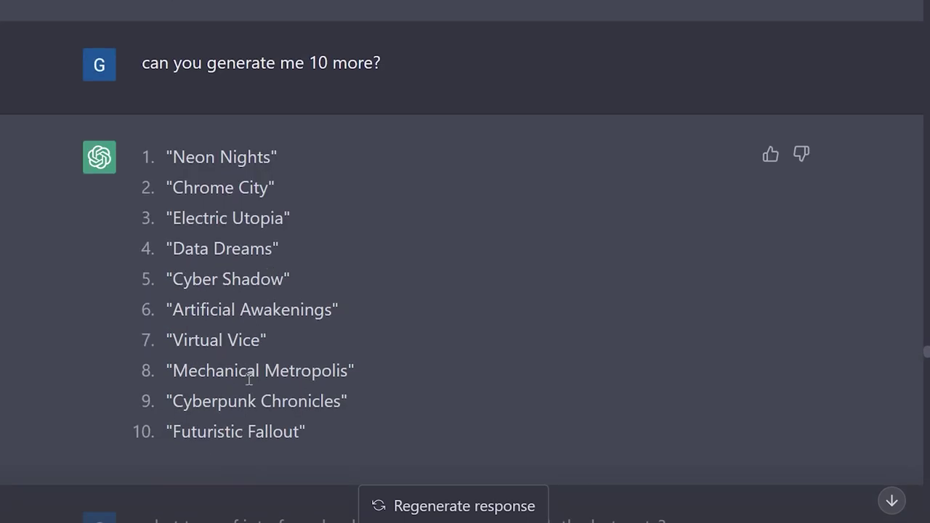
{"action": "scroll", "coordinate": [248, 378], "scroll_direction": "down", "scroll_amount": 2}
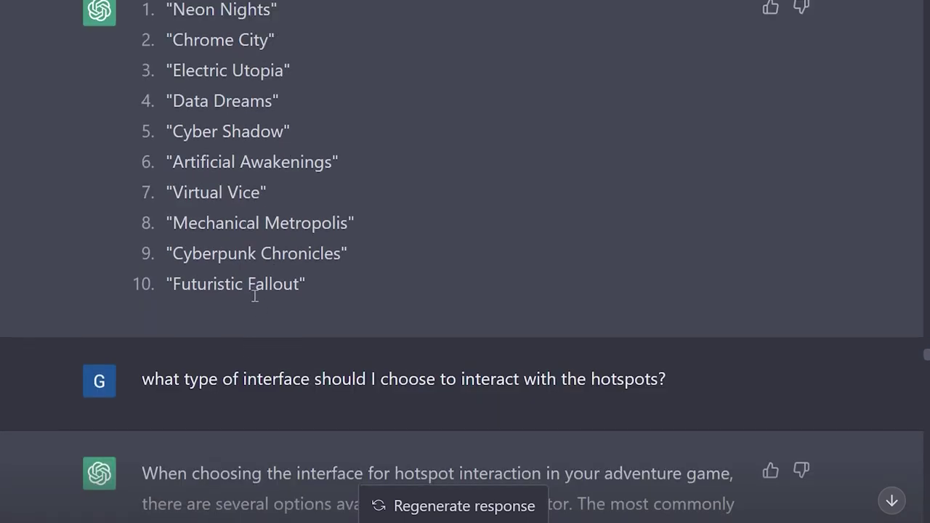
{"action": "scroll", "coordinate": [255, 296], "scroll_direction": "down", "scroll_amount": 3}
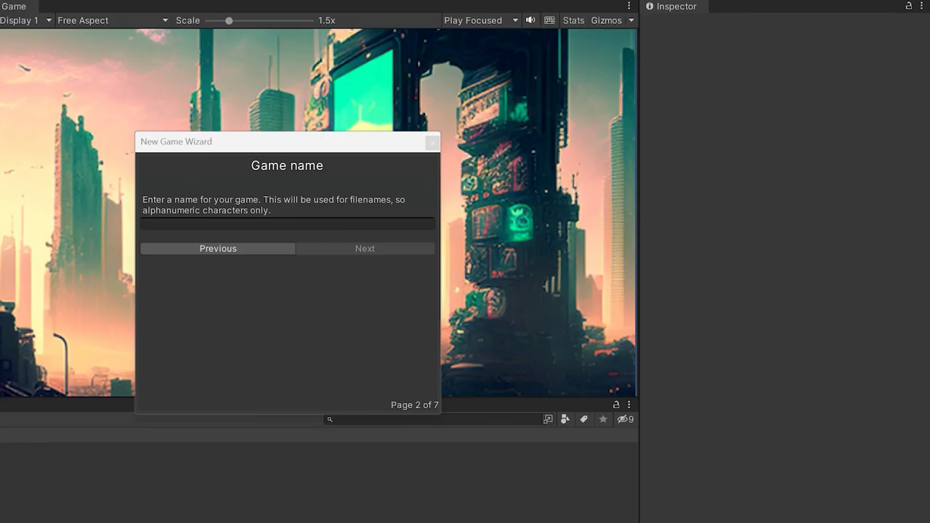
In Unity's New Game Wizard, name the game Neon Nights and accept the 2D camera perspective.
{"action": "left_click", "coordinate": [270, 224]}
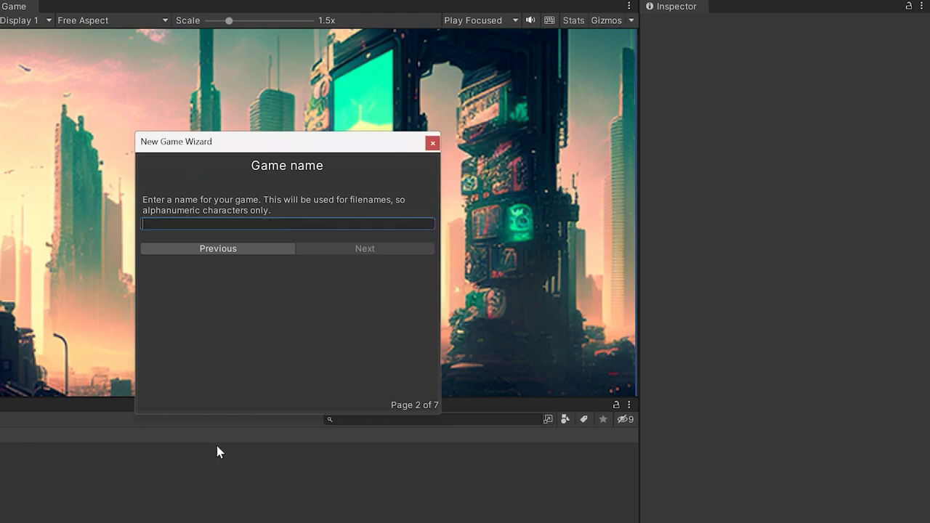
{"action": "type", "text": "Neon Nights"}
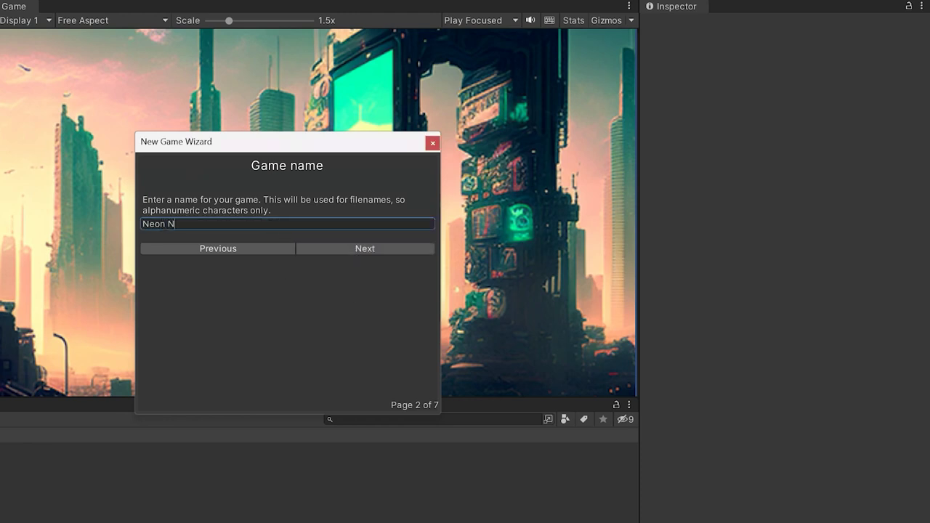
{"action": "left_click", "coordinate": [353, 249]}
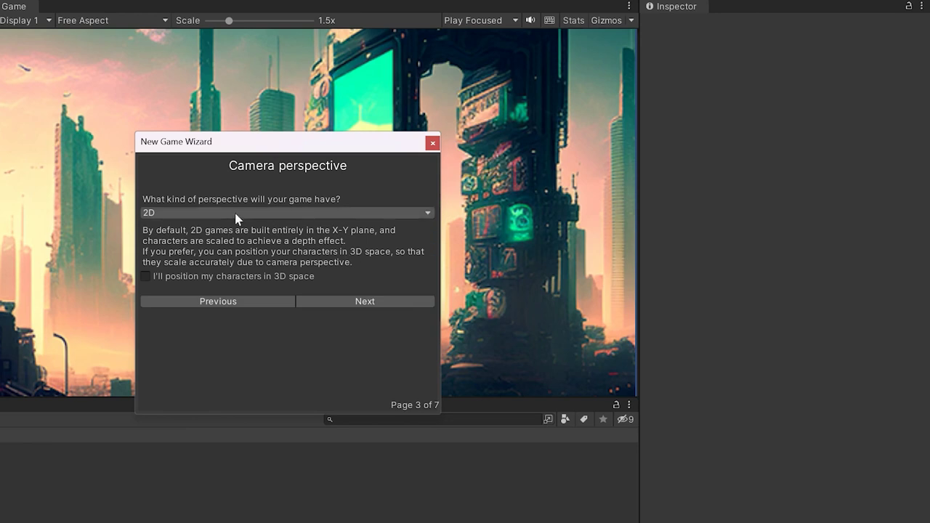
{"action": "left_click", "coordinate": [361, 303]}
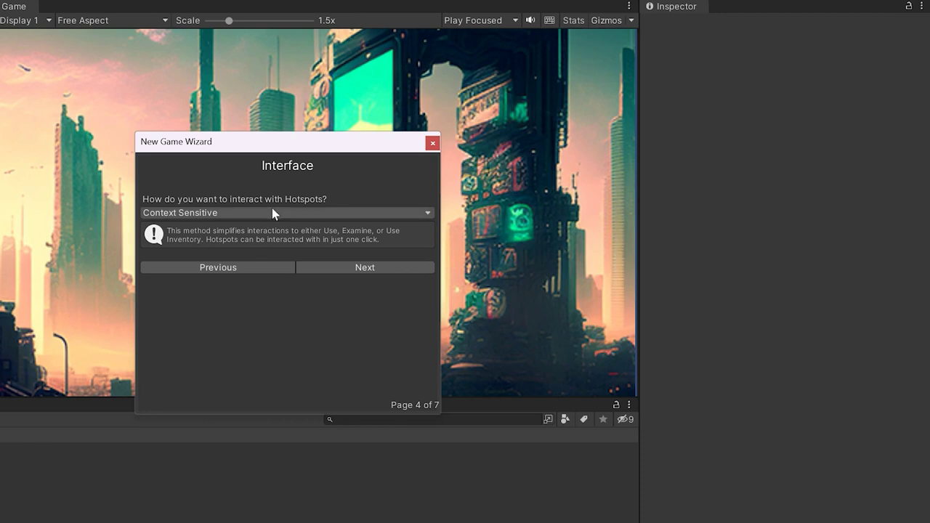
Check the wizard's hotspot interaction options and read ChatGPT's overview of interface types for hotspots.
{"action": "left_click", "coordinate": [223, 213]}
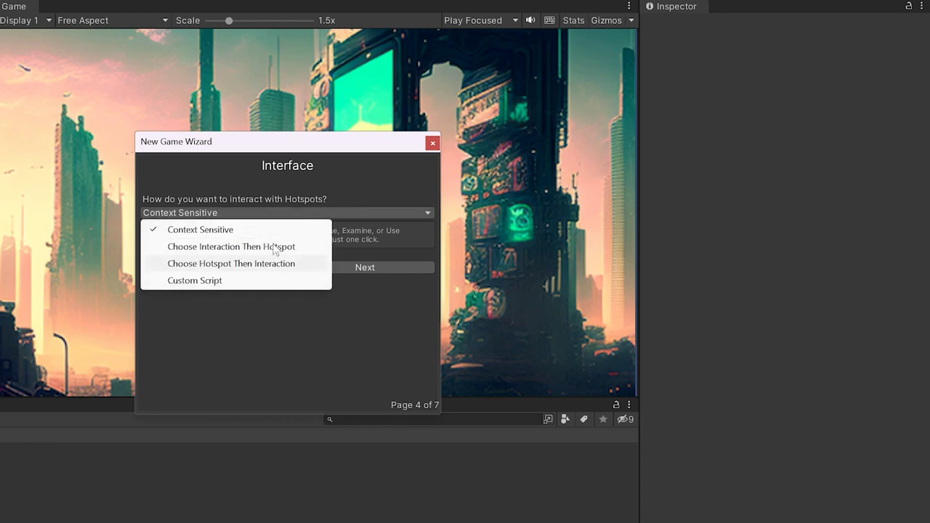
{"action": "left_click", "coordinate": [295, 175]}
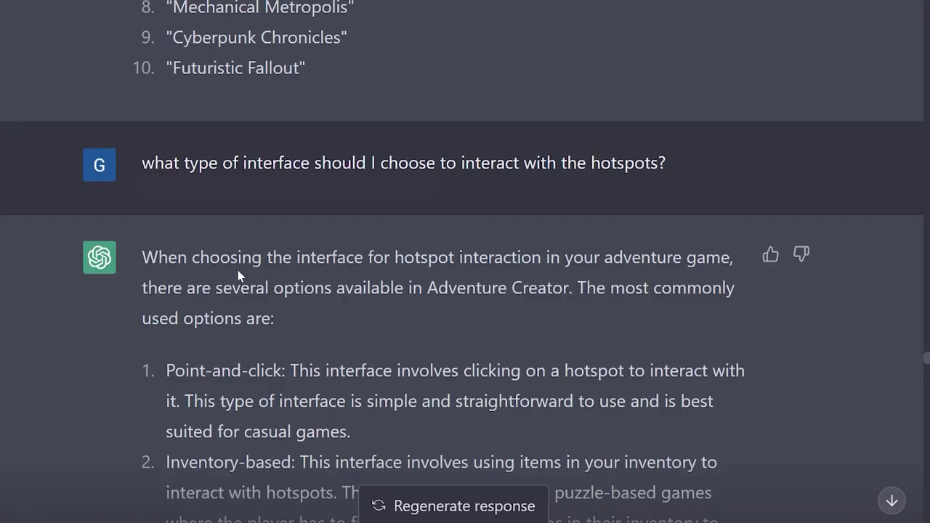
{"action": "scroll", "coordinate": [283, 306], "scroll_direction": "down", "scroll_amount": 4}
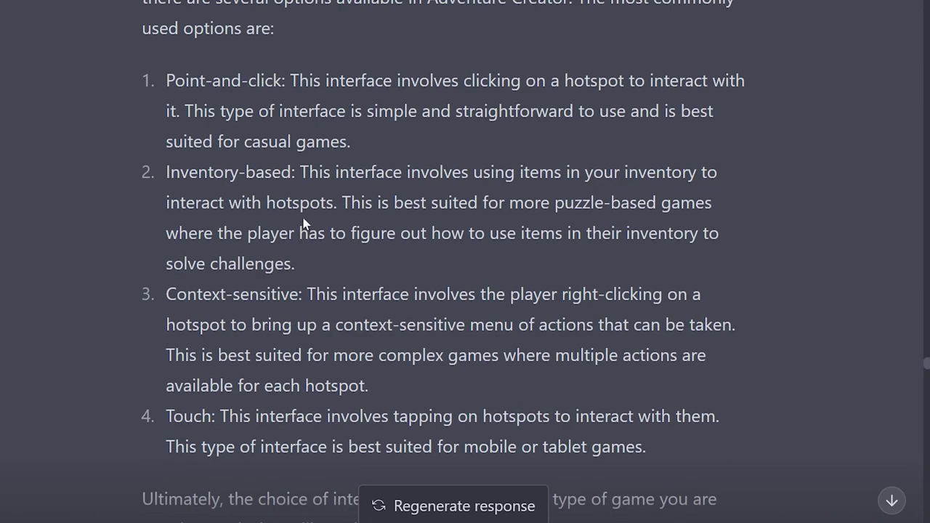
{"action": "scroll", "coordinate": [359, 373], "scroll_direction": "up", "scroll_amount": 1}
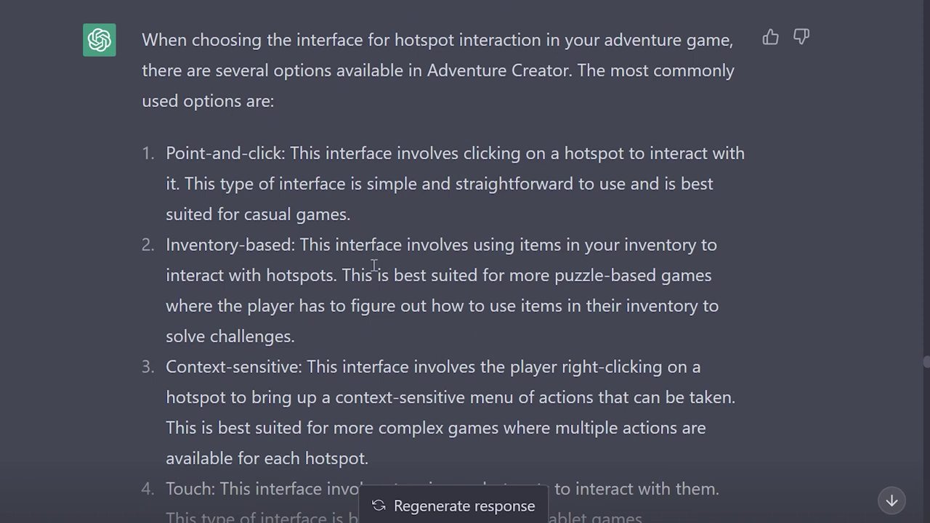
{"action": "scroll", "coordinate": [374, 266], "scroll_direction": "down", "scroll_amount": 6}
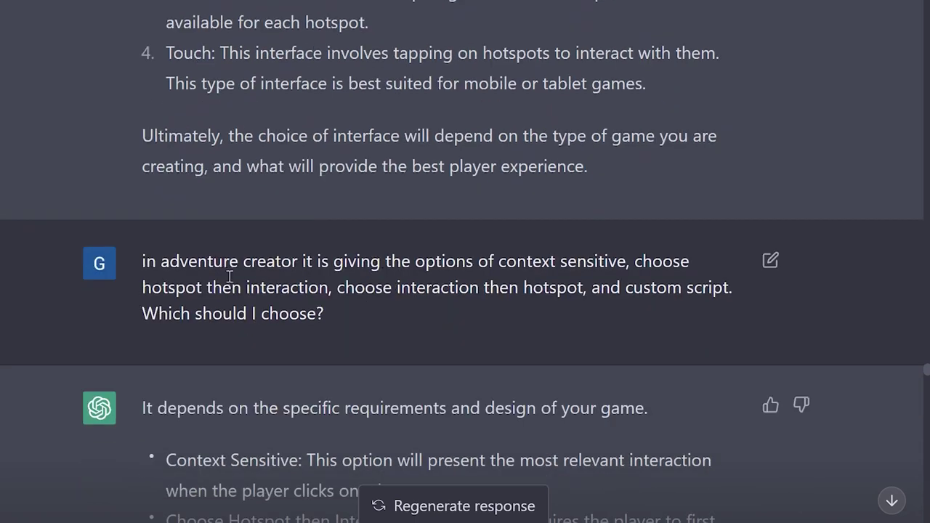
Read ChatGPT's advice on Adventure Creator's hotspot interaction options, the context sensitive interface and the choice of GUI system.
{"action": "left_click_drag", "start_coordinate": [445, 261], "coordinate": [579, 341]}
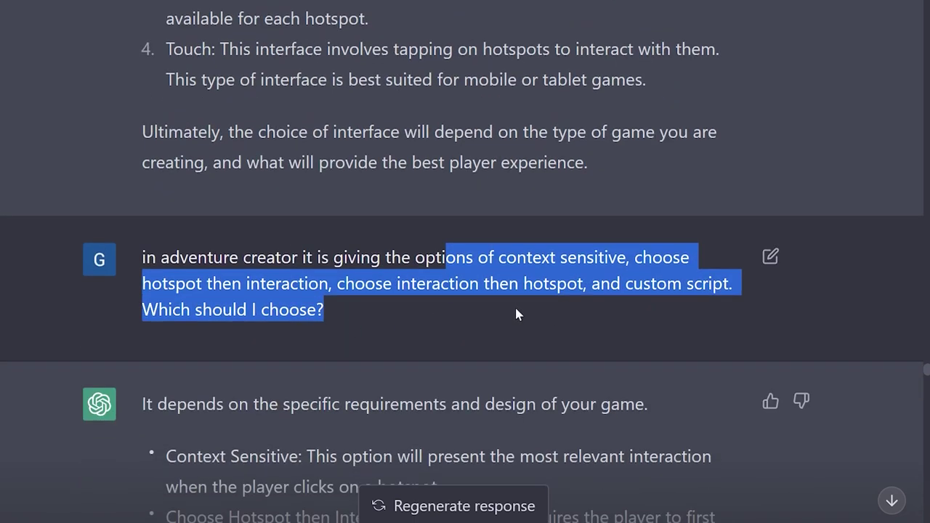
{"action": "scroll", "coordinate": [514, 311], "scroll_direction": "down", "scroll_amount": 4}
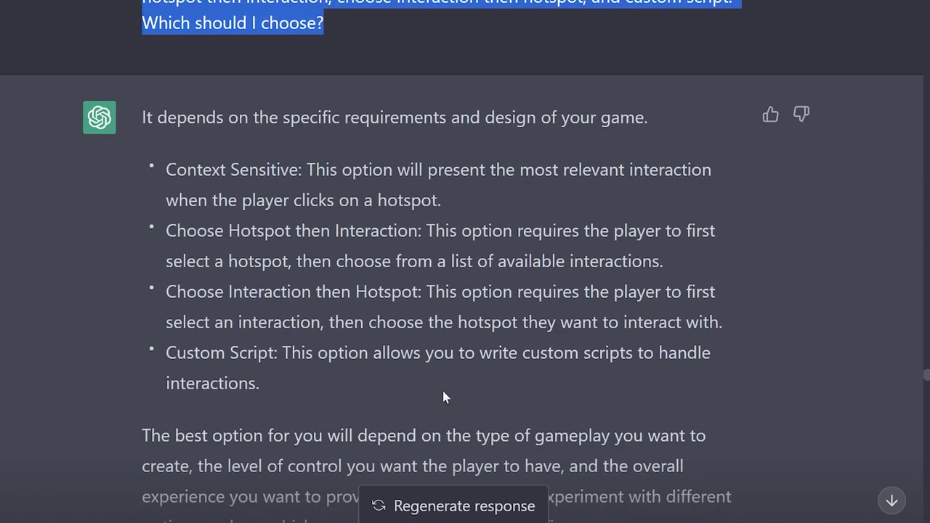
{"action": "scroll", "coordinate": [521, 379], "scroll_direction": "down", "scroll_amount": 3}
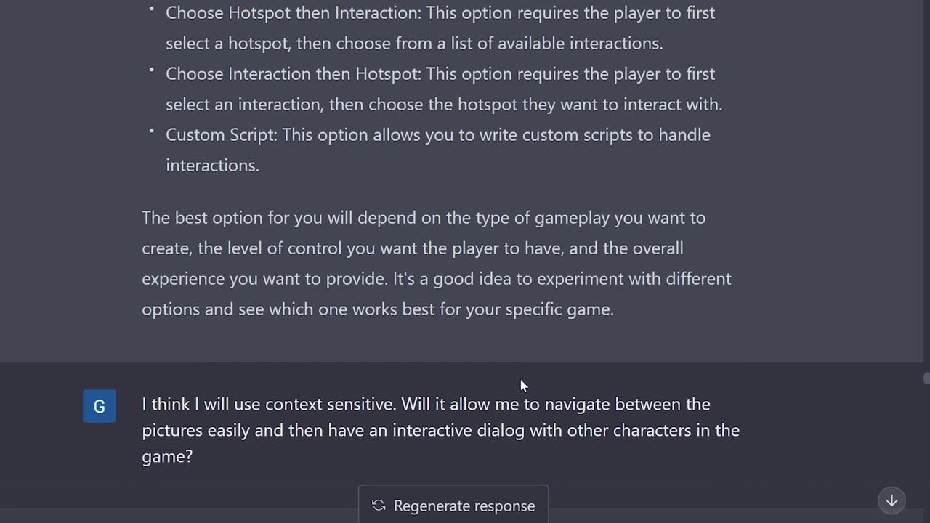
{"action": "left_click_drag", "start_coordinate": [396, 279], "coordinate": [615, 311]}
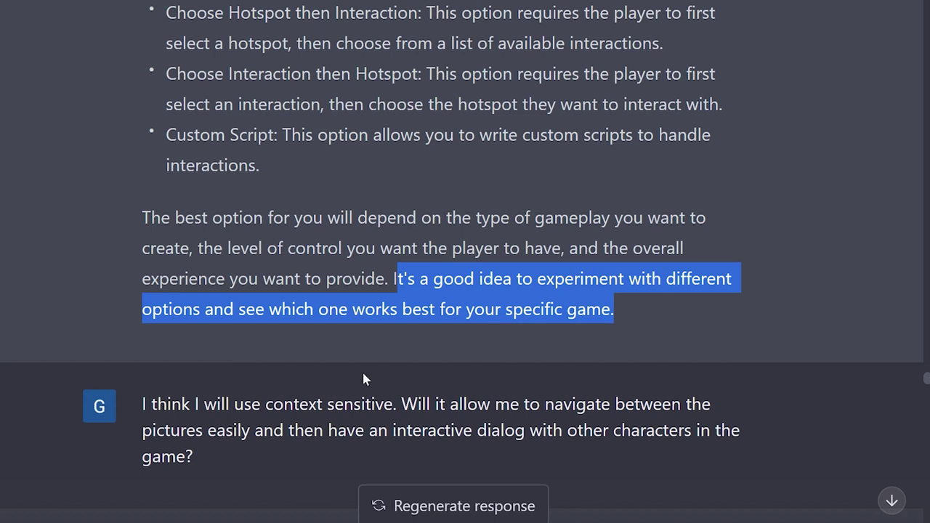
{"action": "scroll", "coordinate": [303, 366], "scroll_direction": "down", "scroll_amount": 3}
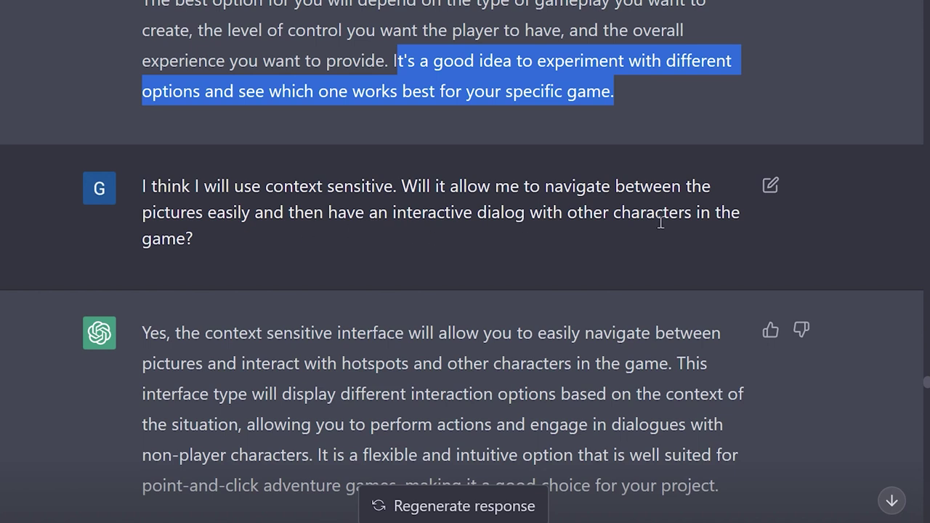
{"action": "scroll", "coordinate": [656, 220], "scroll_direction": "down", "scroll_amount": 2}
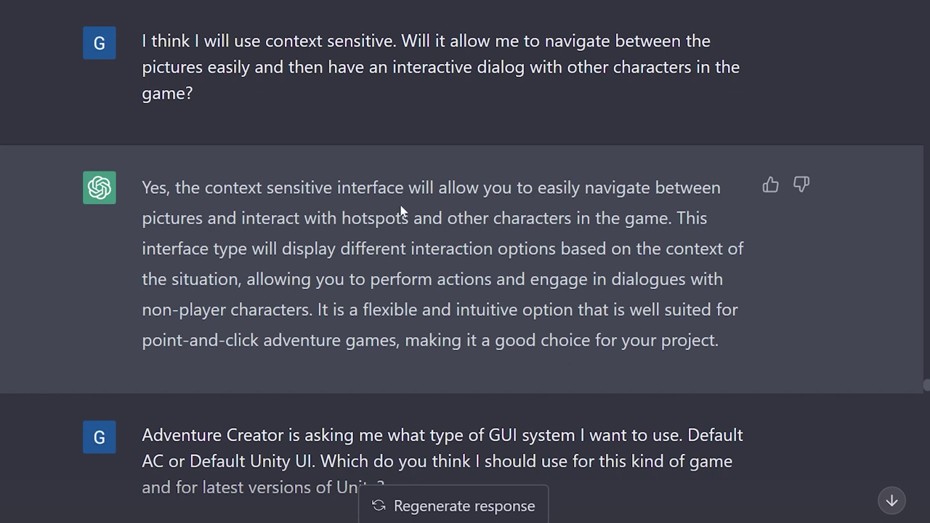
{"action": "scroll", "coordinate": [339, 318], "scroll_direction": "down", "scroll_amount": 2}
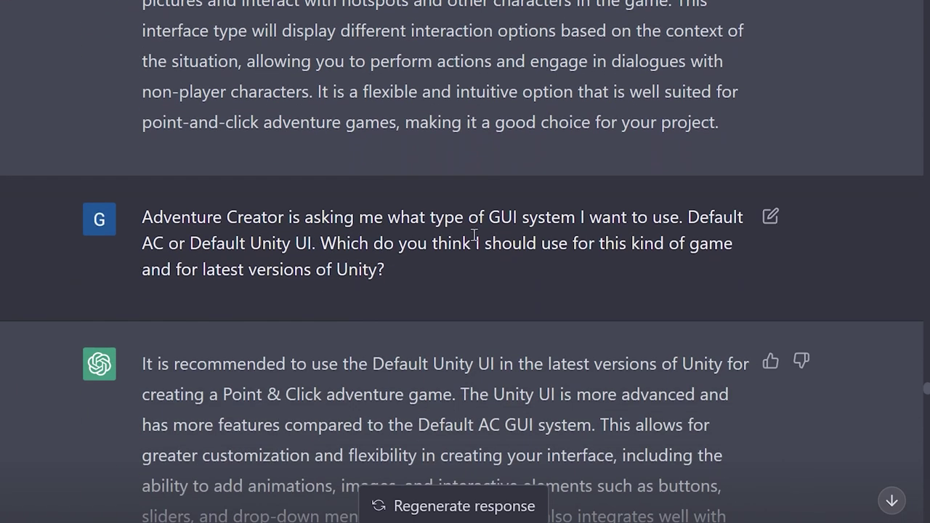
{"action": "scroll", "coordinate": [313, 234], "scroll_direction": "down", "scroll_amount": 1}
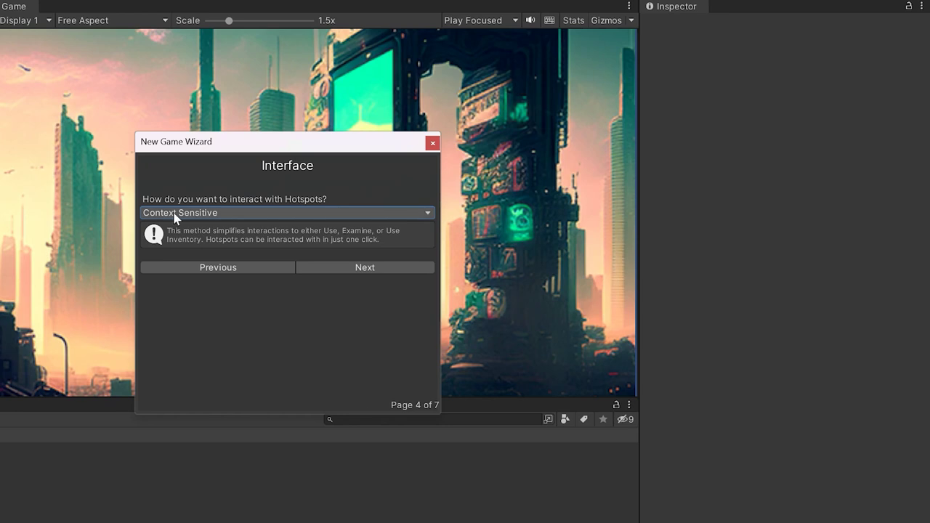
Accept Context Sensitive as the hotspot interaction method in Unity's New Game Wizard and check the available GUI systems.
{"action": "left_click", "coordinate": [339, 268]}
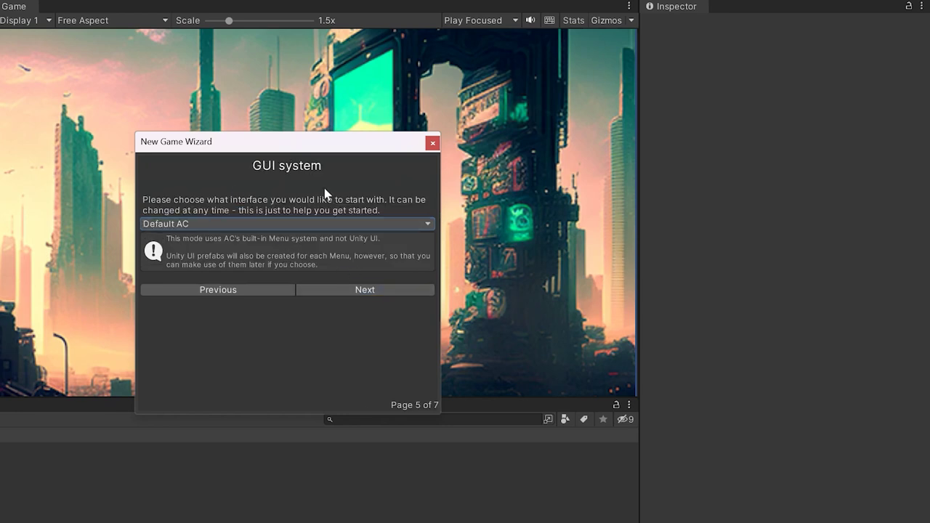
{"action": "left_click", "coordinate": [343, 225]}
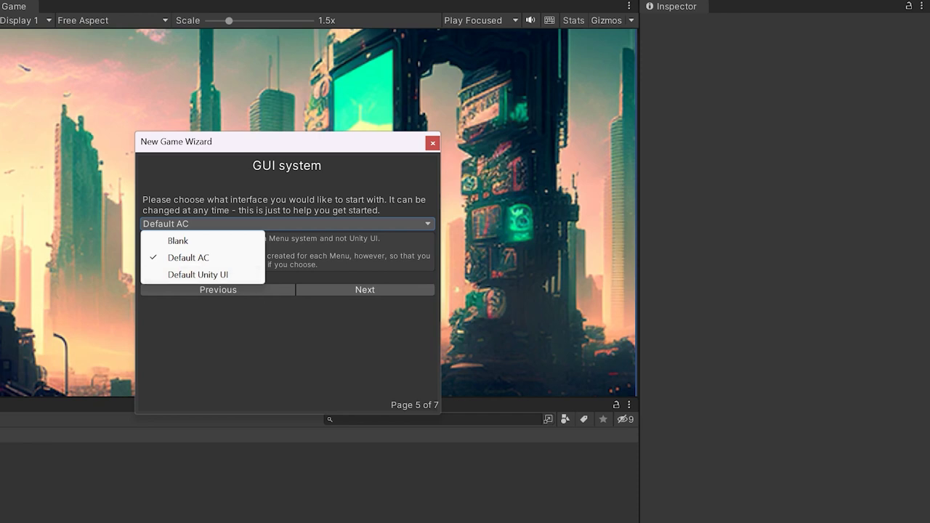
{"action": "key", "text": "Escape"}
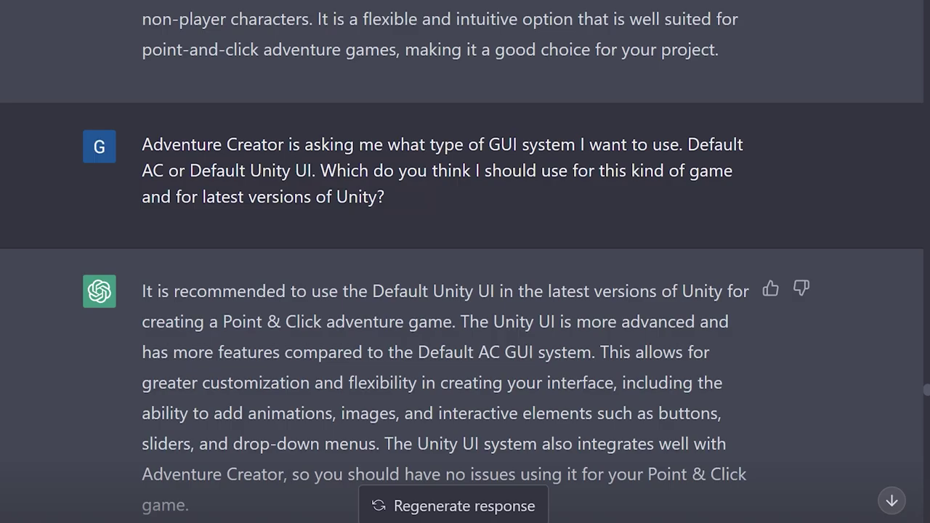
Read ChatGPT's advice on choosing between Default AC and Default Unity UI and on organizing the scene in the wizard.
{"action": "left_click_drag", "start_coordinate": [157, 292], "coordinate": [614, 291]}
{"action": "left_click", "coordinate": [497, 287]}
{"action": "left_click_drag", "start_coordinate": [417, 353], "coordinate": [611, 358]}
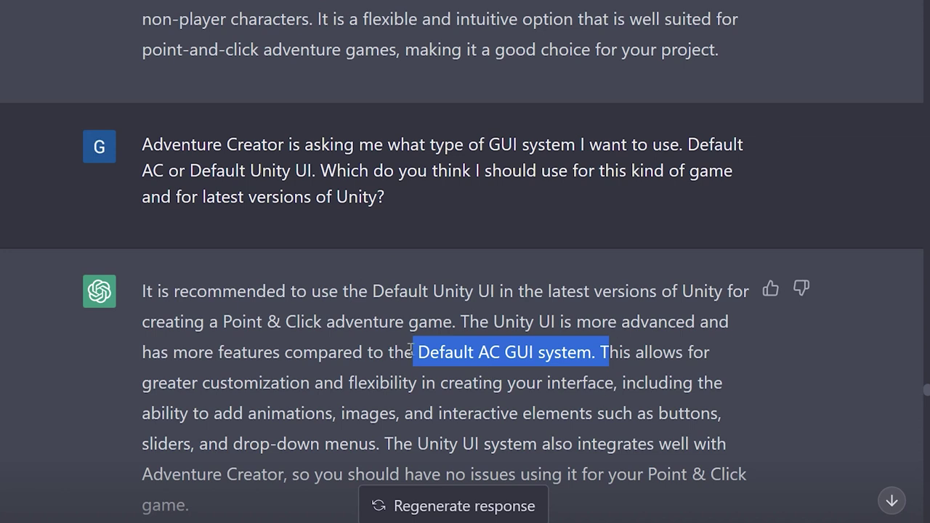
{"action": "scroll", "coordinate": [409, 351], "scroll_direction": "down", "scroll_amount": 2}
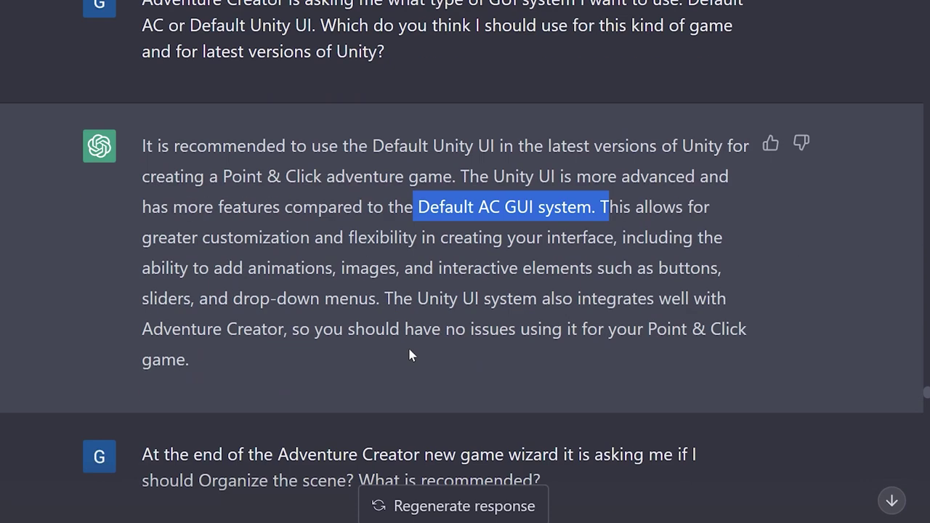
{"action": "scroll", "coordinate": [409, 355], "scroll_direction": "down", "scroll_amount": 1}
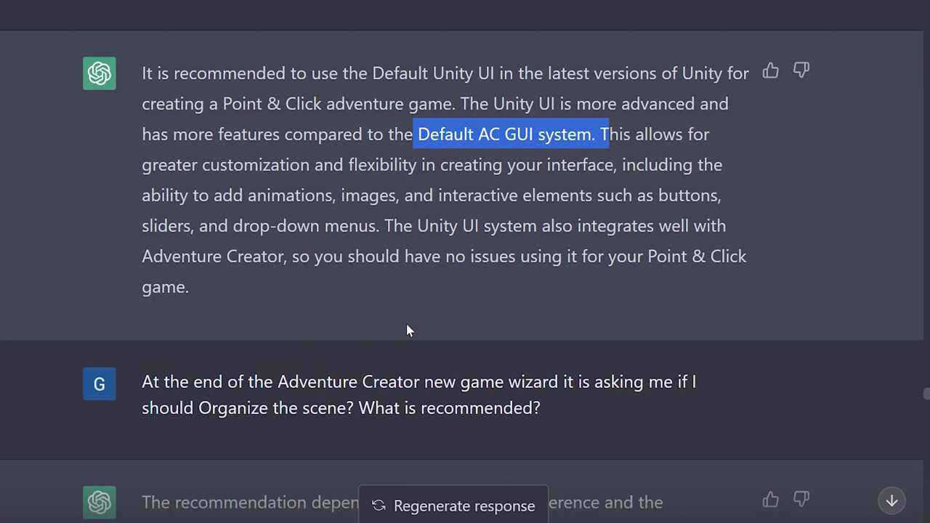
{"action": "scroll", "coordinate": [406, 331], "scroll_direction": "down", "scroll_amount": 2}
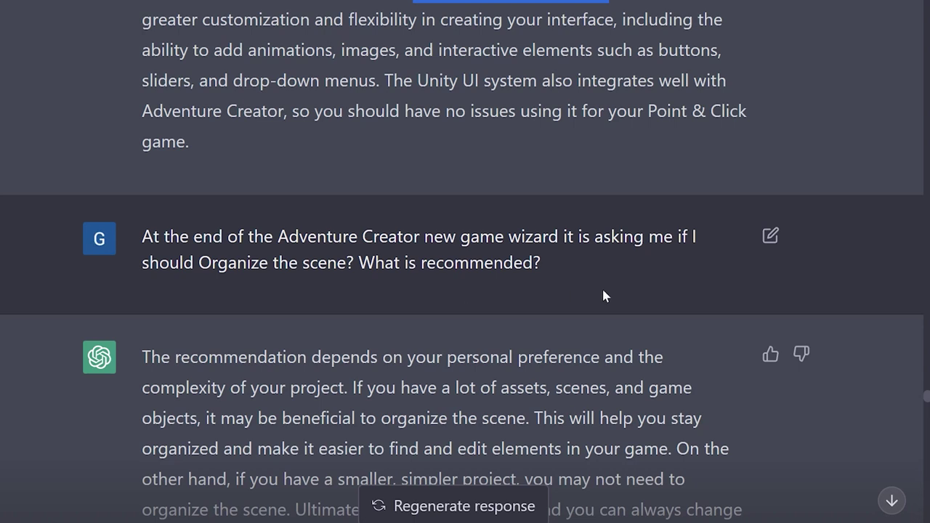
{"action": "scroll", "coordinate": [603, 295], "scroll_direction": "down", "scroll_amount": 2}
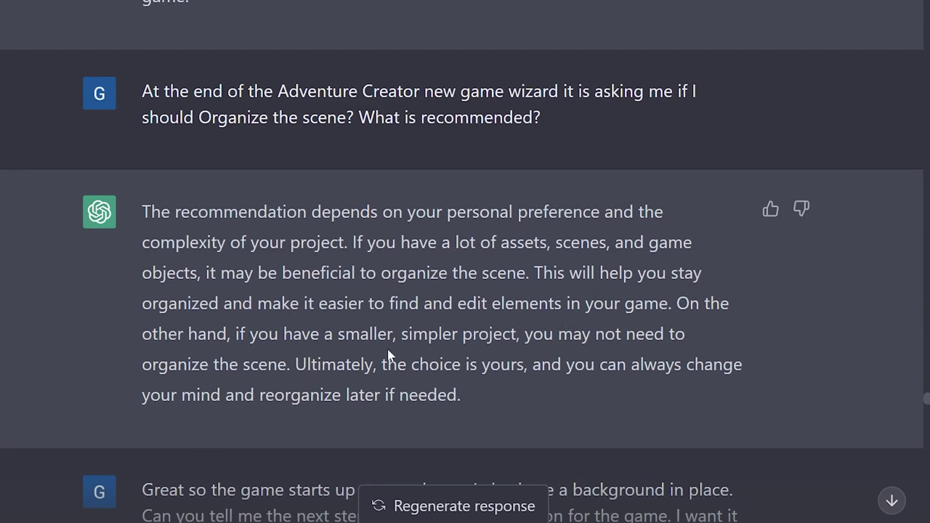
Read ChatGPT's numbered steps for building the game's introduction with paragraph text and picture transitions.
{"action": "scroll", "coordinate": [388, 355], "scroll_direction": "down", "scroll_amount": 3}
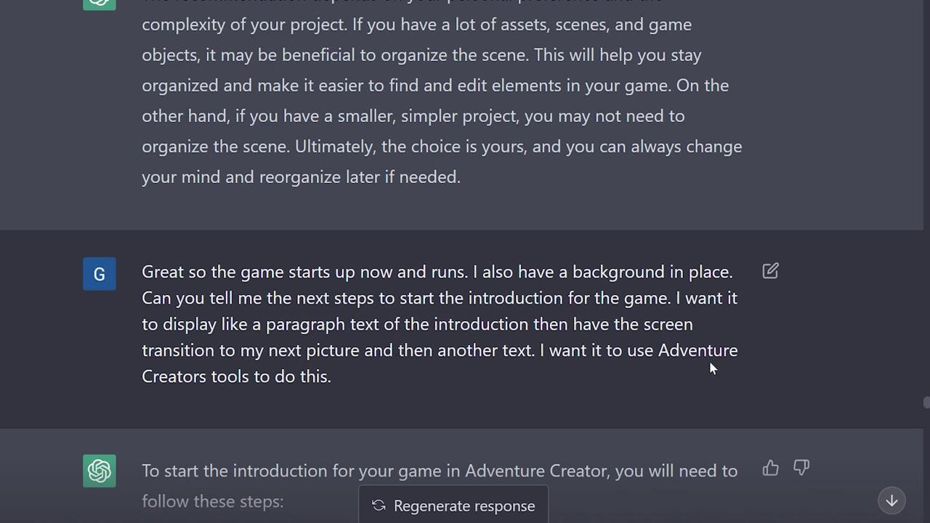
{"action": "scroll", "coordinate": [326, 384], "scroll_direction": "down", "scroll_amount": 5}
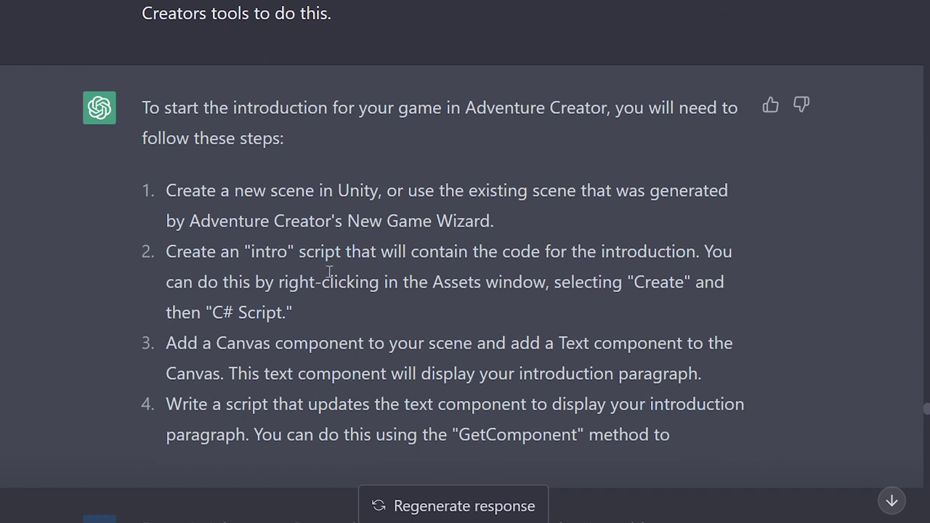
{"action": "left_click_drag", "start_coordinate": [527, 240], "coordinate": [300, 211]}
{"action": "left_click", "coordinate": [248, 209]}
{"action": "left_click_drag", "start_coordinate": [187, 218], "coordinate": [543, 236]}
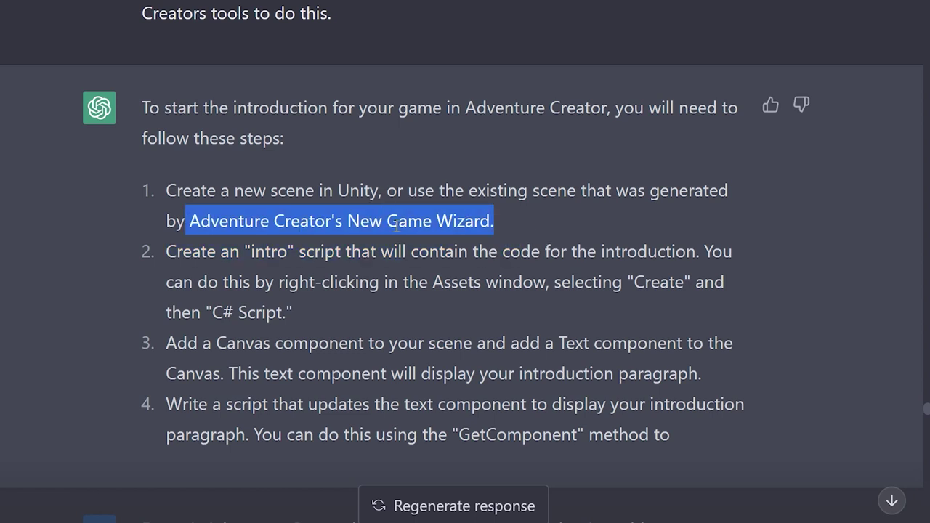
{"action": "left_click_drag", "start_coordinate": [197, 282], "coordinate": [362, 313]}
{"action": "double_click", "coordinate": [263, 310]}
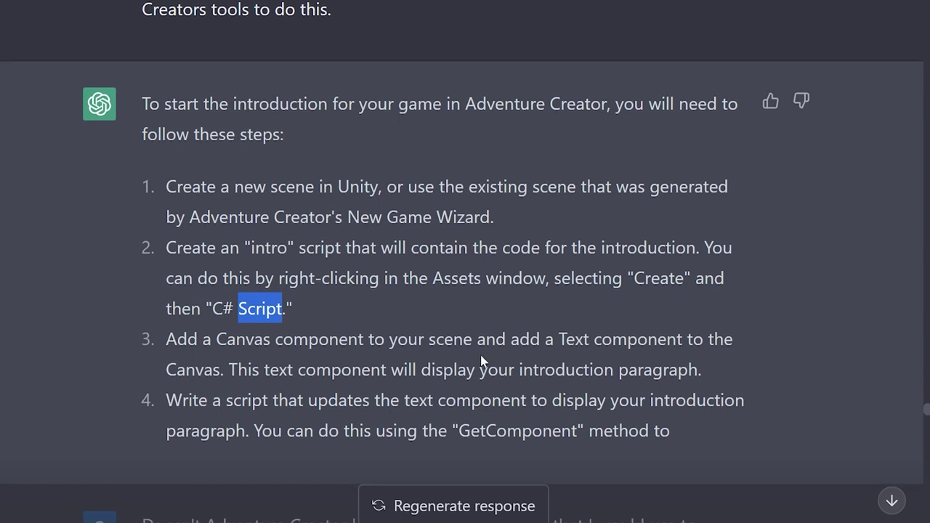
{"action": "scroll", "coordinate": [488, 365], "scroll_direction": "down", "scroll_amount": 2}
{"action": "left_click_drag", "start_coordinate": [228, 259], "coordinate": [575, 285]}
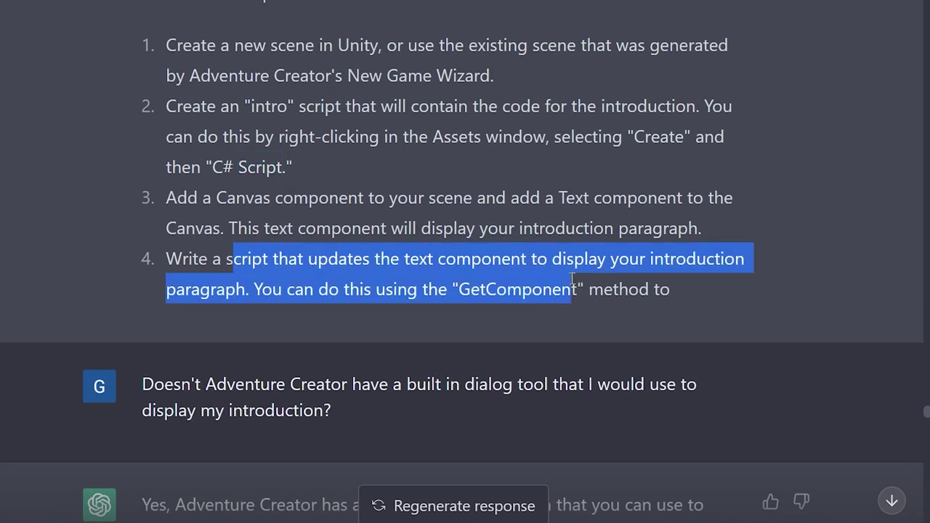
{"action": "left_click", "coordinate": [335, 294]}
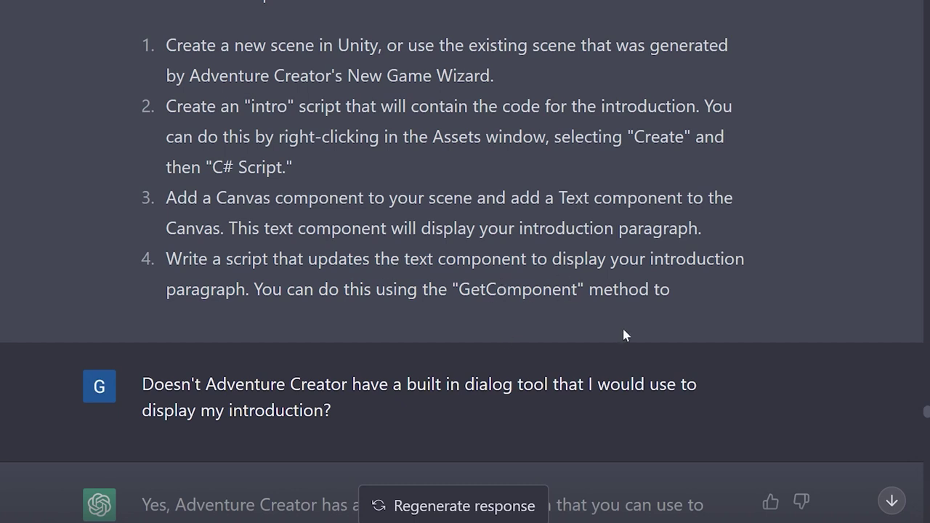
{"action": "left_click_drag", "start_coordinate": [695, 291], "coordinate": [192, 285]}
{"action": "left_click", "coordinate": [309, 266]}
Give the introduction-steps answer negative feedback: "ChatGPT should have known that Adventure Creator has a tool to create the introductions and dialog and cut scene.".
{"action": "scroll", "coordinate": [671, 140], "scroll_direction": "up", "scroll_amount": 5}
{"action": "left_click", "coordinate": [801, 178]}
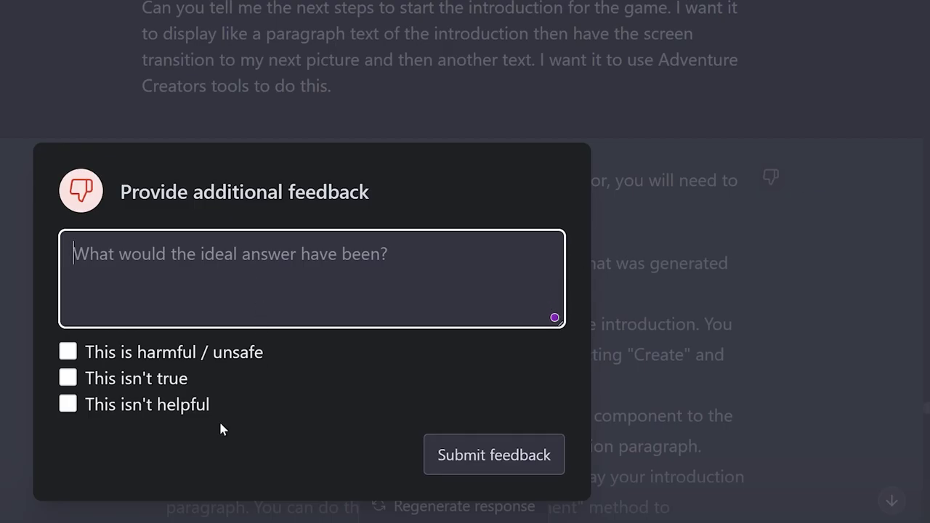
{"action": "type", "text": "ChatGPT "}
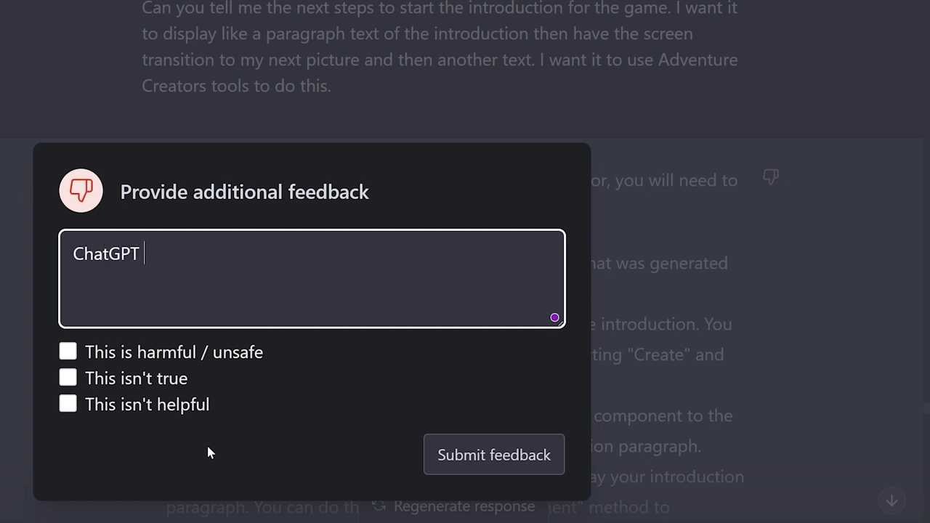
{"action": "type", "text": "should have kno"}
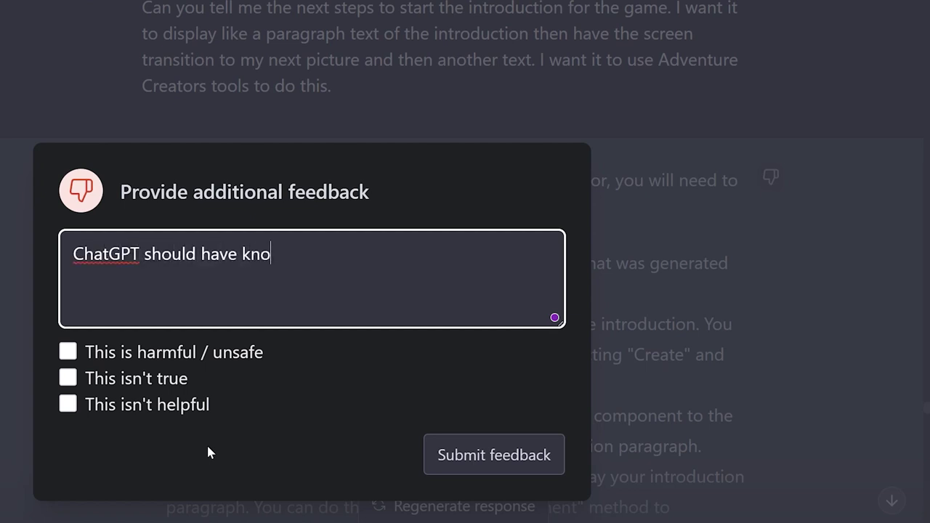
{"action": "type", "text": "wn that"}
{"action": "key", "text": "BackSpace"}
{"action": "type", "text": "at A"}
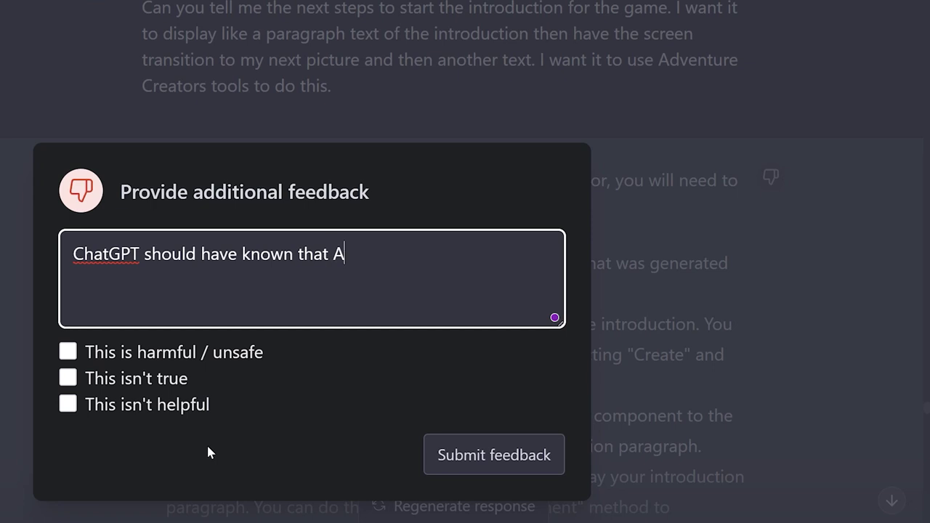
{"action": "type", "text": "dventure "}
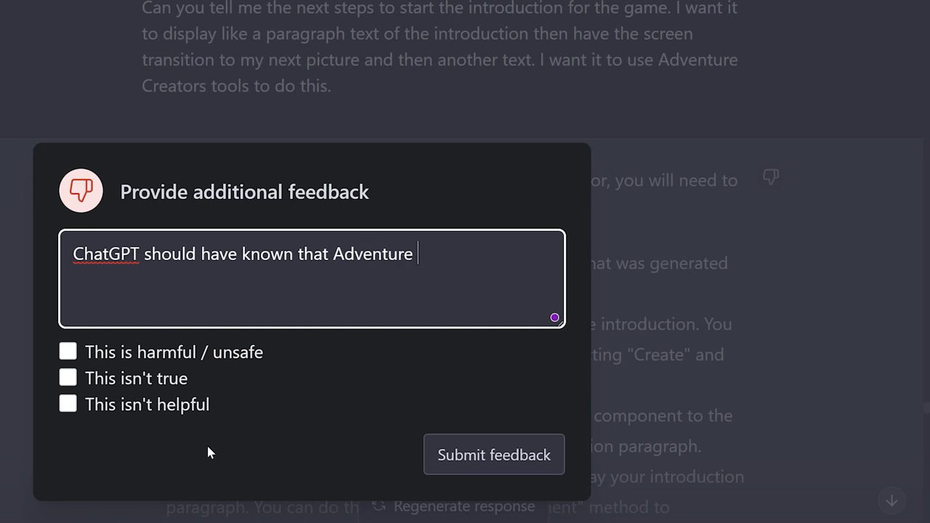
{"action": "type", "text": "Creator has a"}
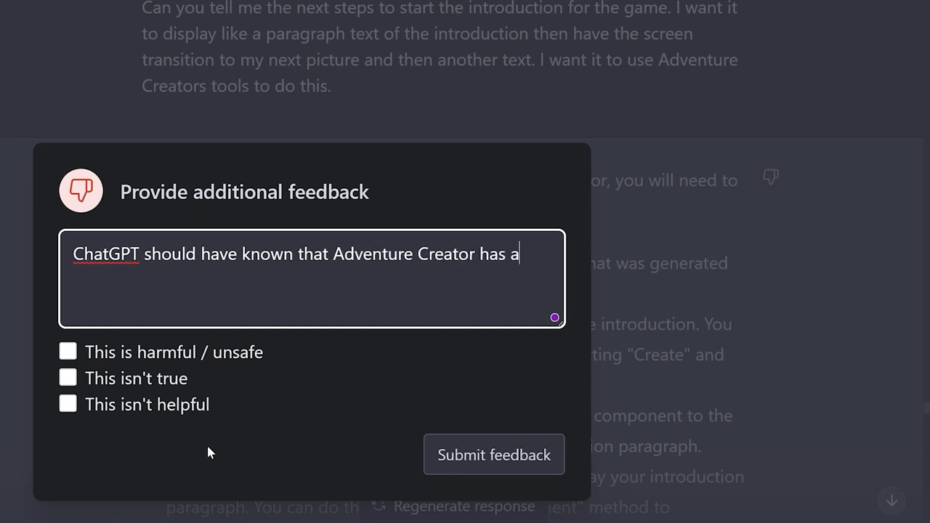
{"action": "type", "text": " tool to create"}
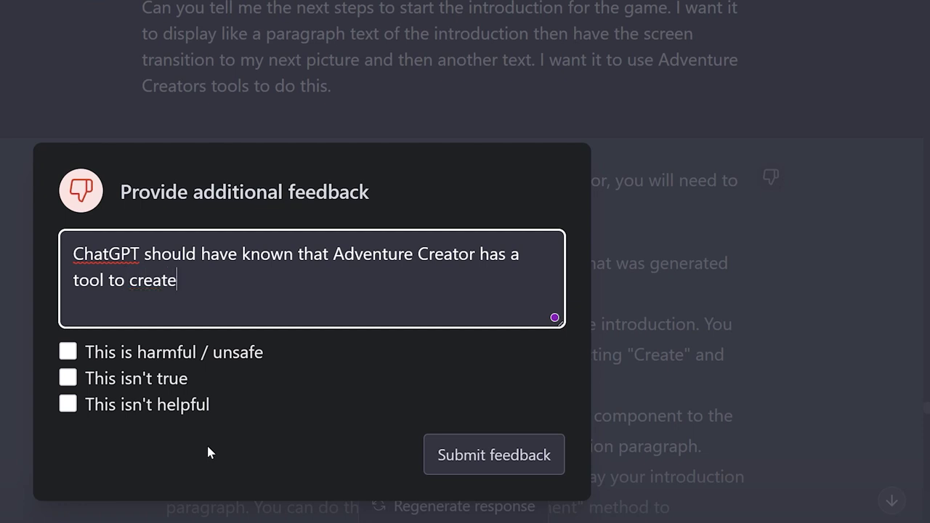
{"action": "type", "text": " the introductions an"}
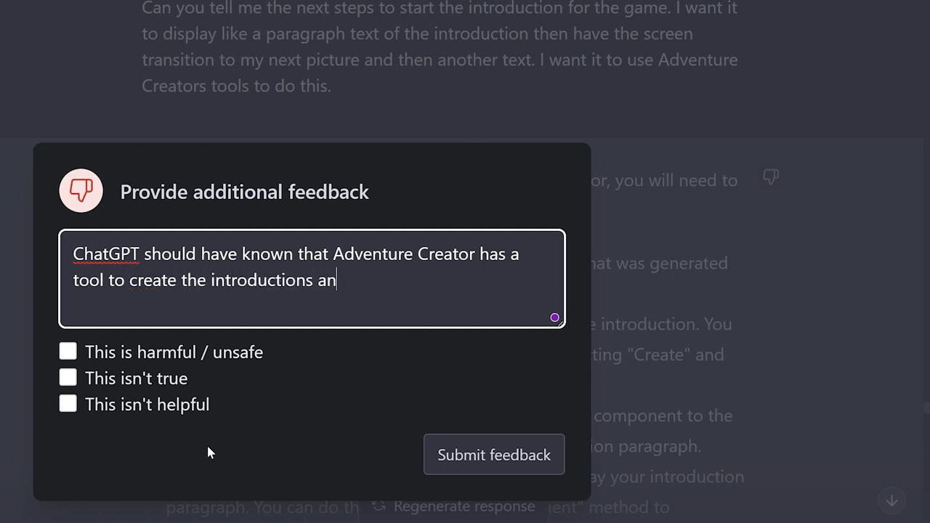
{"action": "type", "text": "d dialo"}
{"action": "key", "text": "BackSpace"}
{"action": "type", "text": "lo"}
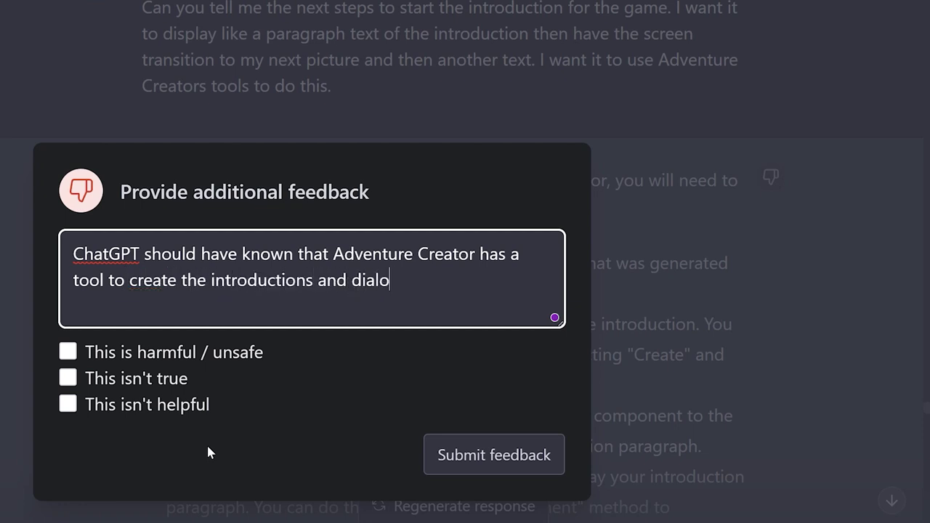
{"action": "type", "text": "g and c"}
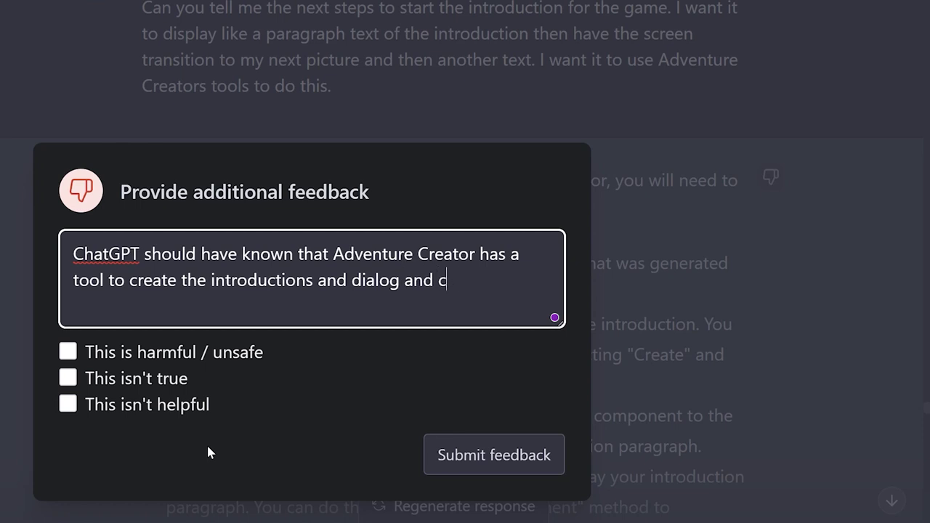
{"action": "type", "text": "ut scene."}
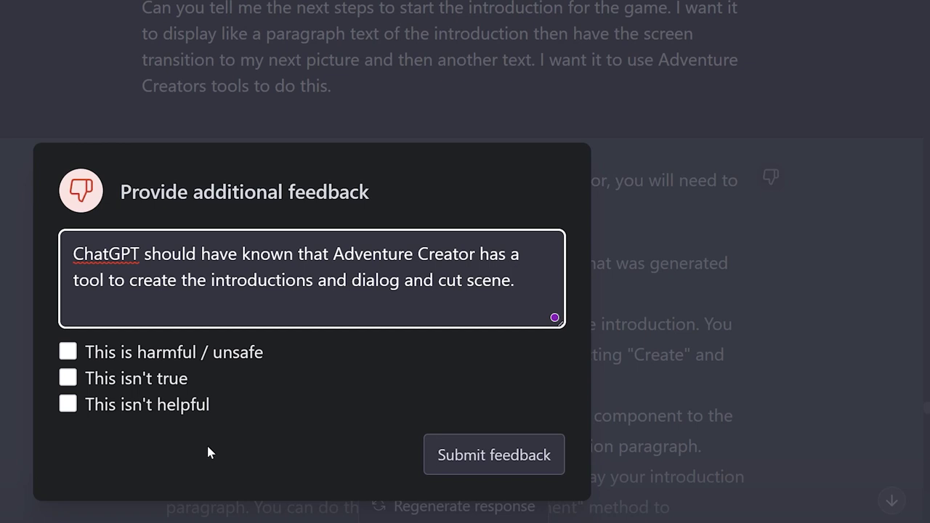
Flag the answer as "This isn't helpful", add "Instead it recommend writing a script." to the comment, and submit the feedback.
{"action": "left_click", "coordinate": [66, 407]}
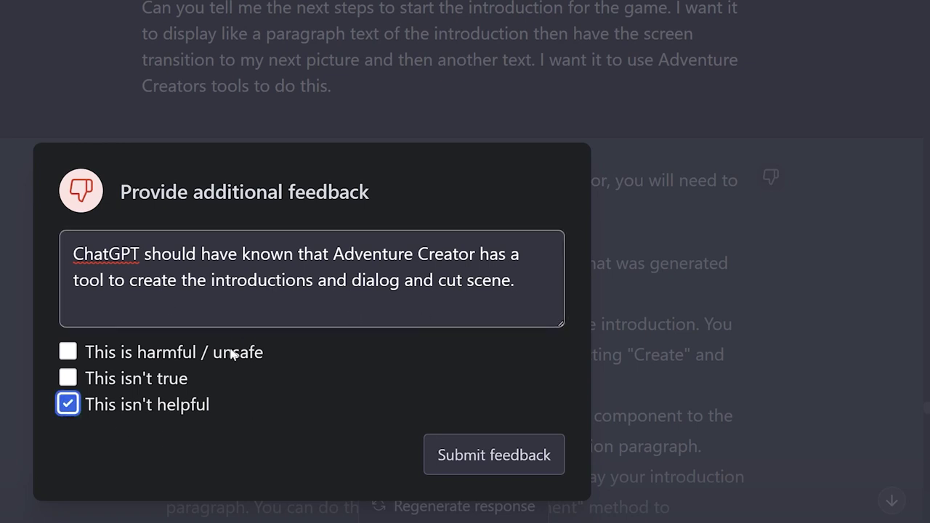
{"action": "left_click", "coordinate": [528, 275]}
{"action": "type", "text": "Int"}
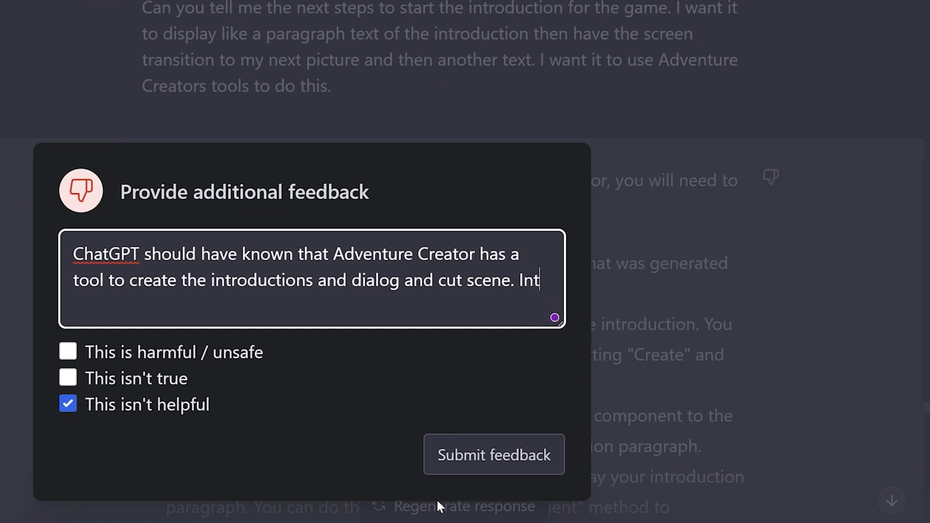
{"action": "key", "text": "BackSpace"}
{"action": "type", "text": "stead it had"}
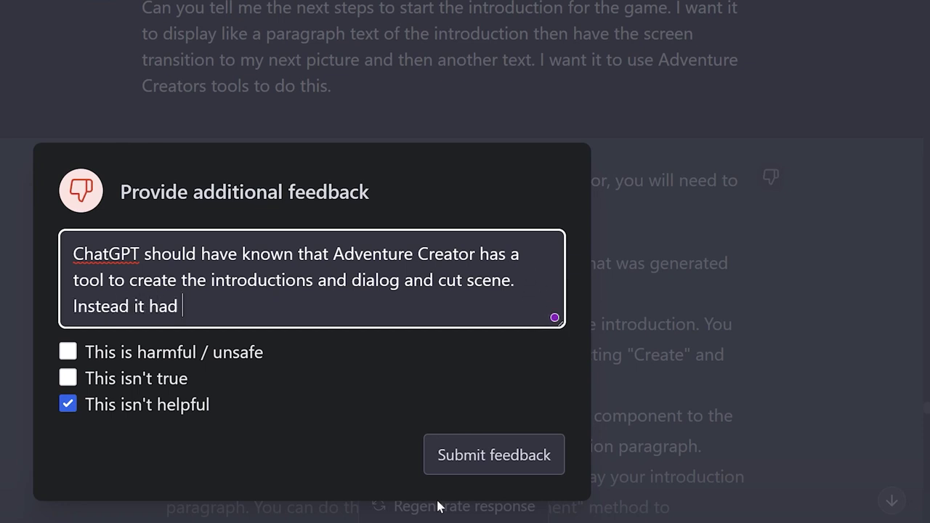
{"action": "key", "text": "BackSpace"}
{"action": "key", "text": "BackSpace"}
{"action": "key", "text": "BackSpace"}
{"action": "type", "text": "recom"}
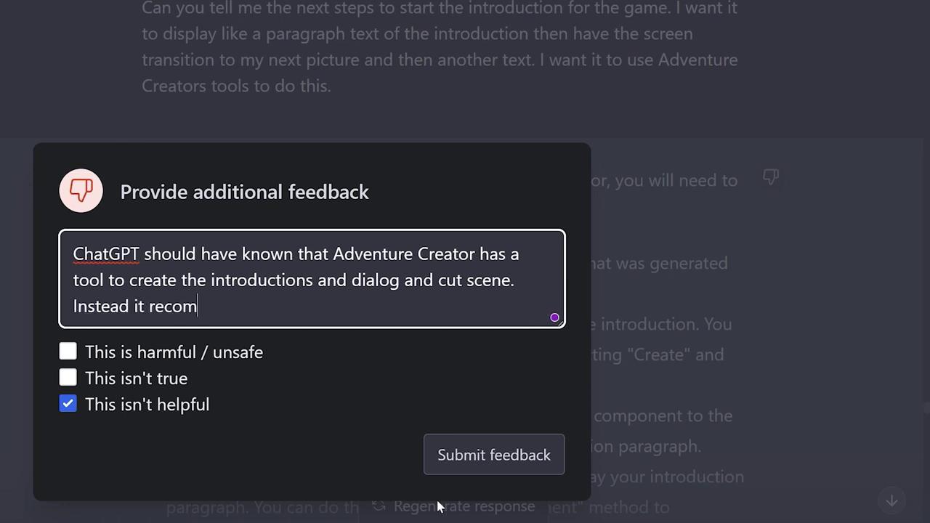
{"action": "type", "text": "mend writing a "}
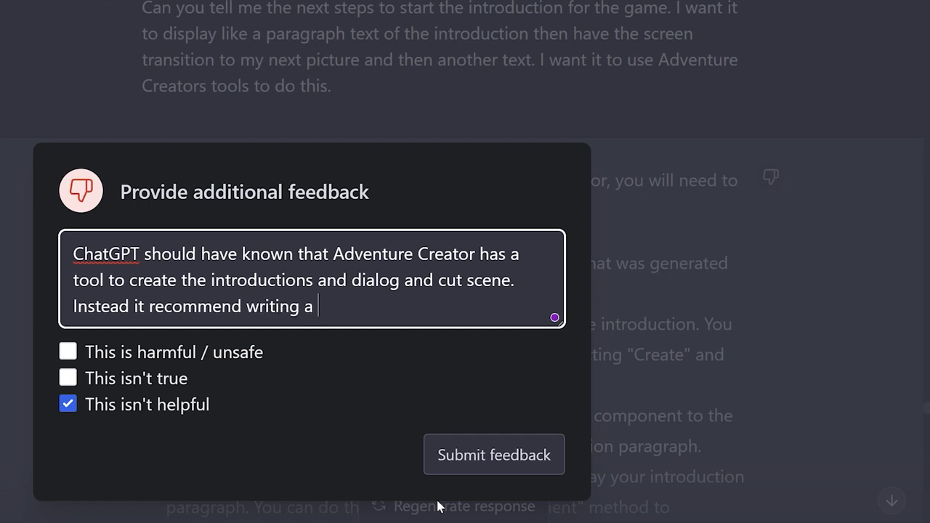
{"action": "type", "text": "script."}
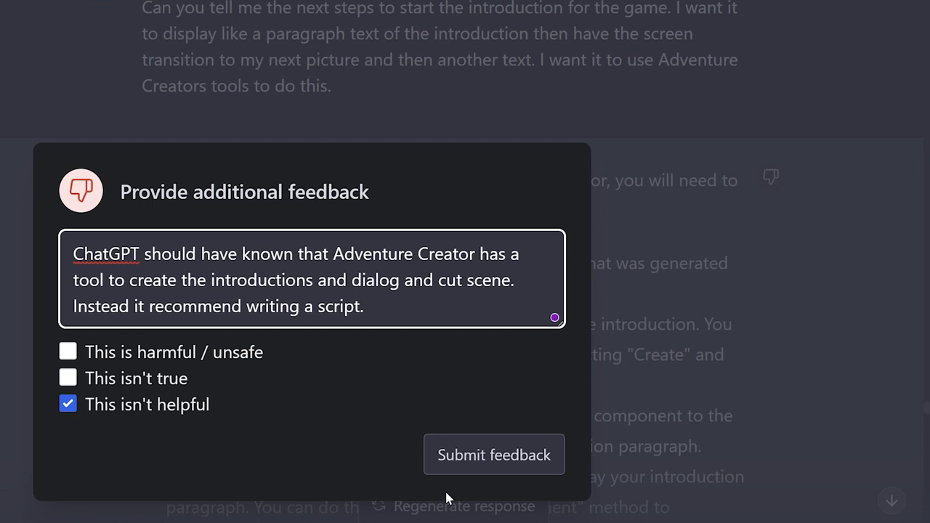
{"action": "left_click", "coordinate": [508, 458]}
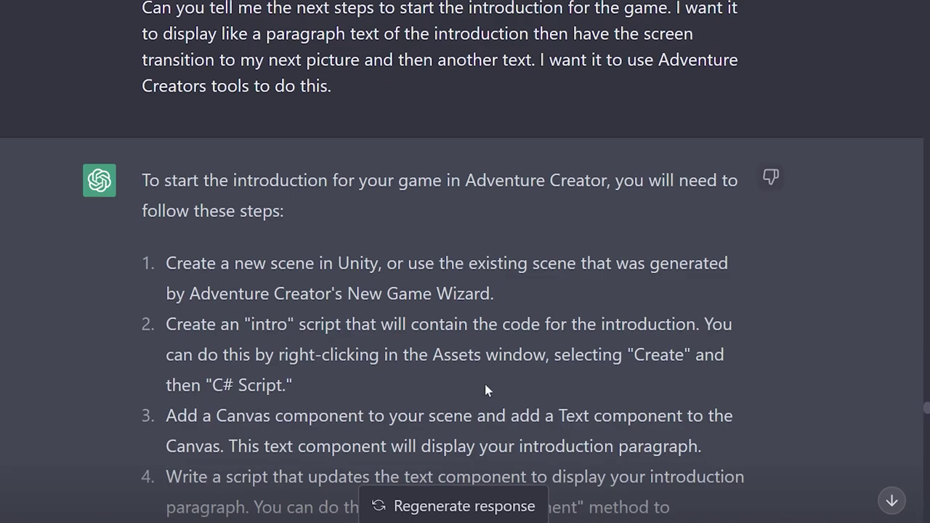
Review the script-based introduction steps and read ChatGPT's answer about Adventure Creator's built-in dialog tool for displaying the introduction.
{"action": "scroll", "coordinate": [472, 379], "scroll_direction": "down", "scroll_amount": 2}
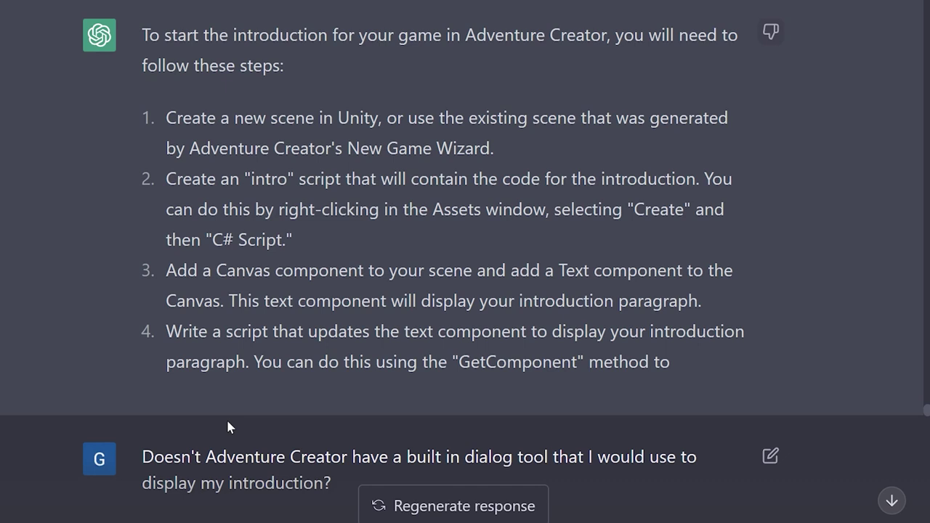
{"action": "left_click_drag", "start_coordinate": [150, 115], "coordinate": [413, 363]}
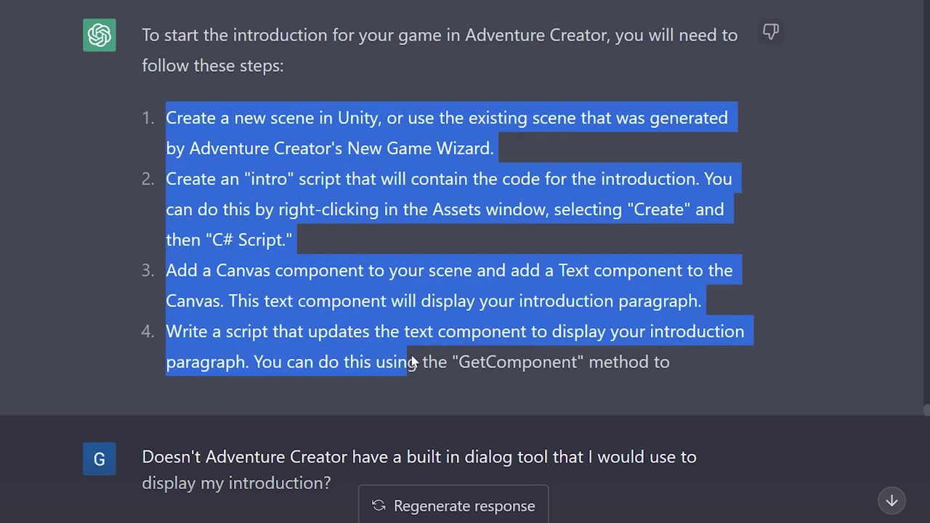
{"action": "left_click", "coordinate": [328, 210]}
{"action": "scroll", "coordinate": [313, 193], "scroll_direction": "down", "scroll_amount": 2}
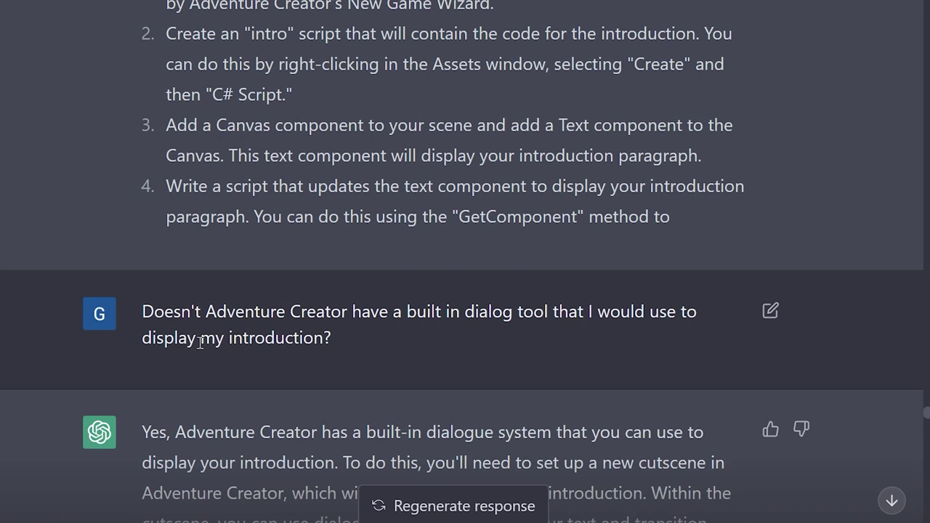
{"action": "scroll", "coordinate": [378, 342], "scroll_direction": "down", "scroll_amount": 3}
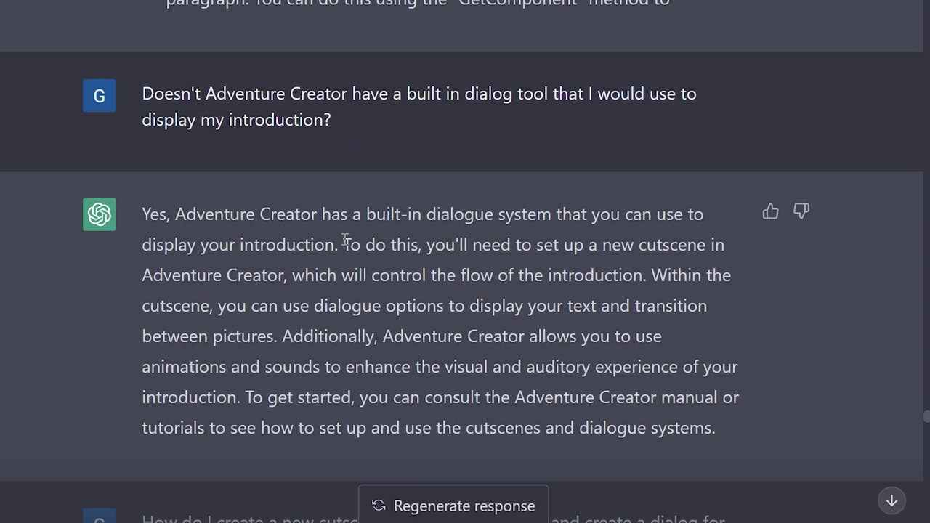
{"action": "left_click_drag", "start_coordinate": [344, 241], "coordinate": [473, 272]}
{"action": "left_click", "coordinate": [471, 272]}
{"action": "scroll", "coordinate": [270, 340], "scroll_direction": "down", "scroll_amount": 2}
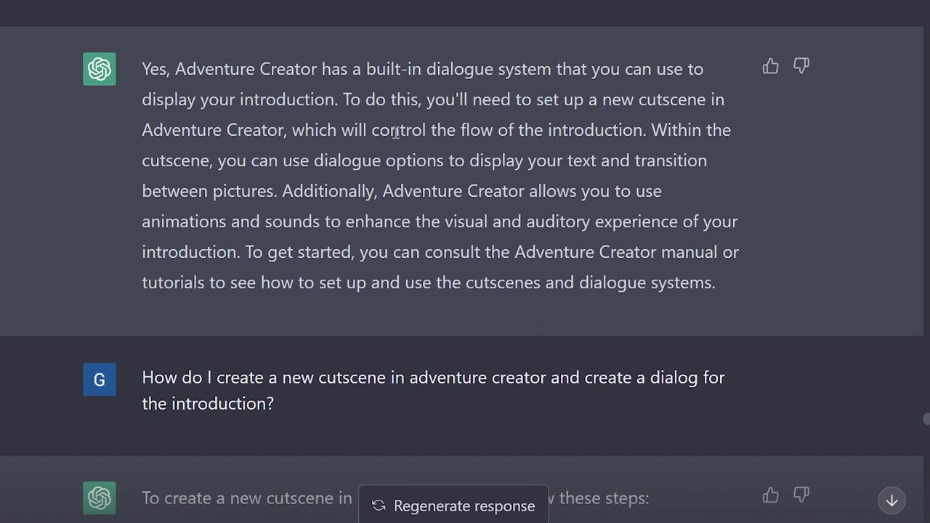
{"action": "scroll", "coordinate": [333, 177], "scroll_direction": "up", "scroll_amount": 2}
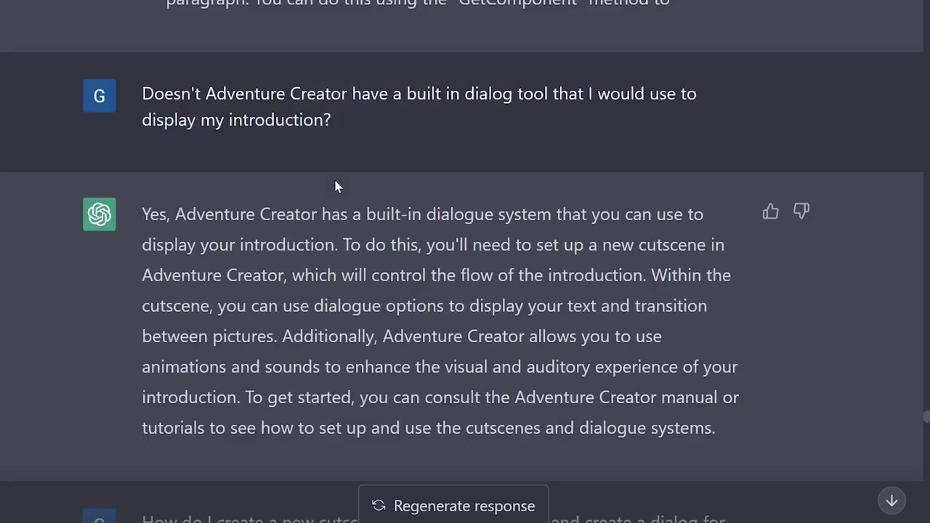
Read ChatGPT's answer on Adventure Creator's built-in dialogue system and the question about creating a cutscene with introduction dialog.
{"action": "left_click_drag", "start_coordinate": [358, 125], "coordinate": [158, 93]}
{"action": "left_click", "coordinate": [294, 123]}
{"action": "scroll", "coordinate": [376, 315], "scroll_direction": "down", "scroll_amount": 3}
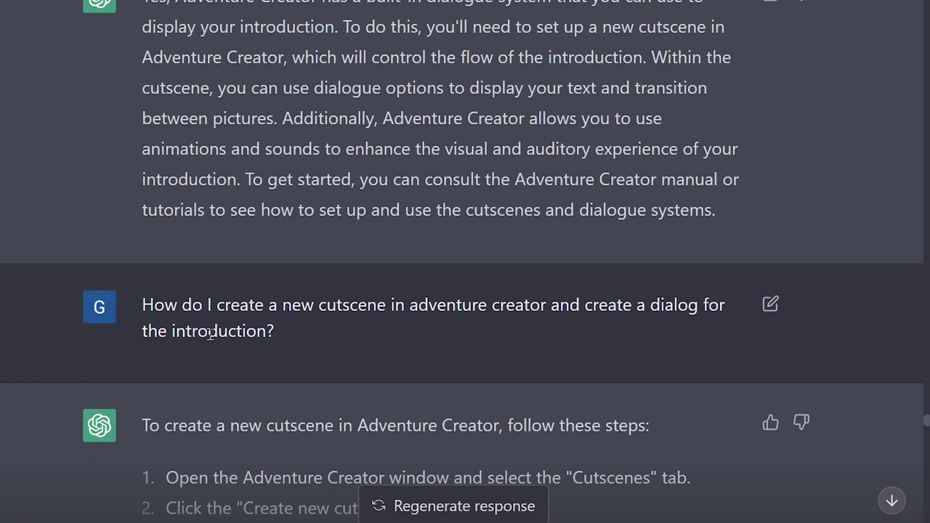
{"action": "scroll", "coordinate": [340, 369], "scroll_direction": "down", "scroll_amount": 6}
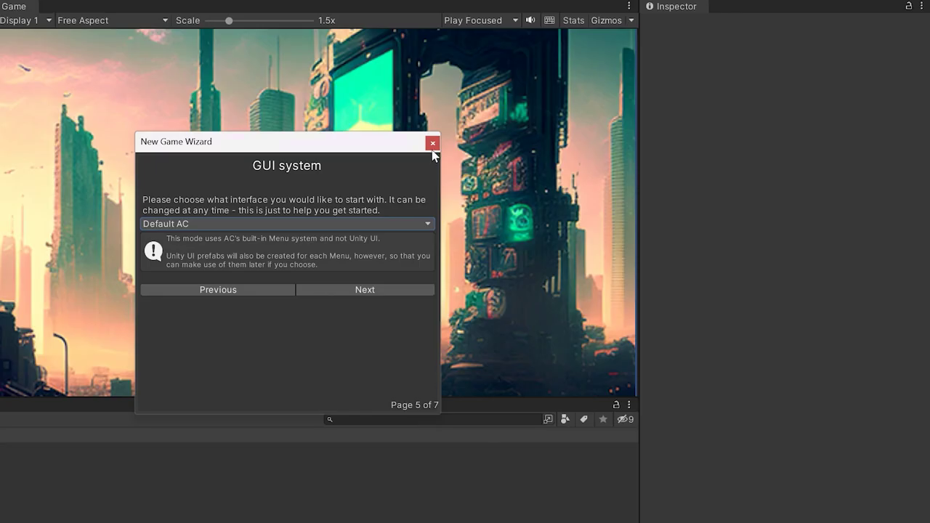
Switch to Unity, close the New Game Wizard, and open Adventure Creator's Game Editor.
{"action": "left_click", "coordinate": [432, 145]}
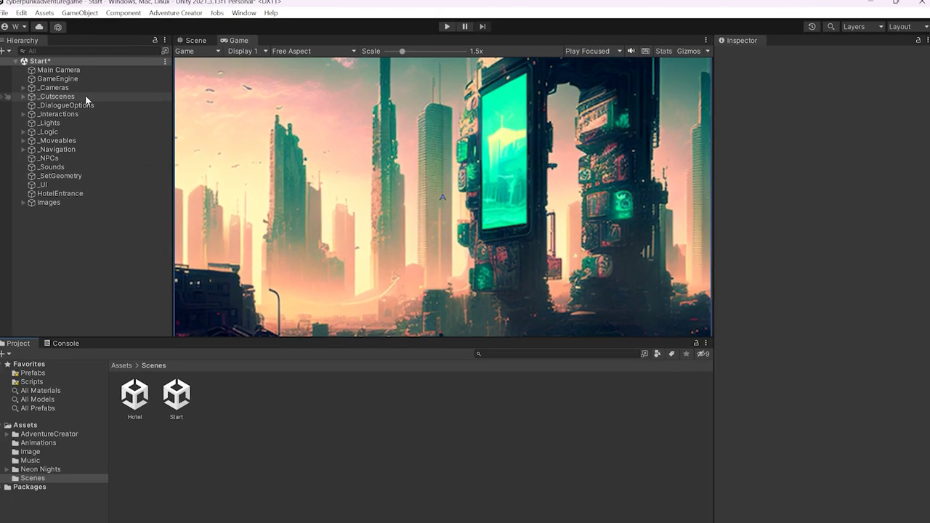
{"action": "left_click", "coordinate": [167, 15]}
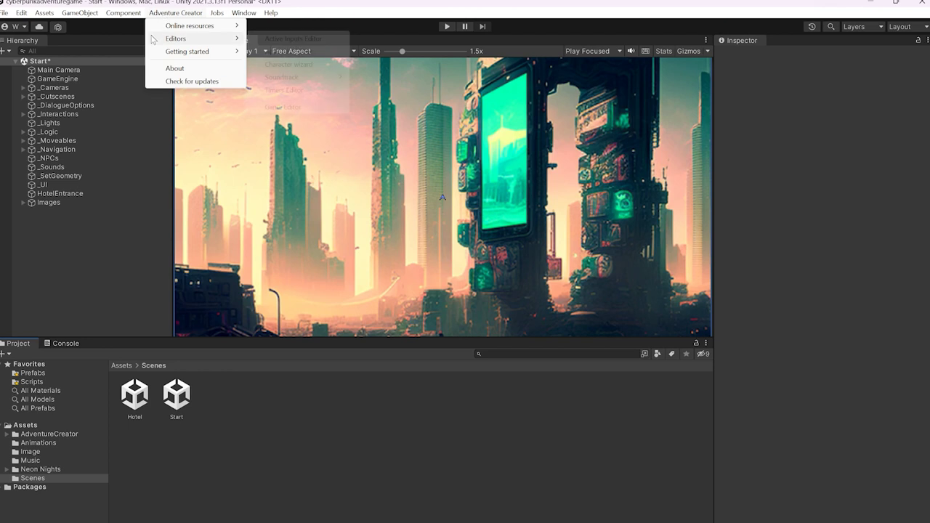
{"action": "mouse_move", "coordinate": [177, 40]}
{"action": "left_click", "coordinate": [280, 106]}
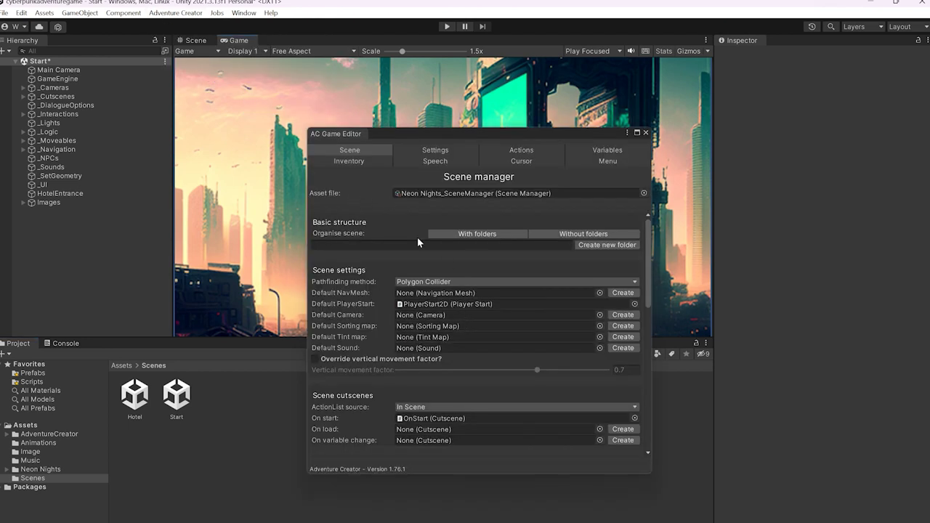
Open the OnStart cutscene assigned to the Start scene in the Scene manager for inspection, and close the Game Editor.
{"action": "left_click", "coordinate": [446, 152]}
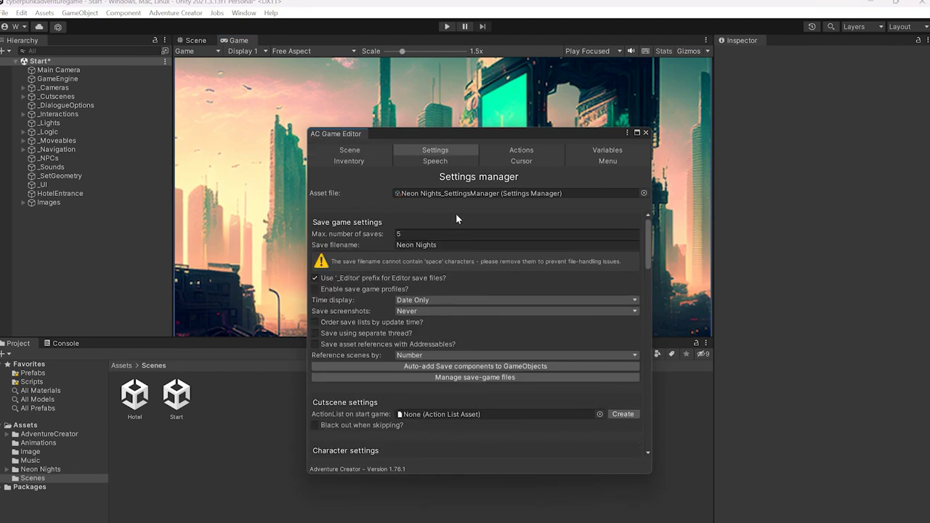
{"action": "scroll", "coordinate": [456, 218], "scroll_direction": "down", "scroll_amount": 10}
{"action": "left_click", "coordinate": [349, 149]}
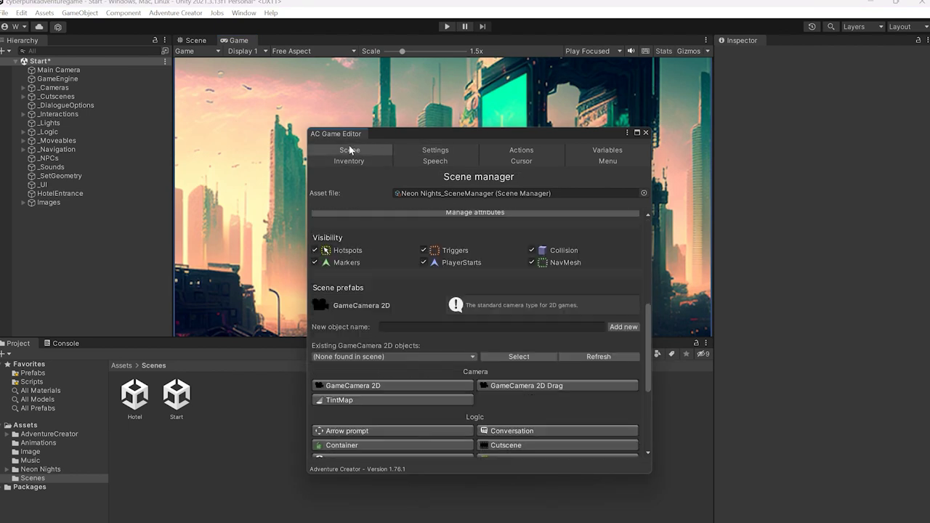
{"action": "scroll", "coordinate": [451, 240], "scroll_direction": "up", "scroll_amount": 6}
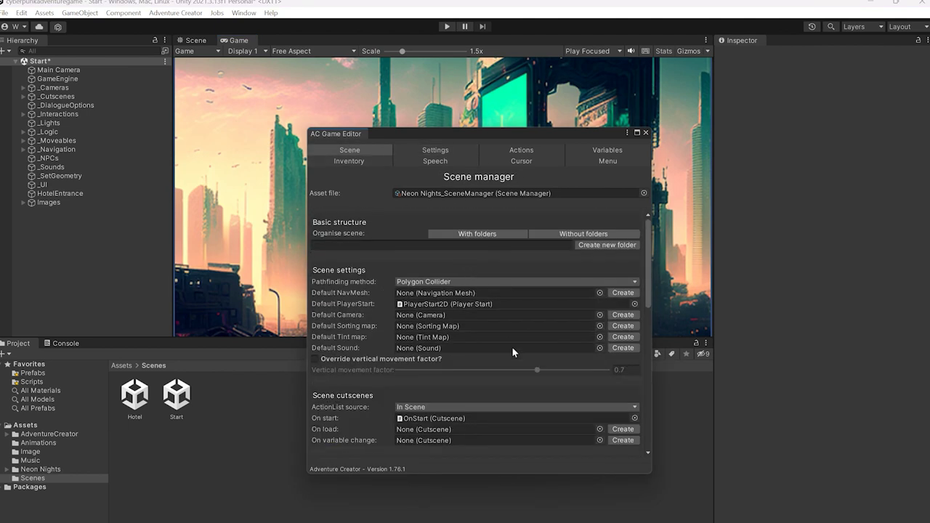
{"action": "scroll", "coordinate": [502, 357], "scroll_direction": "down", "scroll_amount": 3}
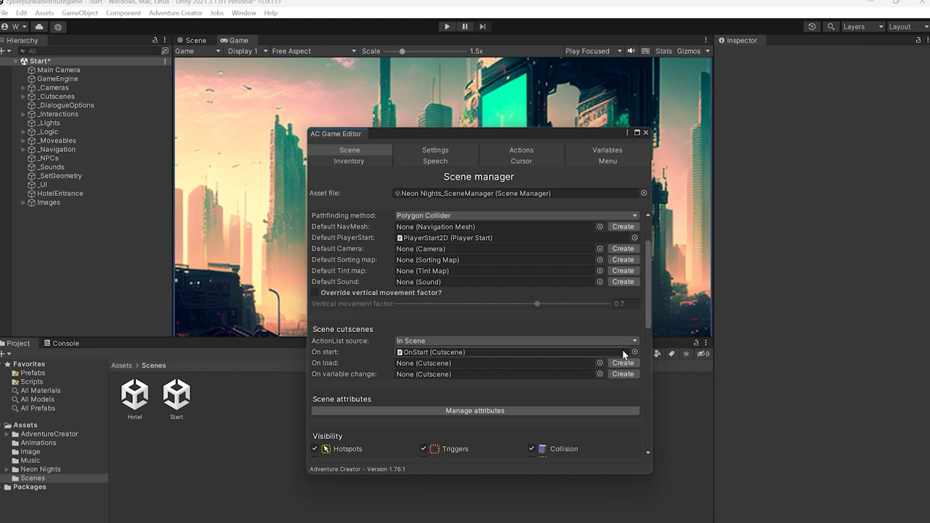
{"action": "double_click", "coordinate": [447, 354]}
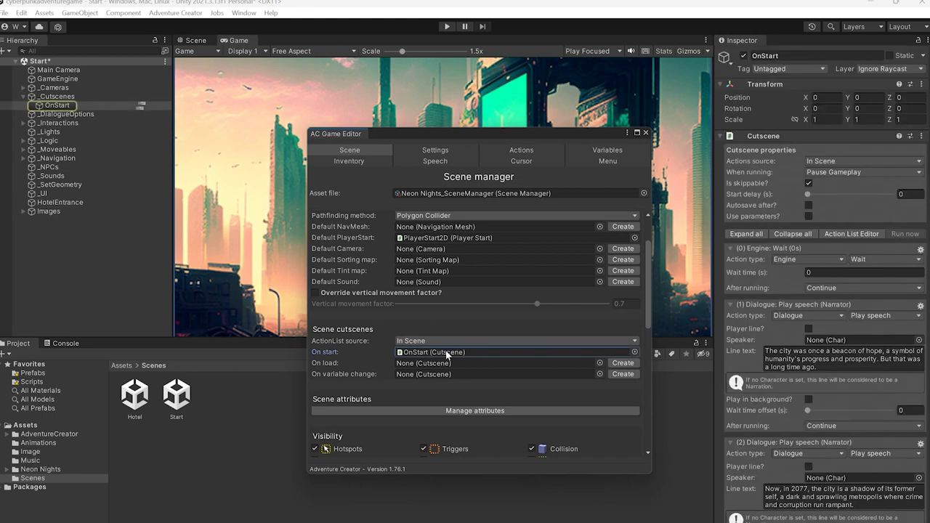
{"action": "left_click", "coordinate": [644, 133]}
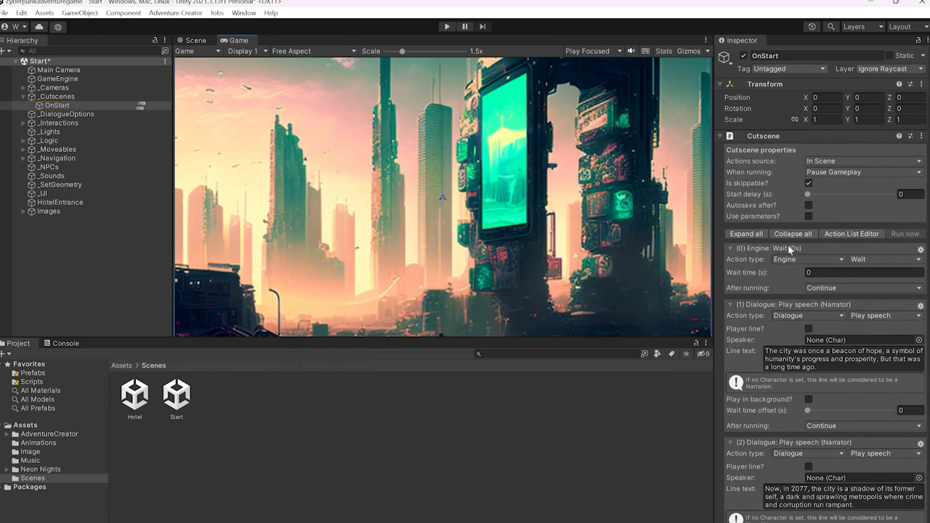
Review the OnStart cutscene's initial wait and its first two narrator speech lines about the city.
{"action": "scroll", "coordinate": [821, 290], "scroll_direction": "down", "scroll_amount": 2}
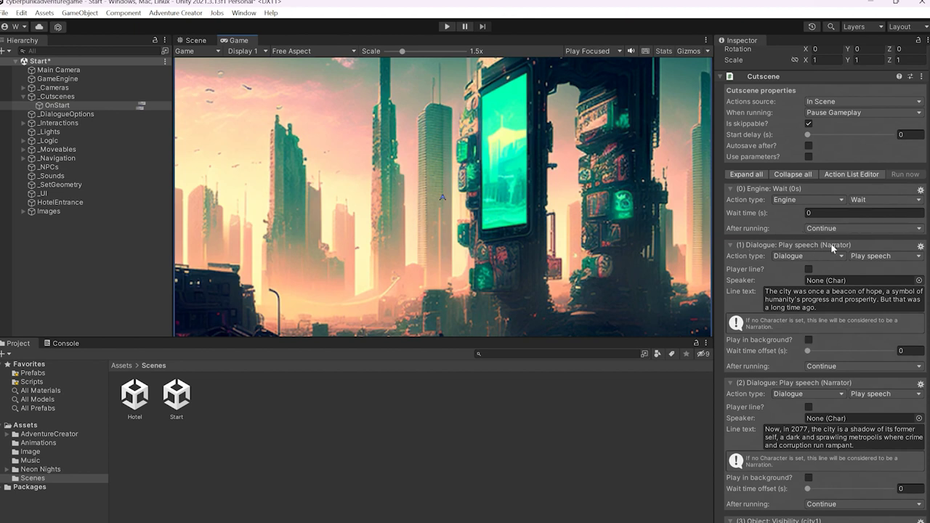
{"action": "left_click", "coordinate": [819, 308]}
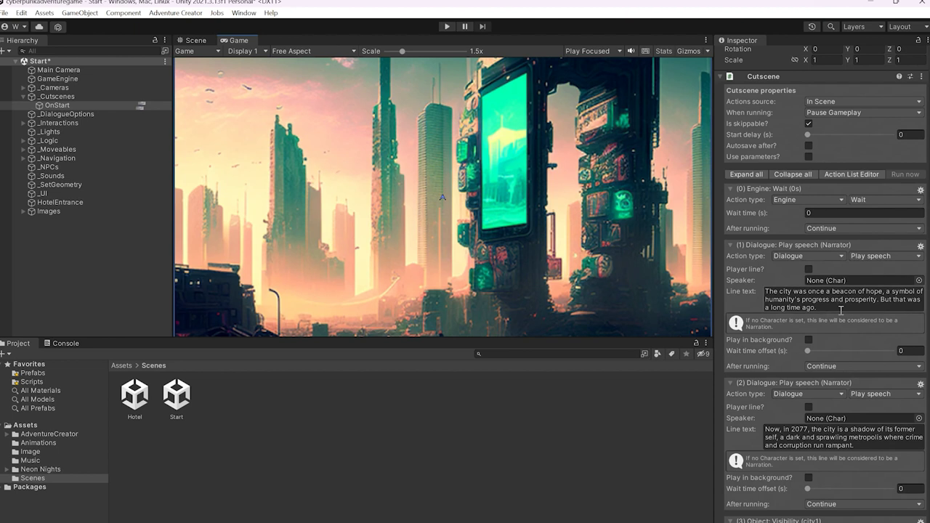
{"action": "left_click_drag", "start_coordinate": [808, 308], "coordinate": [761, 293]}
{"action": "left_click", "coordinate": [826, 307]}
{"action": "scroll", "coordinate": [843, 342], "scroll_direction": "down", "scroll_amount": 3}
{"action": "left_click_drag", "start_coordinate": [872, 385], "coordinate": [745, 368]}
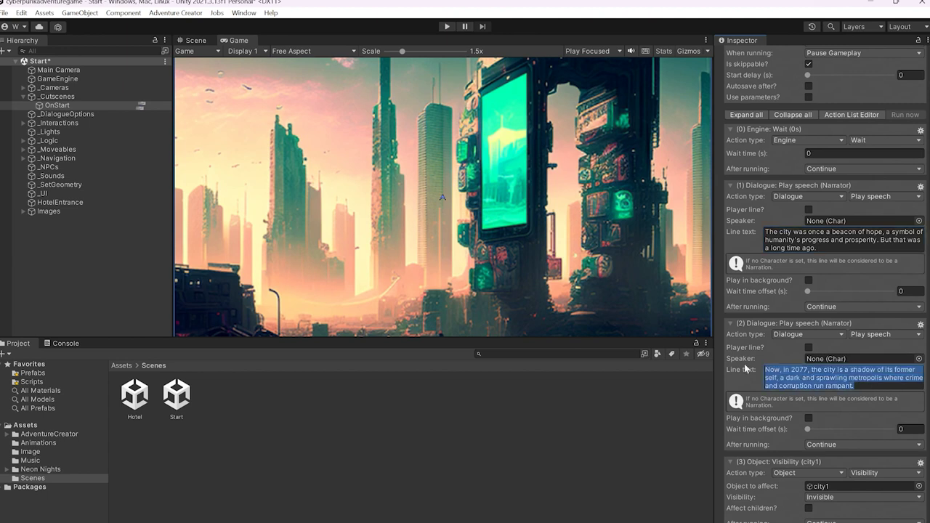
Examine how the OnStart cutscene alternates narrator lines with visibility actions that swap the city1 and city2 images.
{"action": "scroll", "coordinate": [790, 315], "scroll_direction": "down", "scroll_amount": 3}
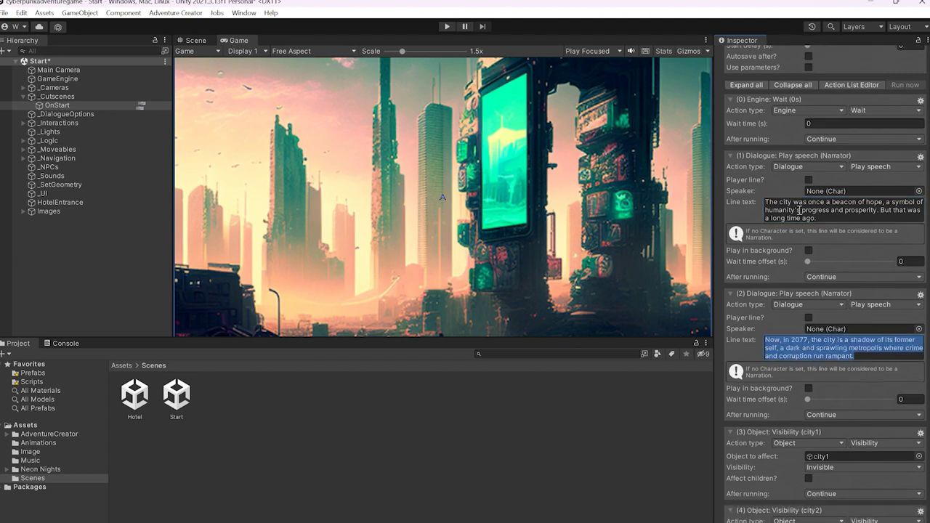
{"action": "scroll", "coordinate": [799, 268], "scroll_direction": "down", "scroll_amount": 3}
{"action": "scroll", "coordinate": [804, 291], "scroll_direction": "up", "scroll_amount": 2}
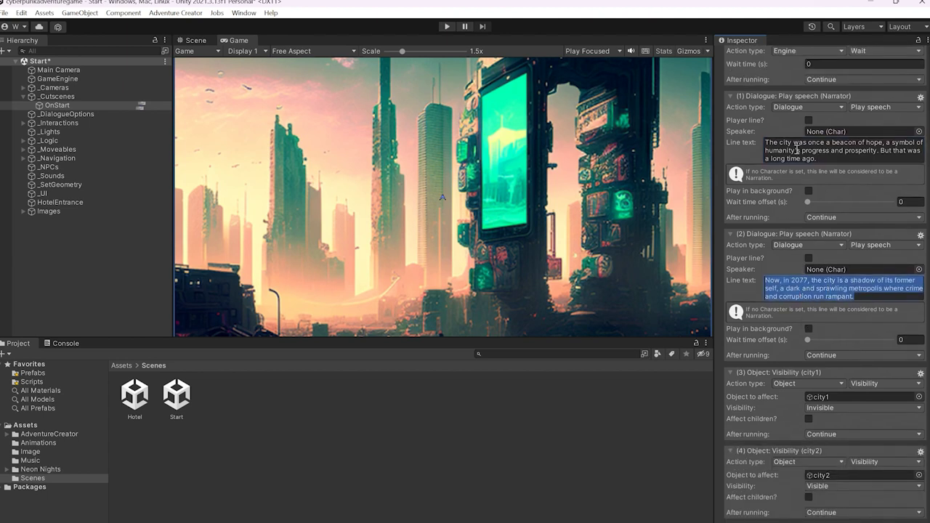
{"action": "left_click", "coordinate": [797, 146]}
{"action": "left_click", "coordinate": [822, 281]}
{"action": "scroll", "coordinate": [822, 275], "scroll_direction": "up", "scroll_amount": 8}
{"action": "scroll", "coordinate": [817, 270], "scroll_direction": "down", "scroll_amount": 4}
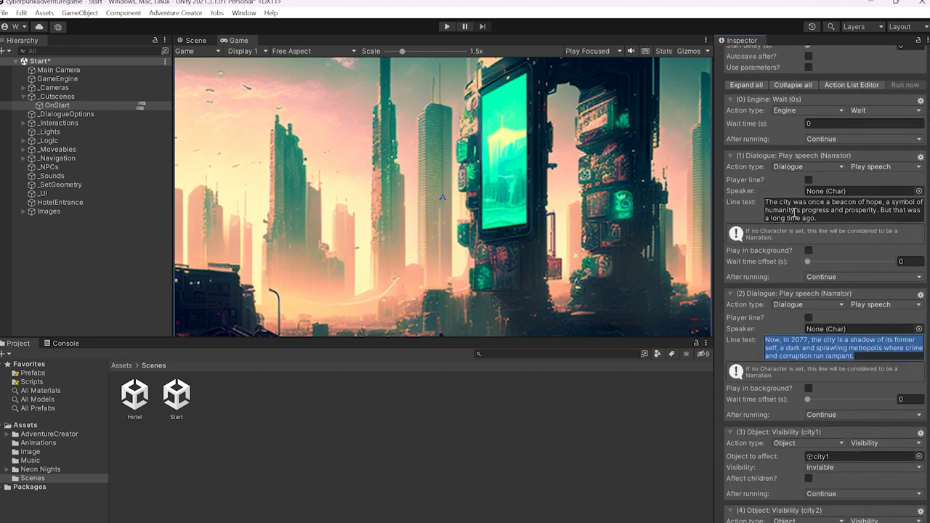
{"action": "scroll", "coordinate": [803, 232], "scroll_direction": "down", "scroll_amount": 12}
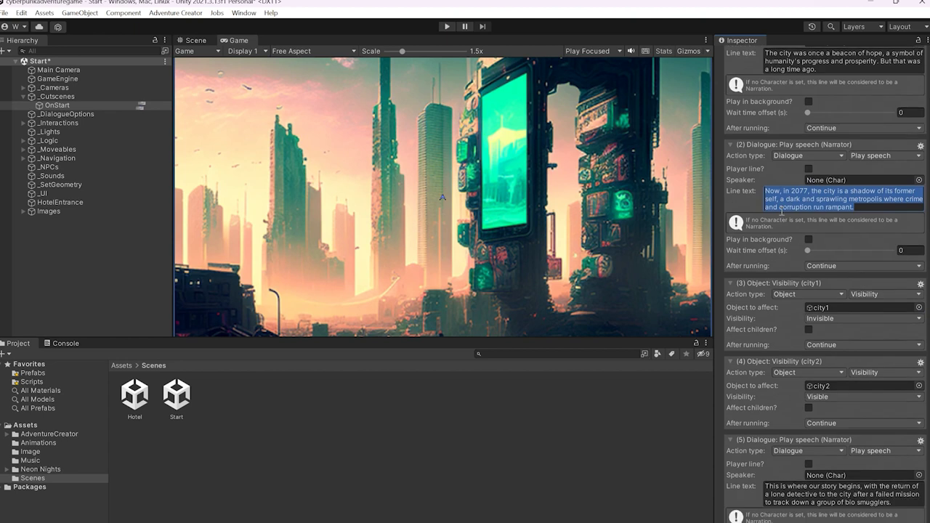
{"action": "scroll", "coordinate": [808, 247], "scroll_direction": "down", "scroll_amount": 15}
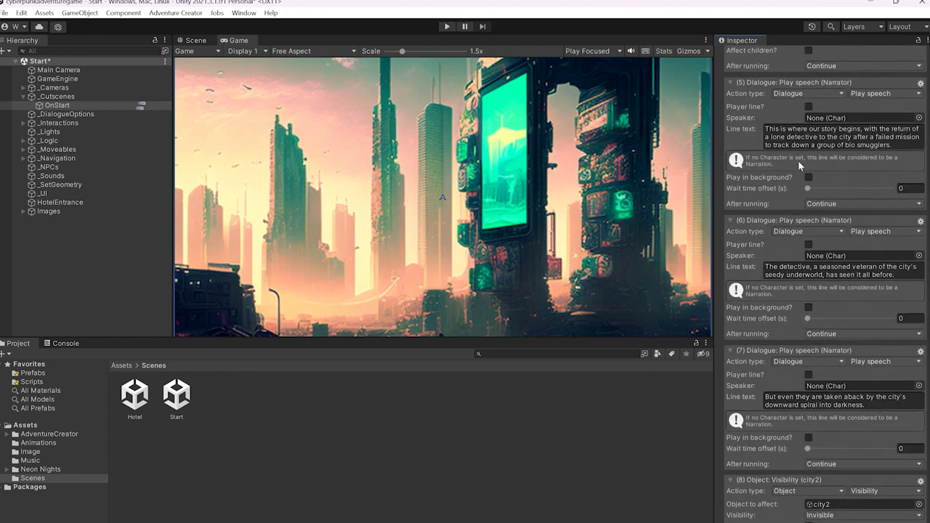
Play the Start scene to preview the introduction's narration and image changes, and stop playback.
{"action": "scroll", "coordinate": [796, 218], "scroll_direction": "up", "scroll_amount": 16}
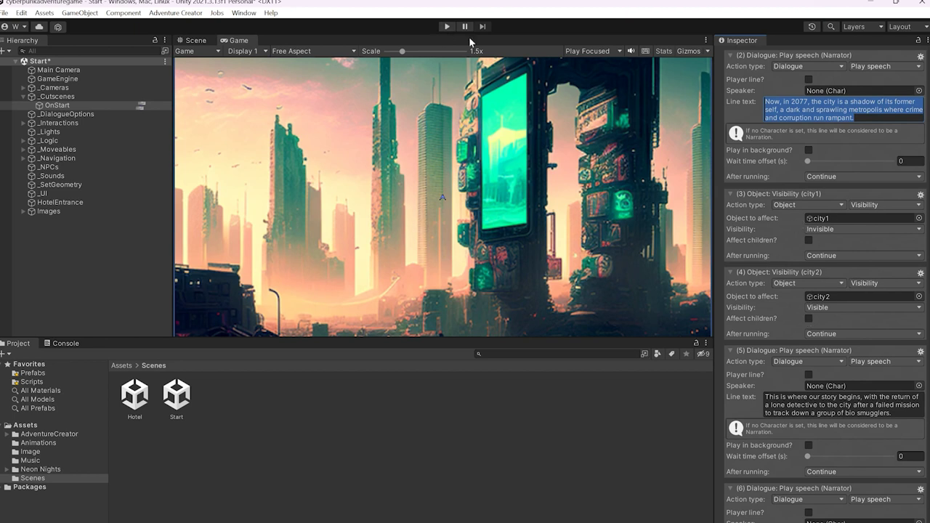
{"action": "left_click", "coordinate": [447, 27]}
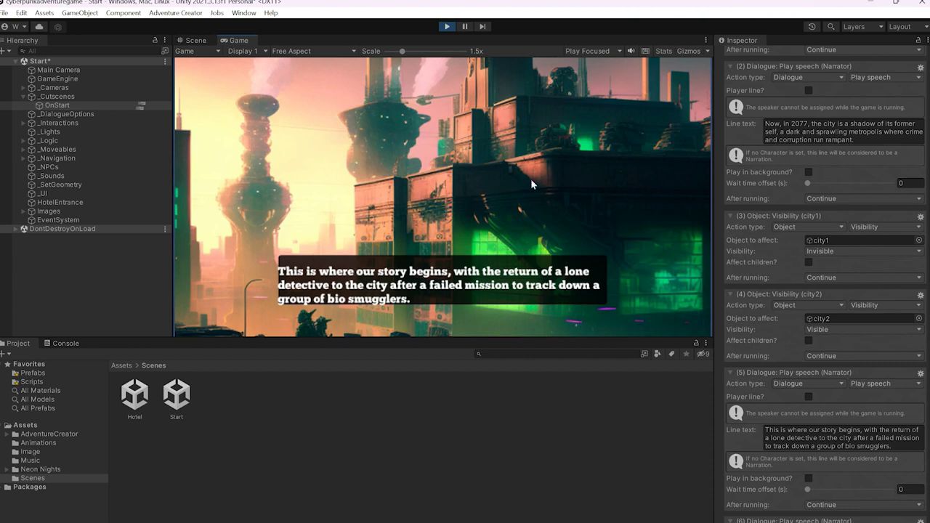
{"action": "left_click", "coordinate": [447, 27]}
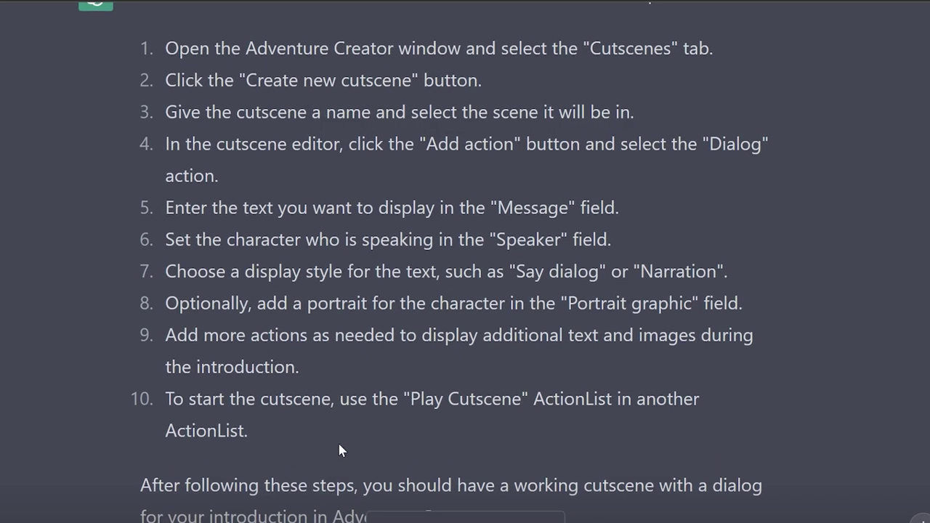
In ChatGPT, read the cutscene steps and the answers about changing the background image, finding the Change Scene action, and its scene setting.
{"action": "scroll", "coordinate": [337, 441], "scroll_direction": "down", "scroll_amount": 10}
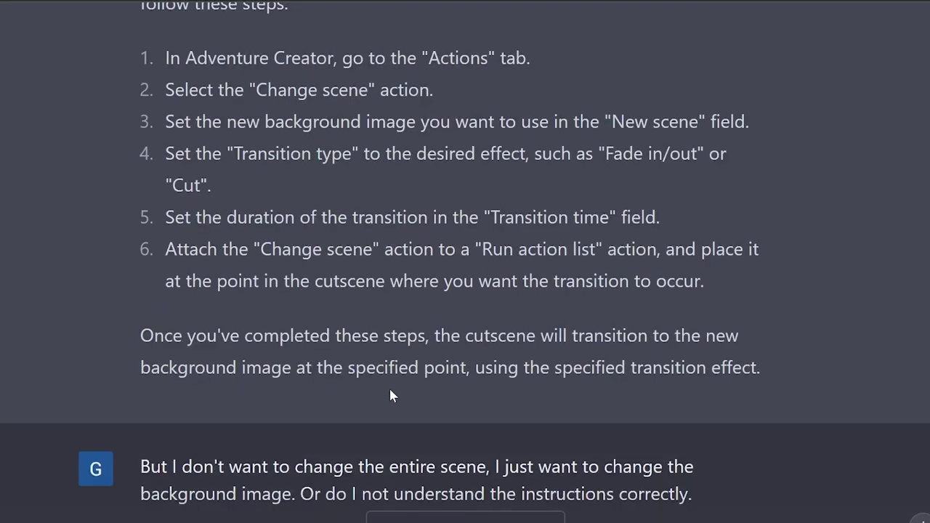
{"action": "scroll", "coordinate": [390, 396], "scroll_direction": "down", "scroll_amount": 4}
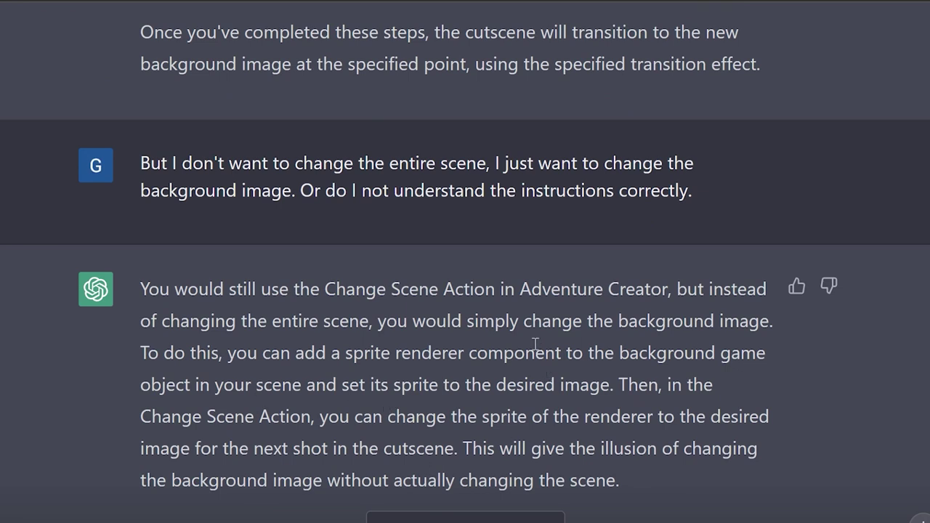
{"action": "scroll", "coordinate": [436, 321], "scroll_direction": "down", "scroll_amount": 2}
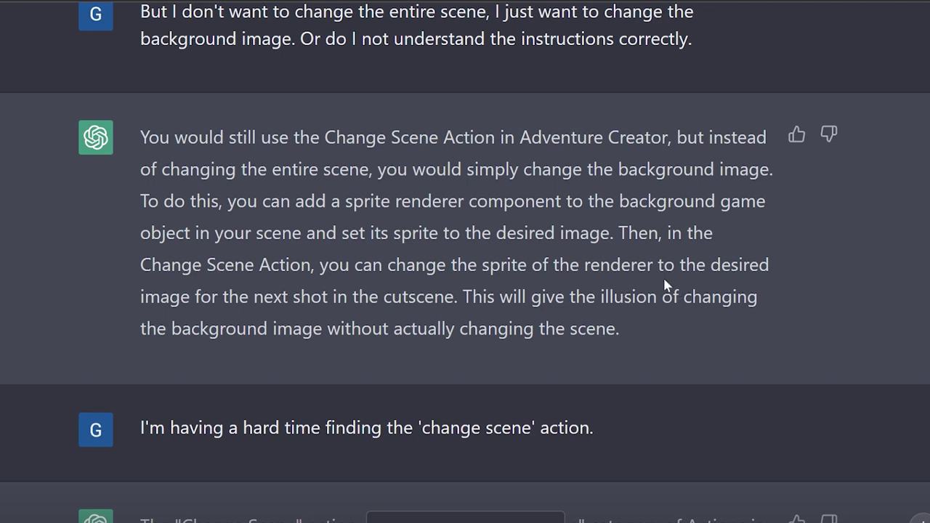
{"action": "scroll", "coordinate": [664, 279], "scroll_direction": "down", "scroll_amount": 2}
{"action": "scroll", "coordinate": [662, 275], "scroll_direction": "down", "scroll_amount": 2}
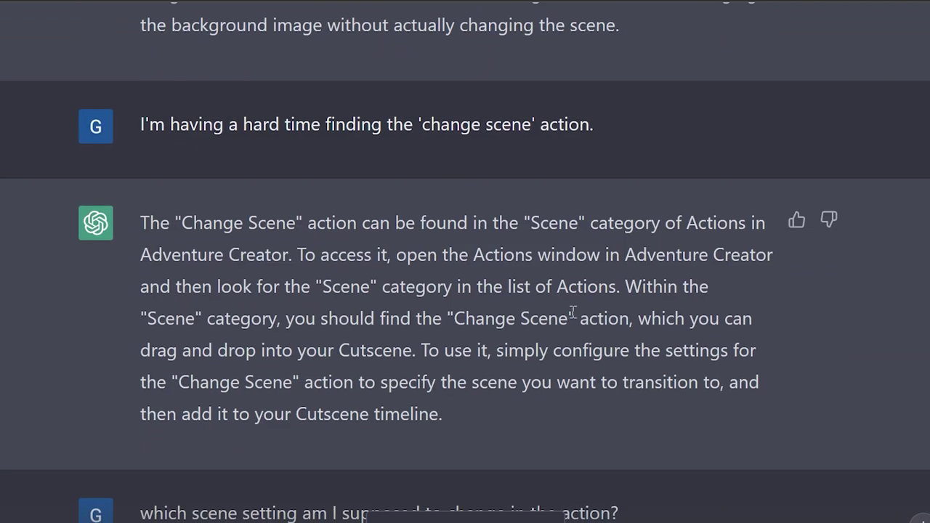
{"action": "scroll", "coordinate": [417, 263], "scroll_direction": "down", "scroll_amount": 1}
{"action": "scroll", "coordinate": [418, 263], "scroll_direction": "down", "scroll_amount": 2}
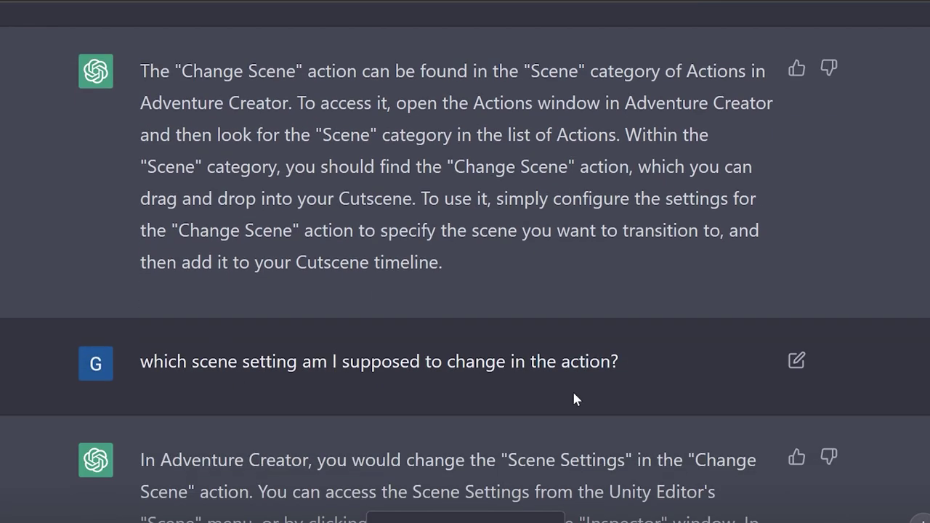
{"action": "scroll", "coordinate": [574, 395], "scroll_direction": "down", "scroll_amount": 1}
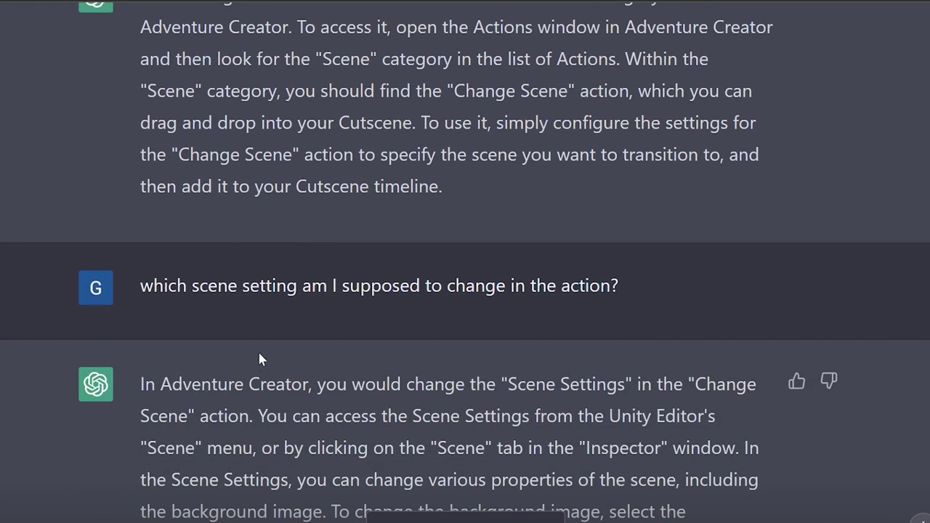
{"action": "double_click", "coordinate": [216, 286]}
{"action": "left_click", "coordinate": [214, 288]}
{"action": "scroll", "coordinate": [329, 416], "scroll_direction": "down", "scroll_amount": 3}
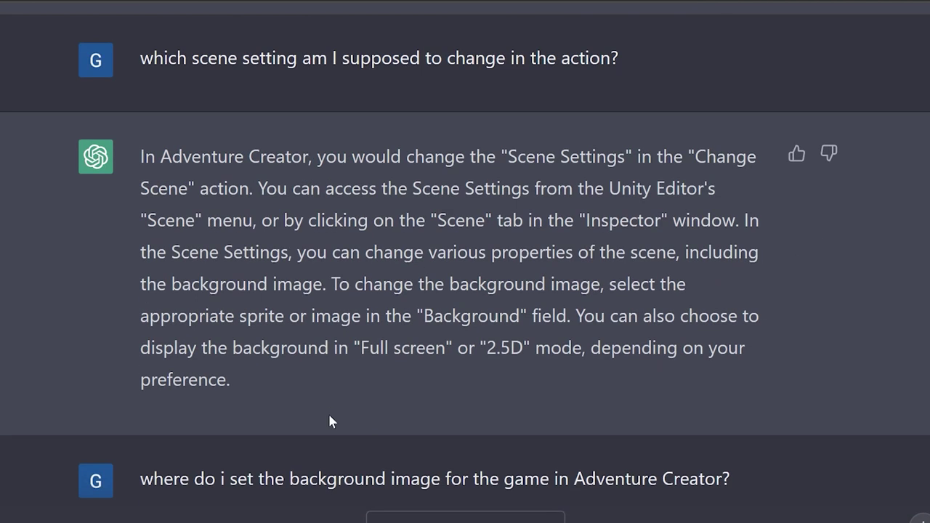
Read ChatGPT's answers on setting the background image through the UI menu or a GUI texture, and on the default NavMesh.
{"action": "scroll", "coordinate": [324, 413], "scroll_direction": "down", "scroll_amount": 5}
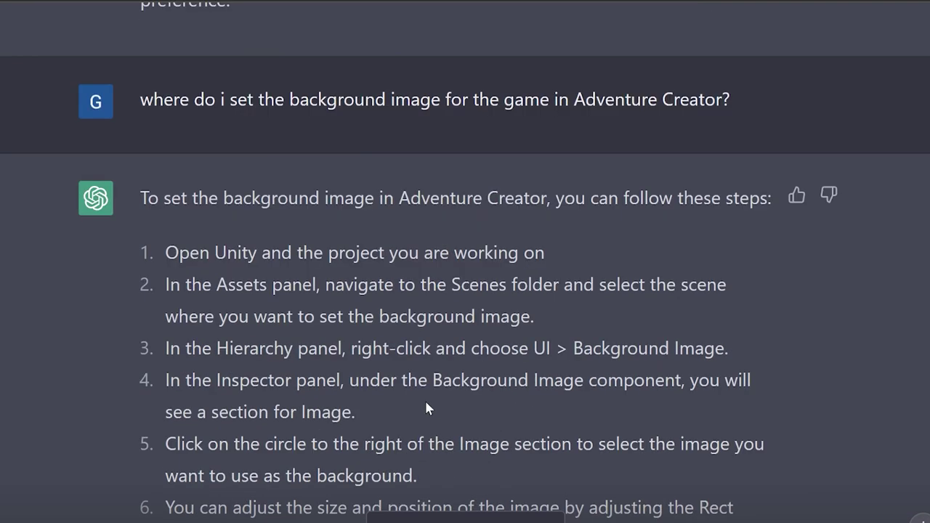
{"action": "left_click_drag", "start_coordinate": [205, 102], "coordinate": [592, 107]}
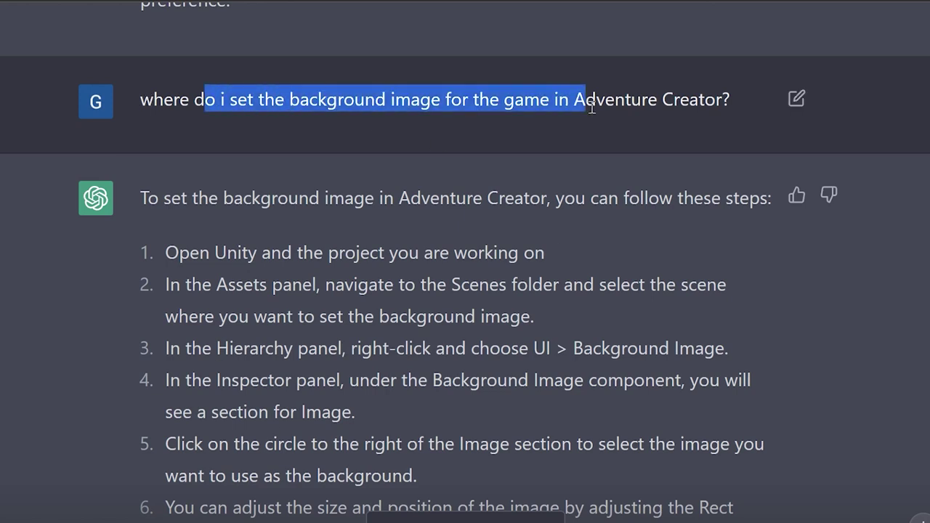
{"action": "scroll", "coordinate": [324, 240], "scroll_direction": "down", "scroll_amount": 7}
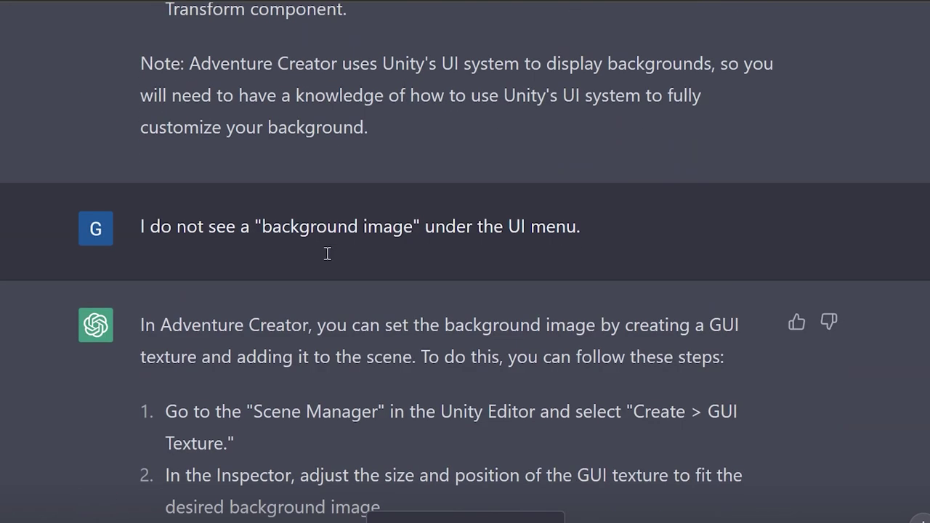
{"action": "scroll", "coordinate": [170, 254], "scroll_direction": "down", "scroll_amount": 4}
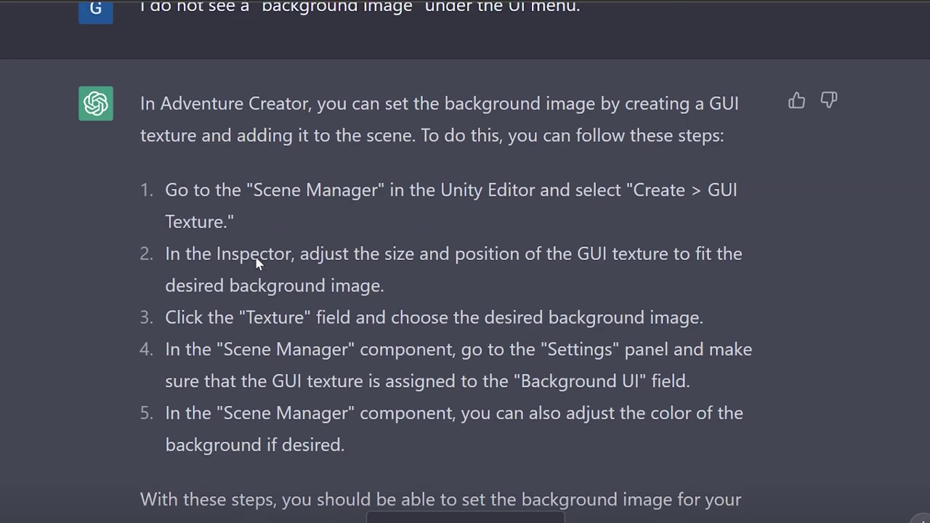
{"action": "scroll", "coordinate": [377, 329], "scroll_direction": "down", "scroll_amount": 1}
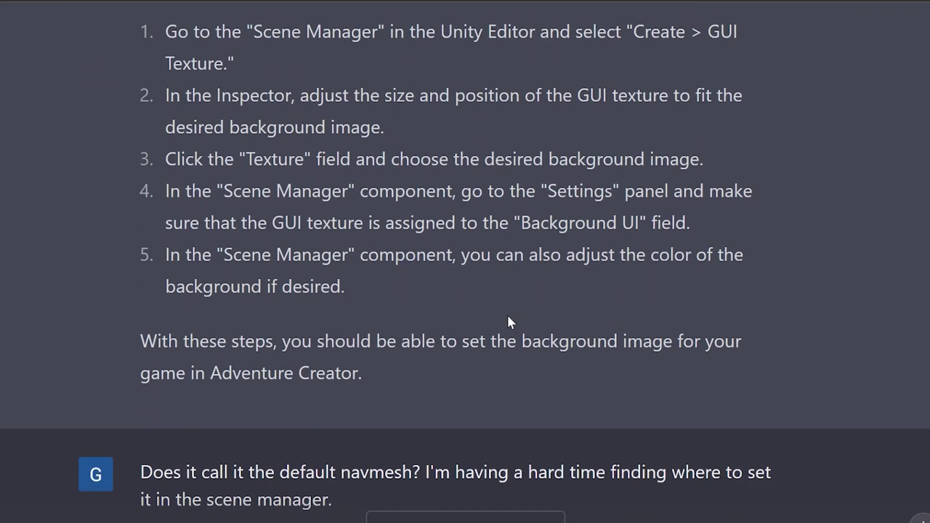
{"action": "scroll", "coordinate": [506, 312], "scroll_direction": "down", "scroll_amount": 4}
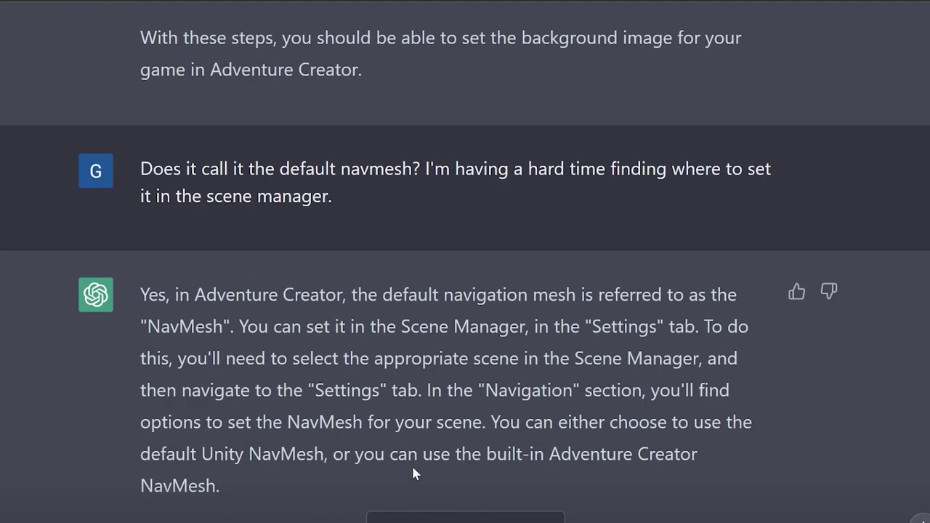
Read ChatGPT's answer on transitioning between pictures during narration with cutscenes and Set Scene actions.
{"action": "scroll", "coordinate": [411, 464], "scroll_direction": "down", "scroll_amount": 5}
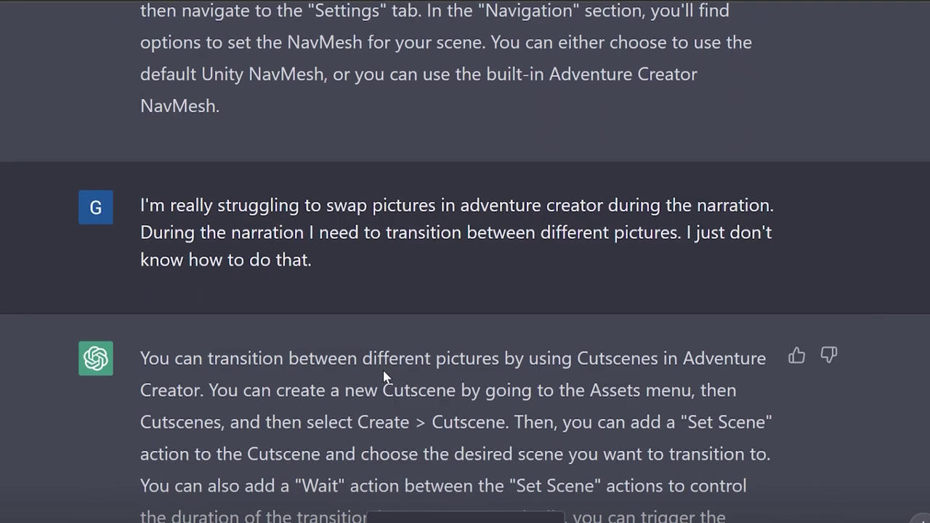
{"action": "scroll", "coordinate": [386, 378], "scroll_direction": "down", "scroll_amount": 2}
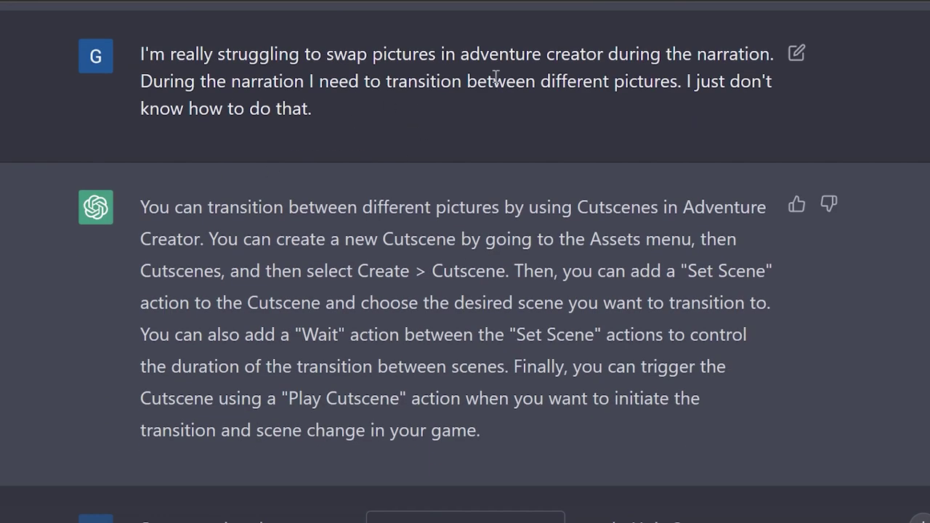
{"action": "left_click_drag", "start_coordinate": [514, 328], "coordinate": [594, 333]}
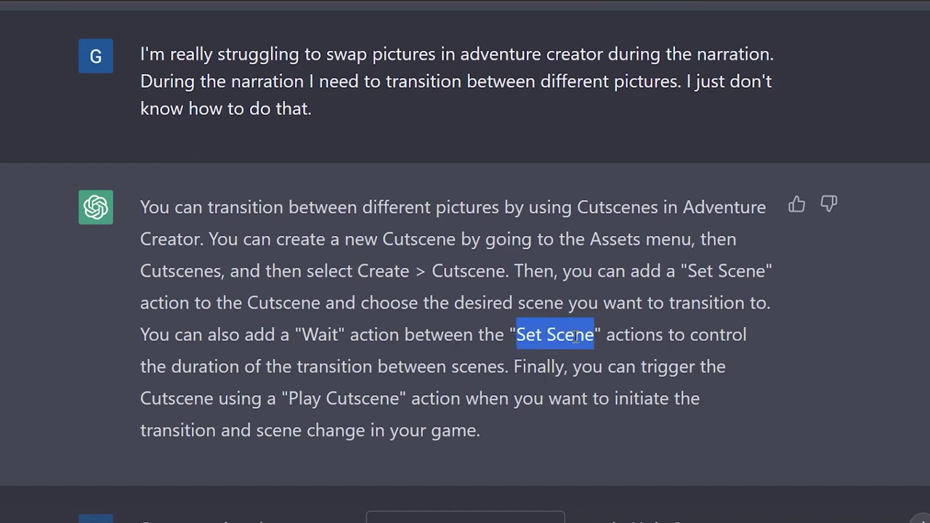
{"action": "scroll", "coordinate": [436, 338], "scroll_direction": "down", "scroll_amount": 4}
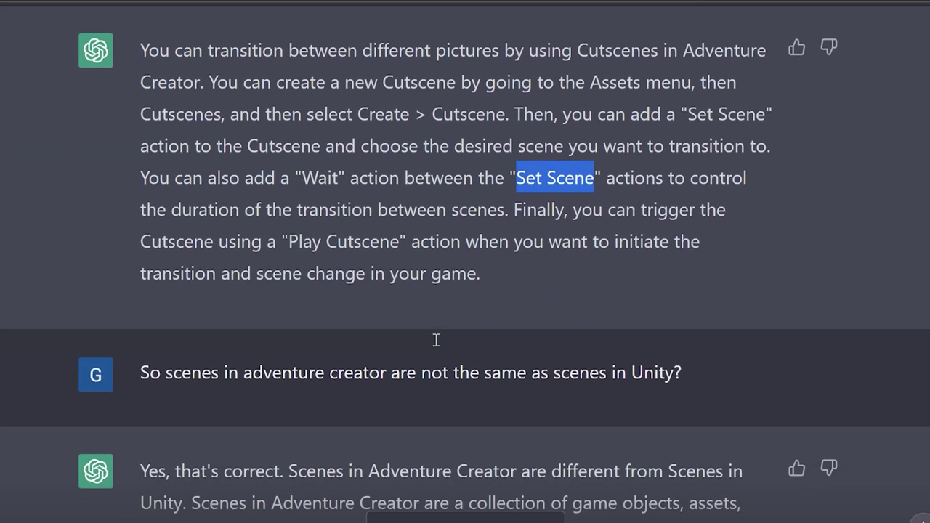
Read the question and ChatGPT's answer on how scenes in Adventure Creator differ from scenes in Unity.
{"action": "left_click", "coordinate": [141, 240]}
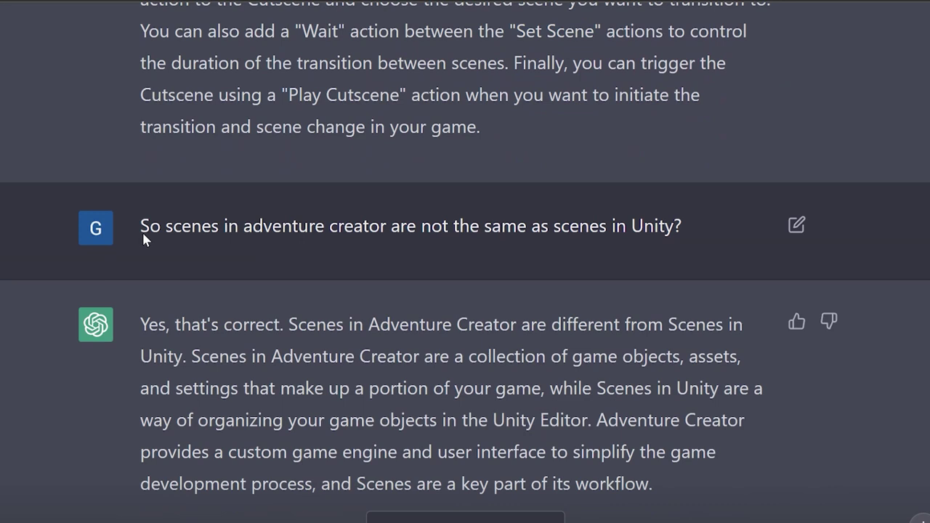
{"action": "left_click_drag", "start_coordinate": [267, 249], "coordinate": [432, 245]}
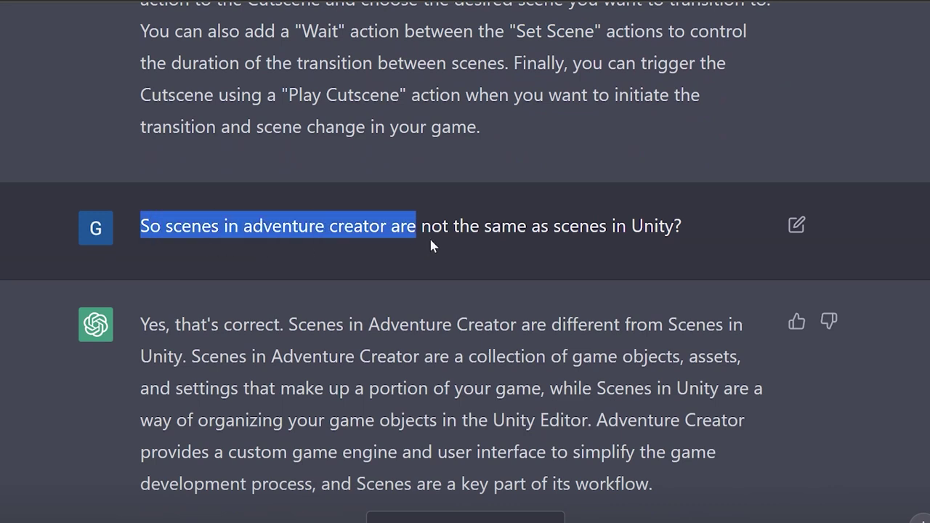
{"action": "left_click", "coordinate": [500, 242]}
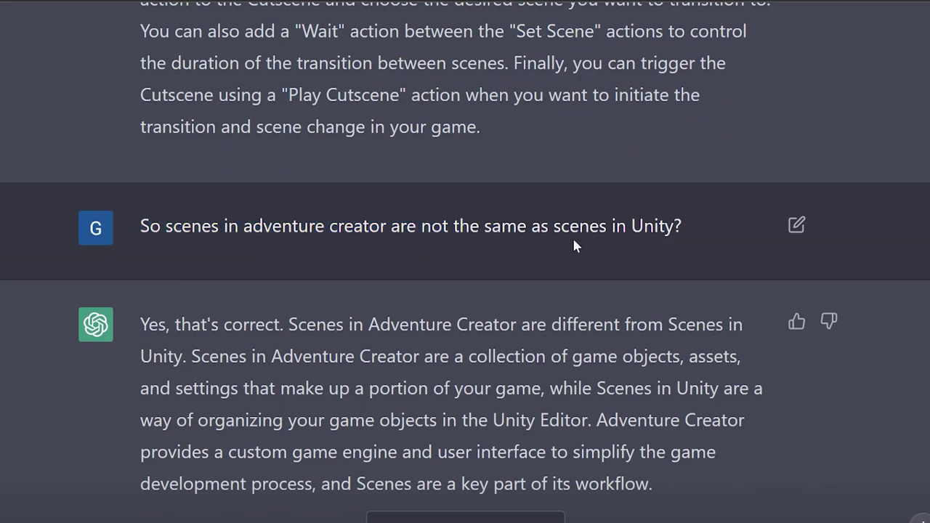
{"action": "double_click", "coordinate": [655, 231]}
{"action": "left_click_drag", "start_coordinate": [149, 324], "coordinate": [308, 345]}
{"action": "left_click", "coordinate": [308, 346]}
{"action": "left_click_drag", "start_coordinate": [167, 324], "coordinate": [590, 479]}
{"action": "left_click", "coordinate": [590, 479]}
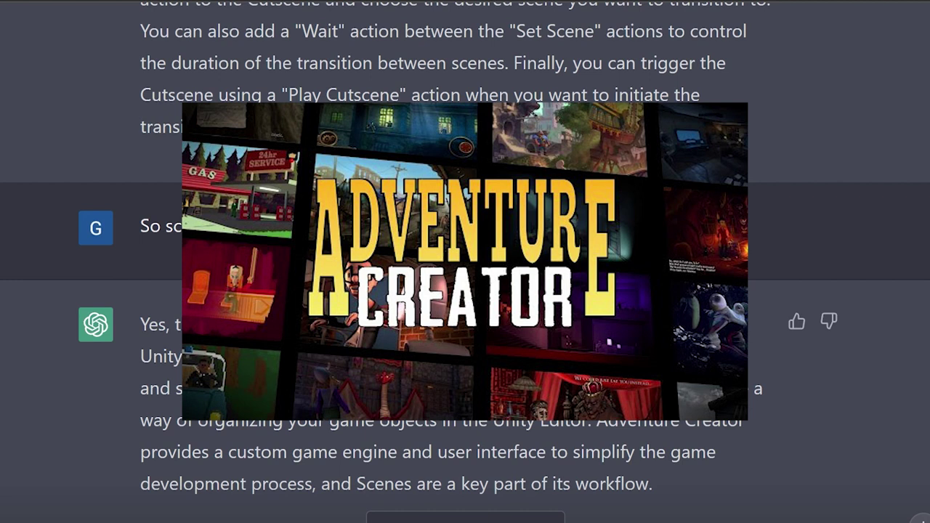
Read ChatGPT's follow-up on the scene terminology and its tips for creating music for the cyberpunk game.
{"action": "scroll", "coordinate": [328, 357], "scroll_direction": "down", "scroll_amount": 8}
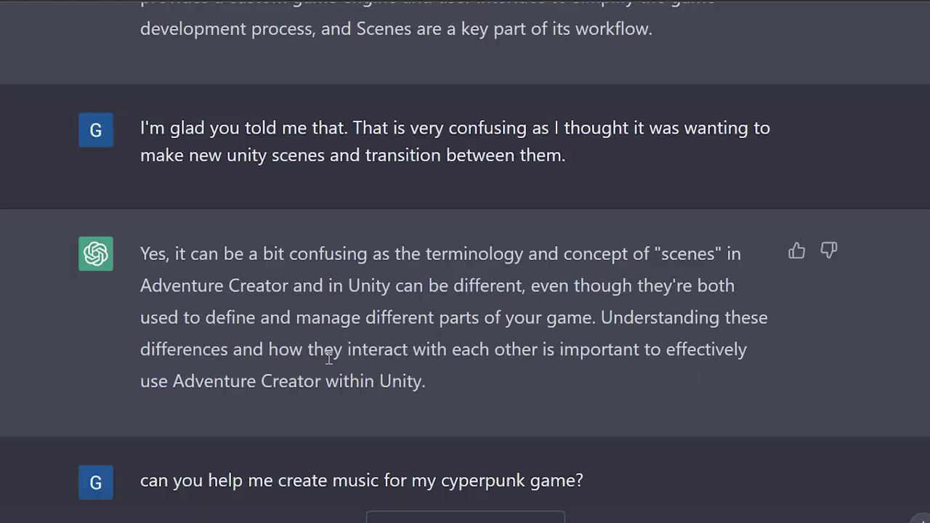
{"action": "scroll", "coordinate": [329, 363], "scroll_direction": "down", "scroll_amount": 1}
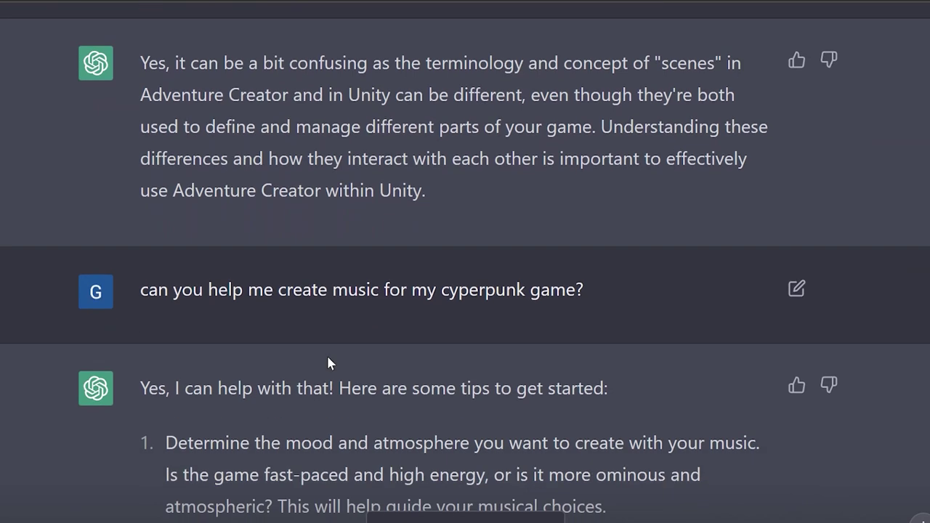
{"action": "scroll", "coordinate": [415, 393], "scroll_direction": "down", "scroll_amount": 3}
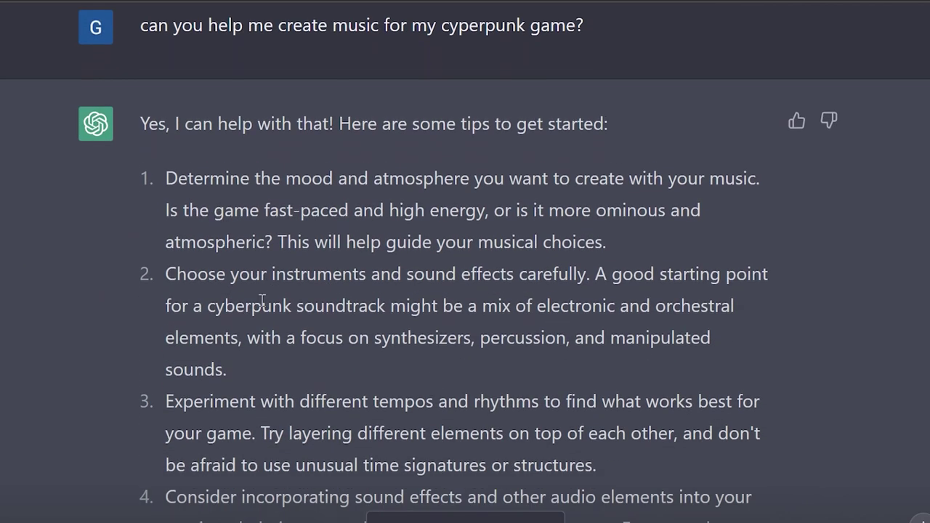
{"action": "scroll", "coordinate": [261, 300], "scroll_direction": "down", "scroll_amount": 1}
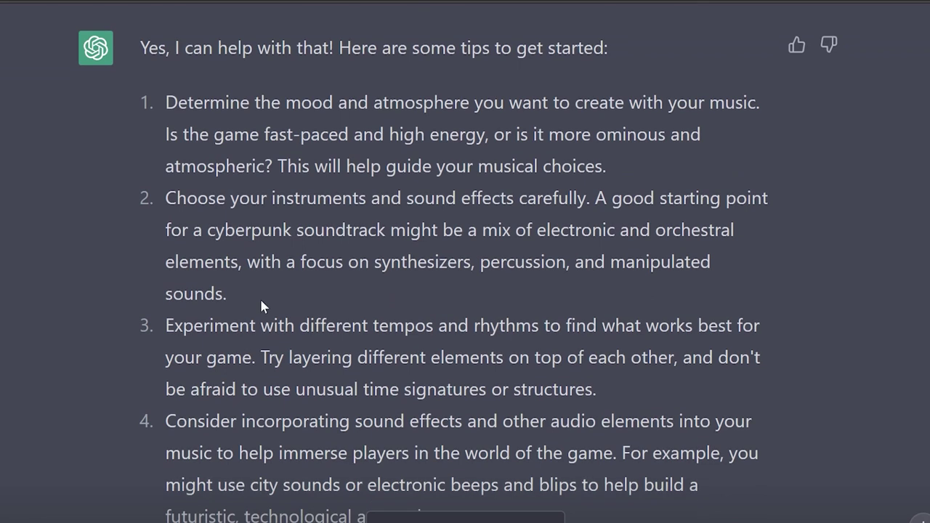
{"action": "scroll", "coordinate": [260, 300], "scroll_direction": "down", "scroll_amount": 2}
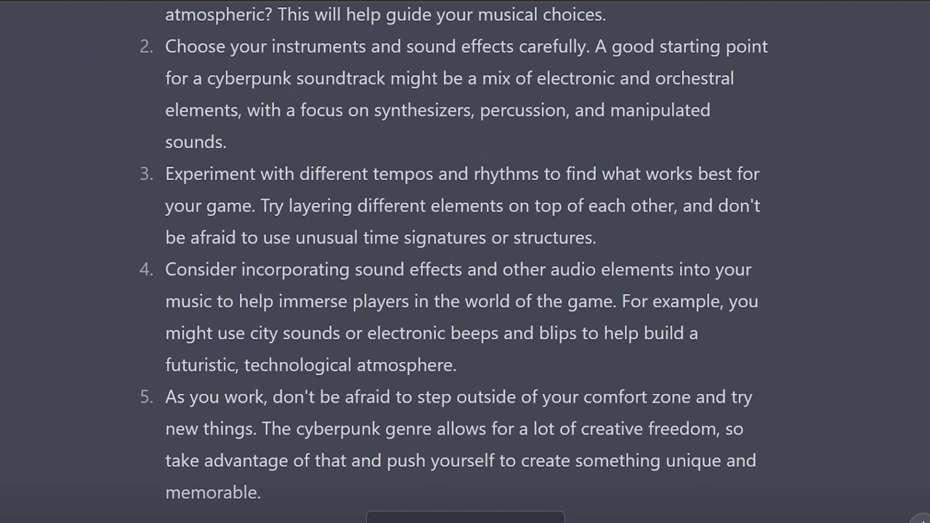
Search the web for Envato Elements in a new browser tab and open its site.
{"action": "key", "text": "ctrl+t"}
{"action": "type", "text": "envato"}
{"action": "key", "text": "Return"}
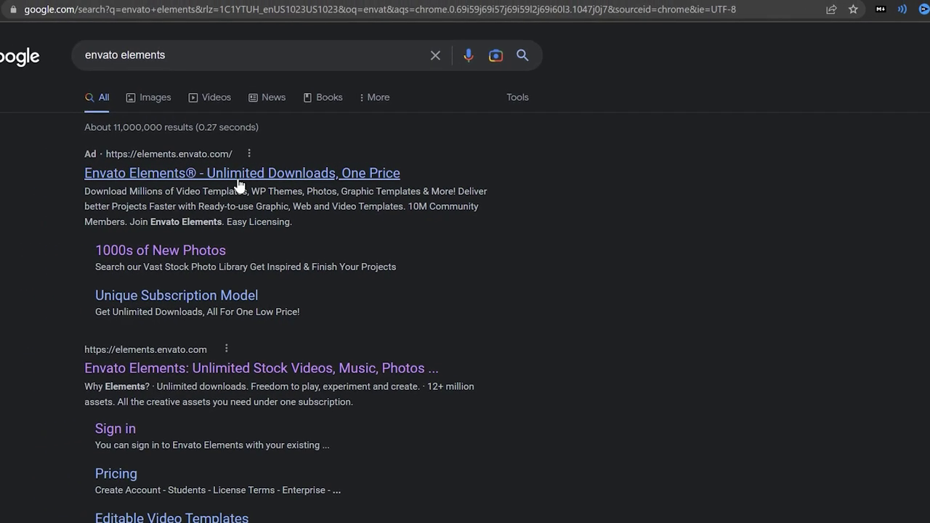
{"action": "left_click", "coordinate": [238, 180]}
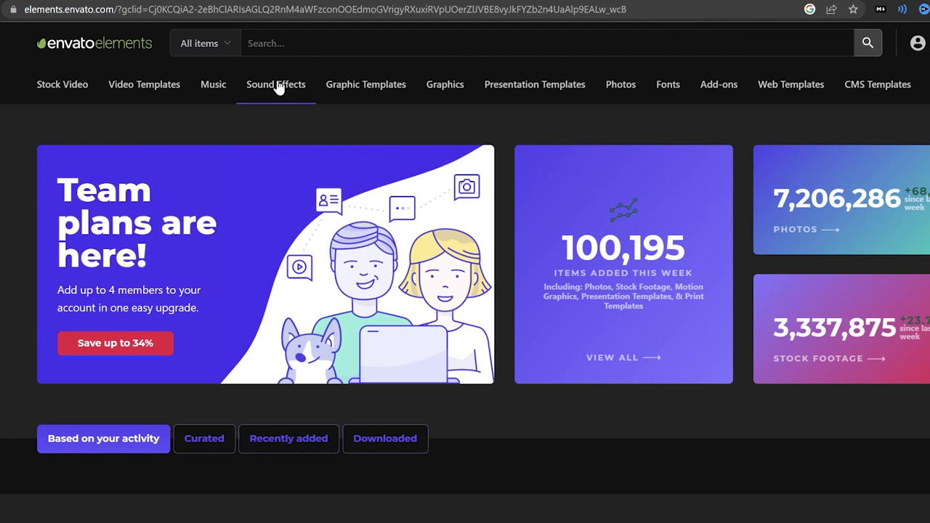
Open the Music category of Envato Elements and search it for "cyberpunk".
{"action": "left_click", "coordinate": [283, 41]}
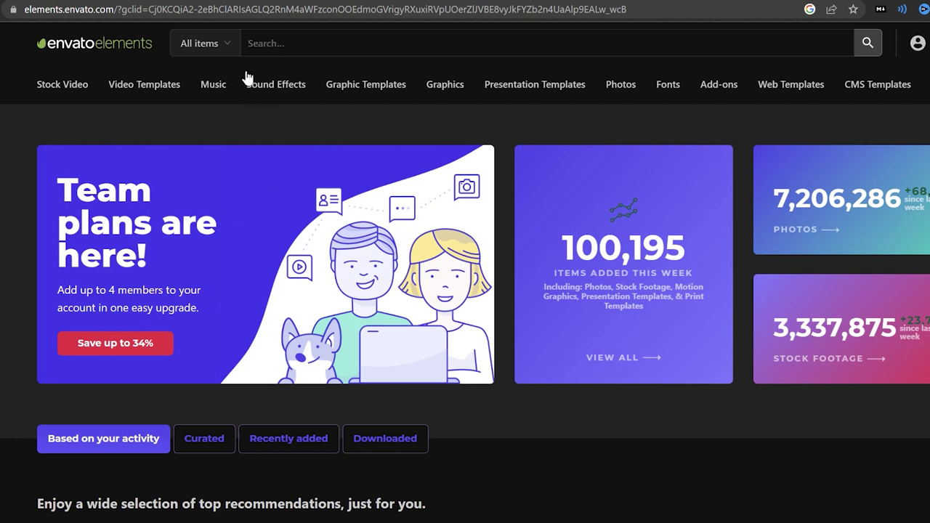
{"action": "left_click", "coordinate": [223, 84]}
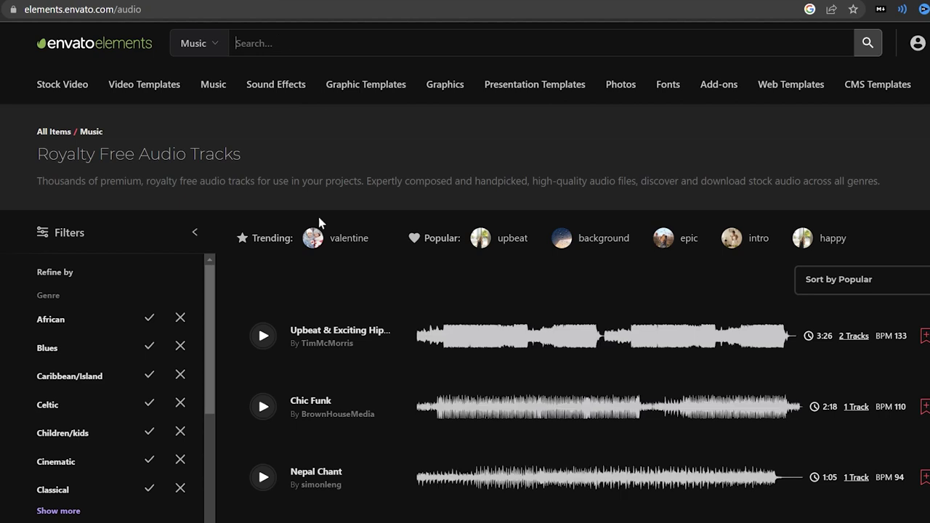
{"action": "type", "text": "cyberpunk"}
{"action": "key", "text": "Return"}
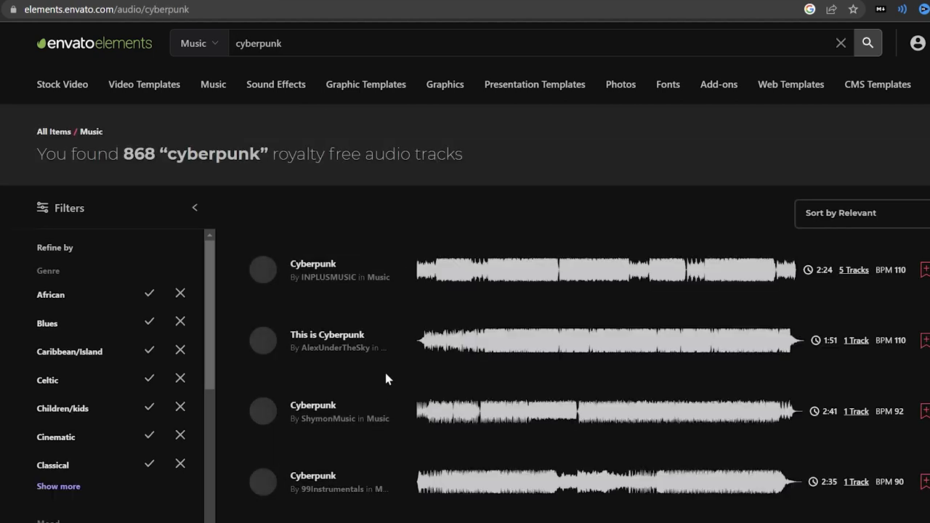
Look through the cyberpunk music tracks and check the number of royalty-free tracks found.
{"action": "scroll", "coordinate": [353, 356], "scroll_direction": "down", "scroll_amount": 4}
{"action": "scroll", "coordinate": [361, 429], "scroll_direction": "down", "scroll_amount": 6}
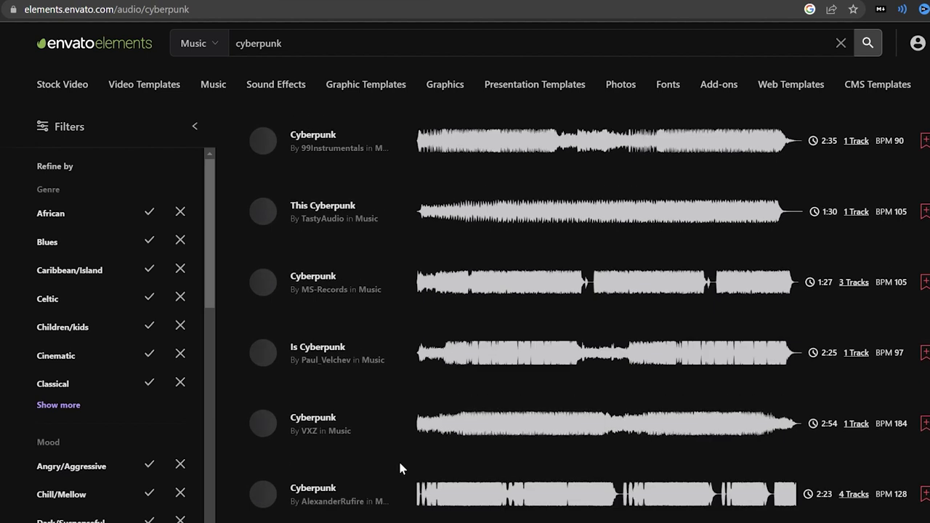
{"action": "scroll", "coordinate": [353, 465], "scroll_direction": "up", "scroll_amount": 10}
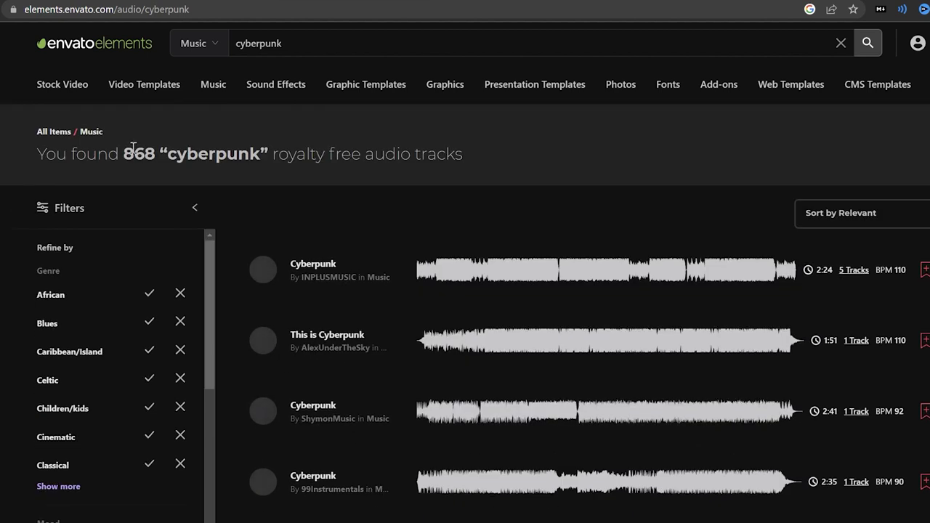
{"action": "left_click_drag", "start_coordinate": [509, 157], "coordinate": [112, 154]}
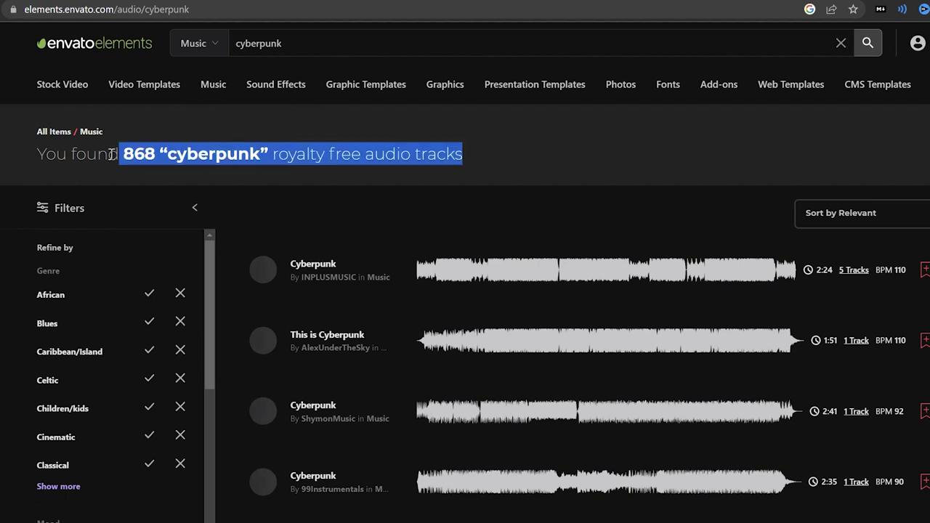
{"action": "left_click", "coordinate": [269, 179]}
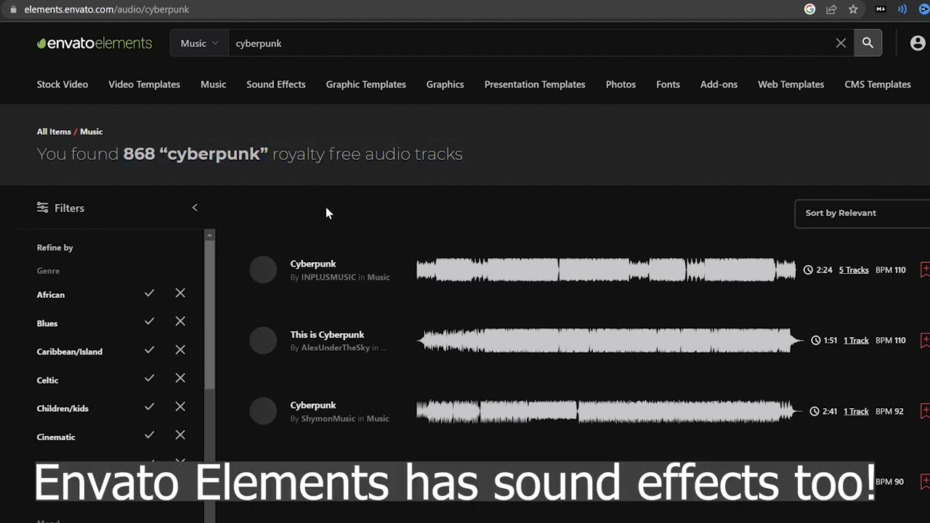
Search the music library for "blues" and look through the resulting tracks.
{"action": "double_click", "coordinate": [266, 52]}
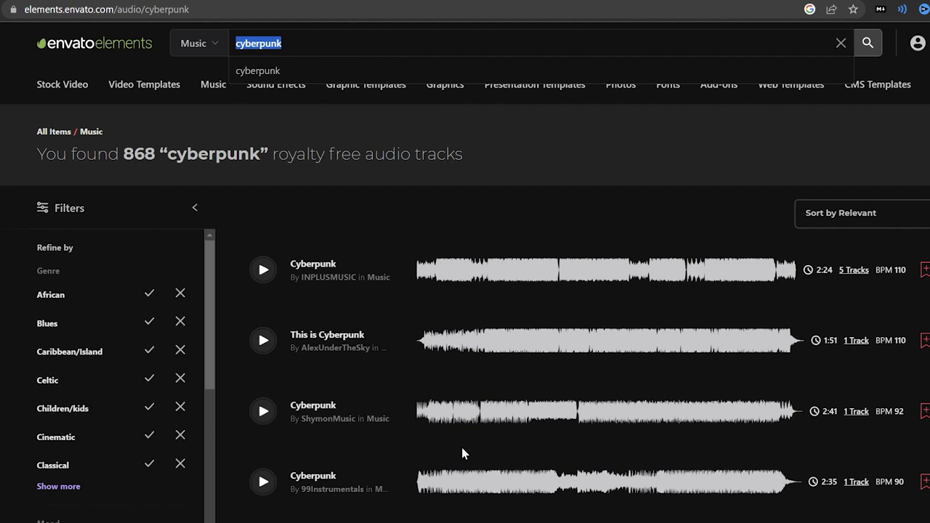
{"action": "type", "text": "blues"}
{"action": "key", "text": "Return"}
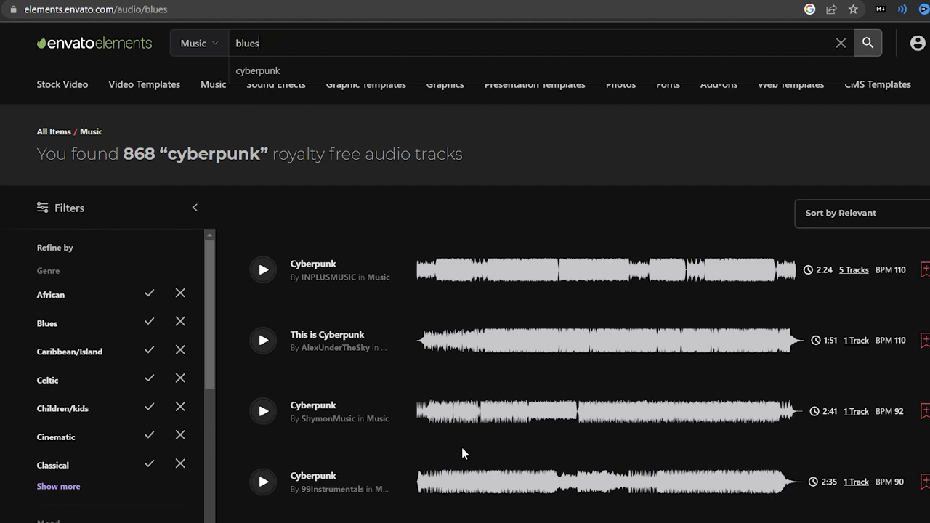
{"action": "scroll", "coordinate": [297, 404], "scroll_direction": "down", "scroll_amount": 3}
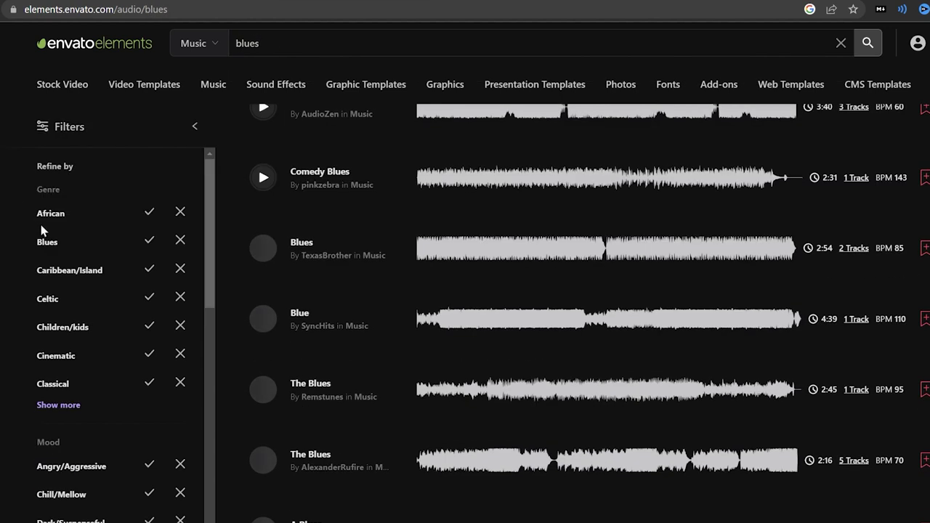
{"action": "scroll", "coordinate": [480, 345], "scroll_direction": "down", "scroll_amount": 1}
{"action": "scroll", "coordinate": [481, 353], "scroll_direction": "up", "scroll_amount": 4}
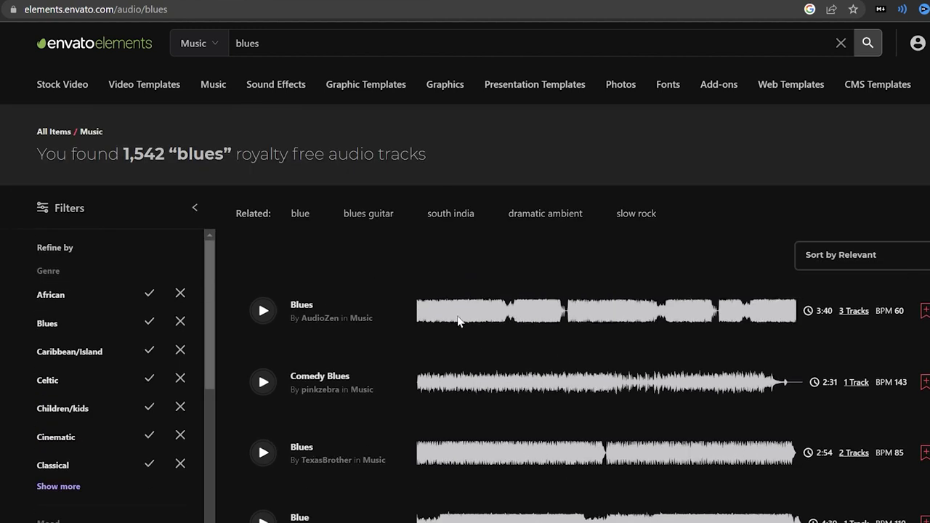
Search the music library for "cyberpunk" again, listen to a preview of the first track, and look through the other tracks.
{"action": "double_click", "coordinate": [256, 43]}
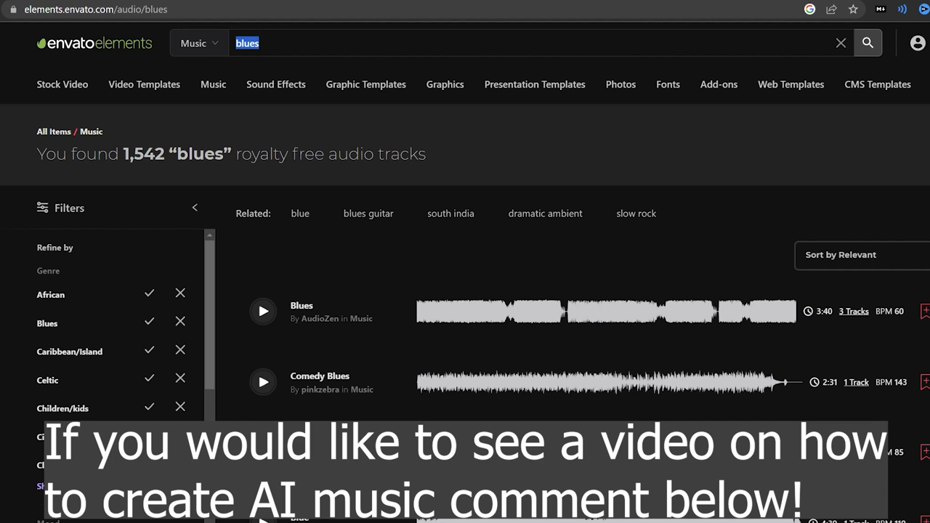
{"action": "type", "text": "cyberpunk"}
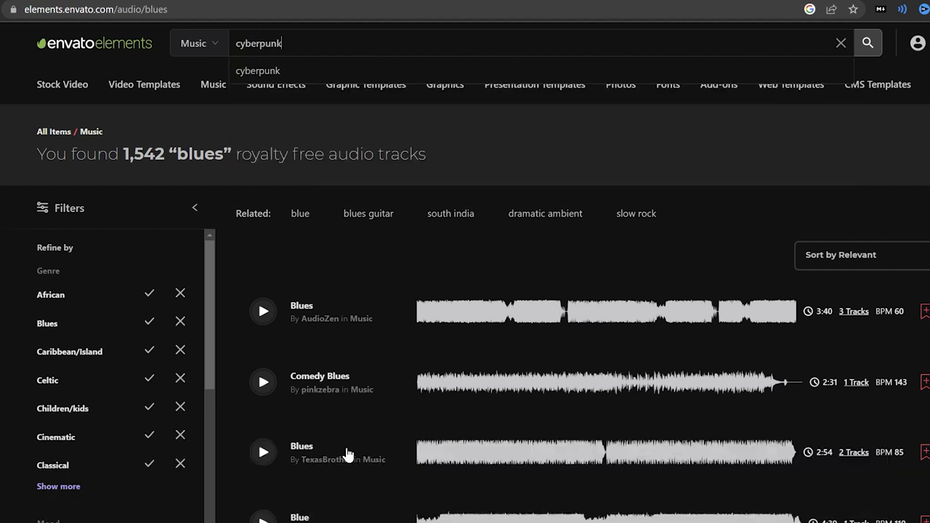
{"action": "key", "text": "Return"}
{"action": "left_click", "coordinate": [264, 269]}
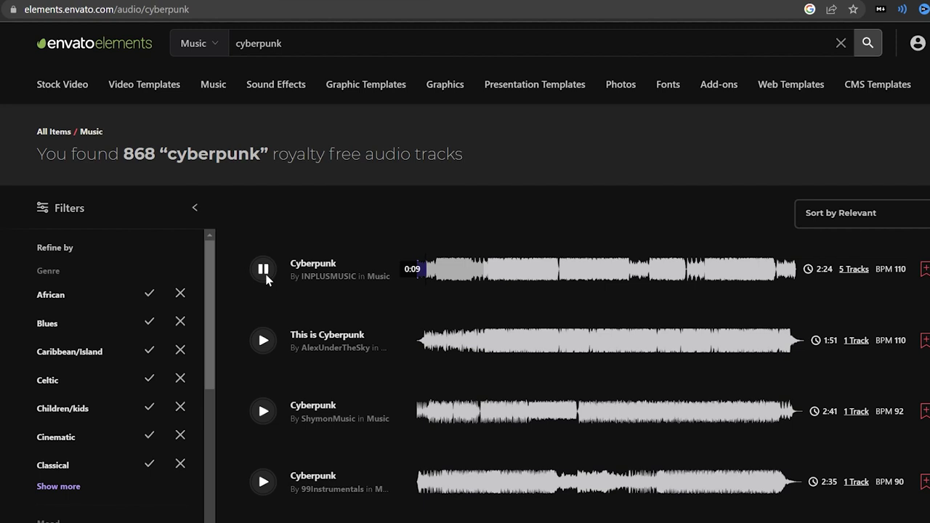
{"action": "left_click", "coordinate": [266, 278]}
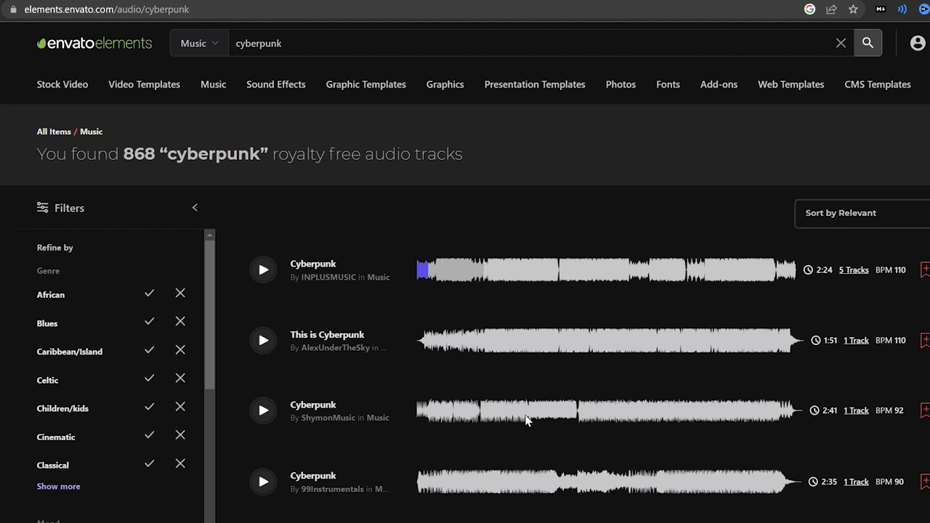
{"action": "scroll", "coordinate": [484, 408], "scroll_direction": "down", "scroll_amount": 4}
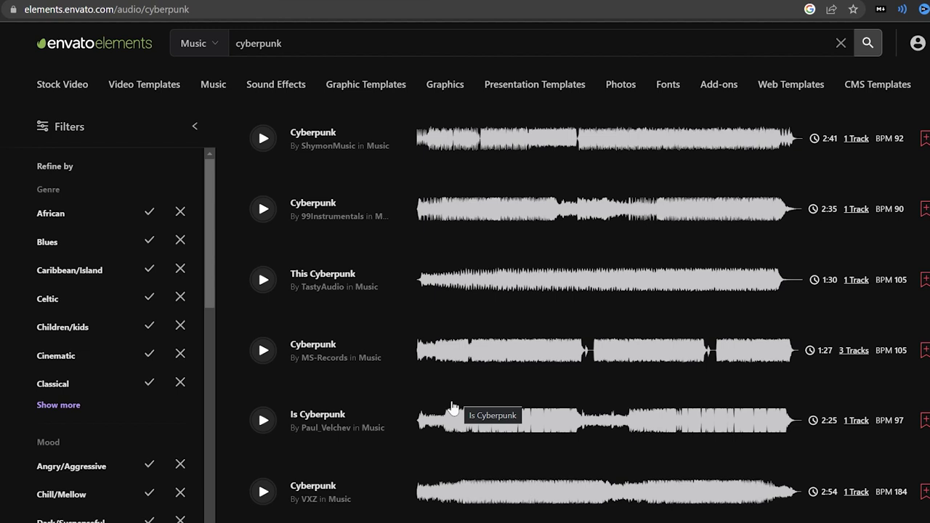
{"action": "scroll", "coordinate": [451, 407], "scroll_direction": "up", "scroll_amount": 5}
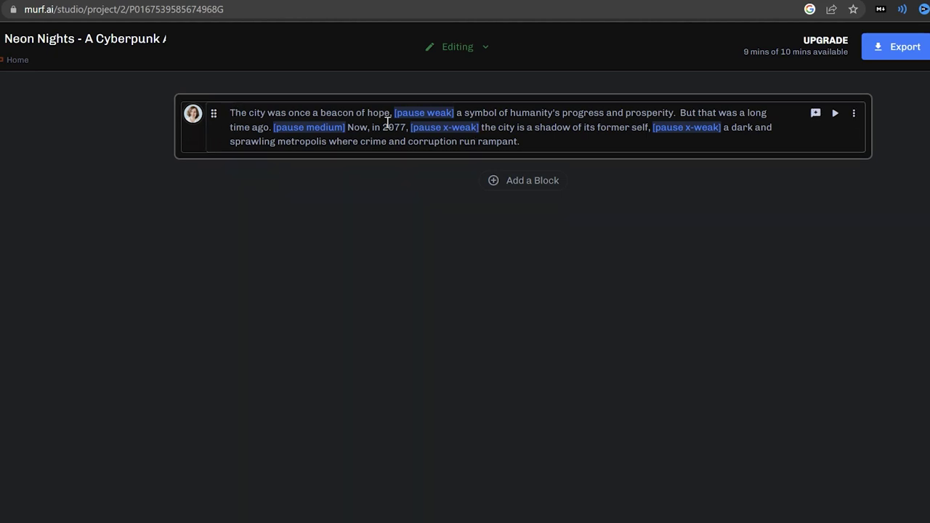
Switch to the Neon Nights project in Murf and browse the voices available for the narration block.
{"action": "left_click", "coordinate": [417, 114]}
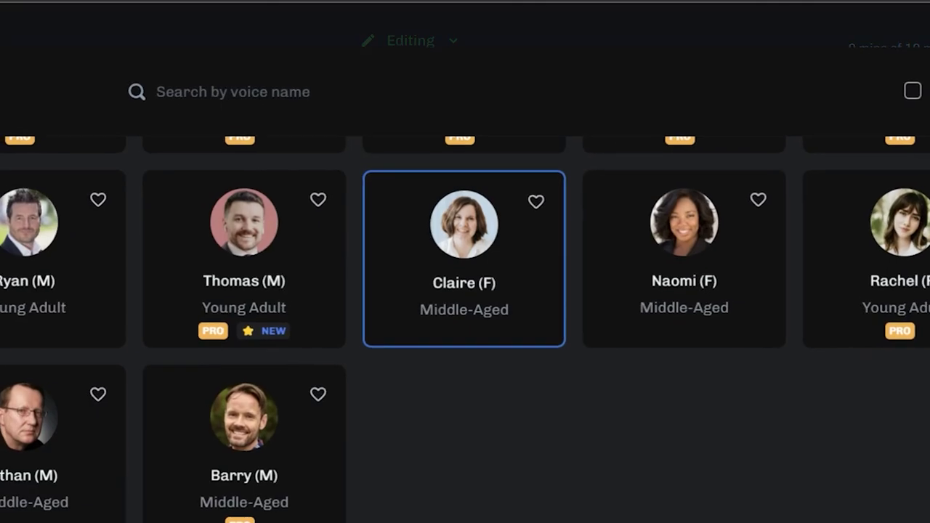
{"action": "scroll", "coordinate": [465, 327], "scroll_direction": "up", "scroll_amount": 2}
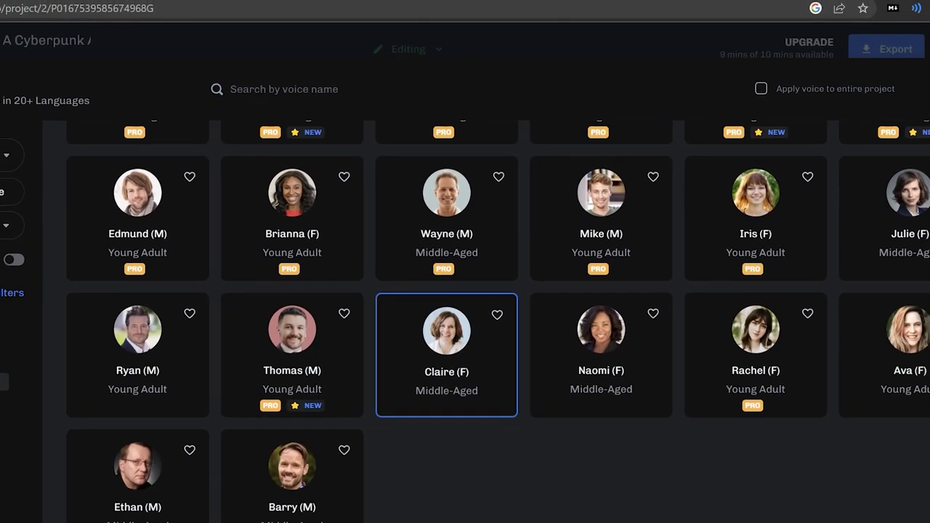
{"action": "mouse_move", "coordinate": [485, 512]}
{"action": "scroll", "coordinate": [528, 450], "scroll_direction": "up", "scroll_amount": 6}
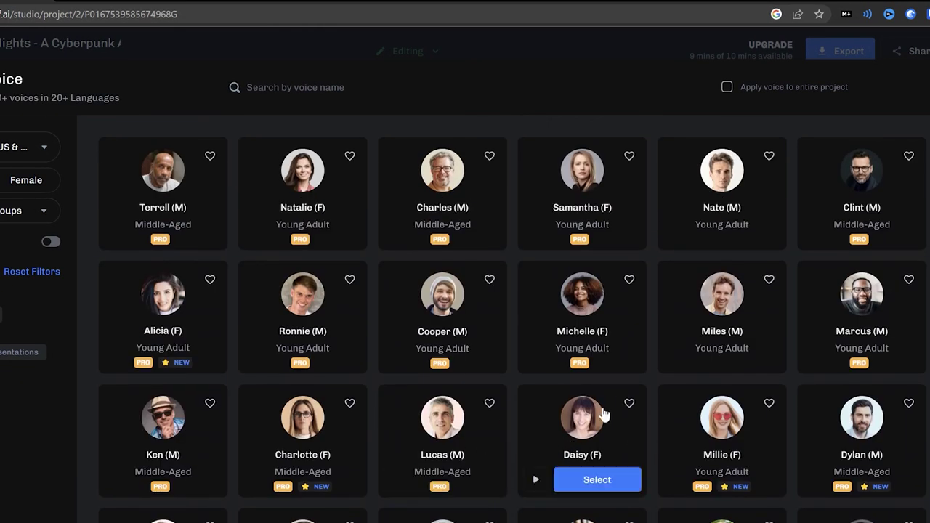
Listen to previews of the Samantha, Marcus, Charlotte and Mike narration voices.
{"action": "mouse_move", "coordinate": [578, 211]}
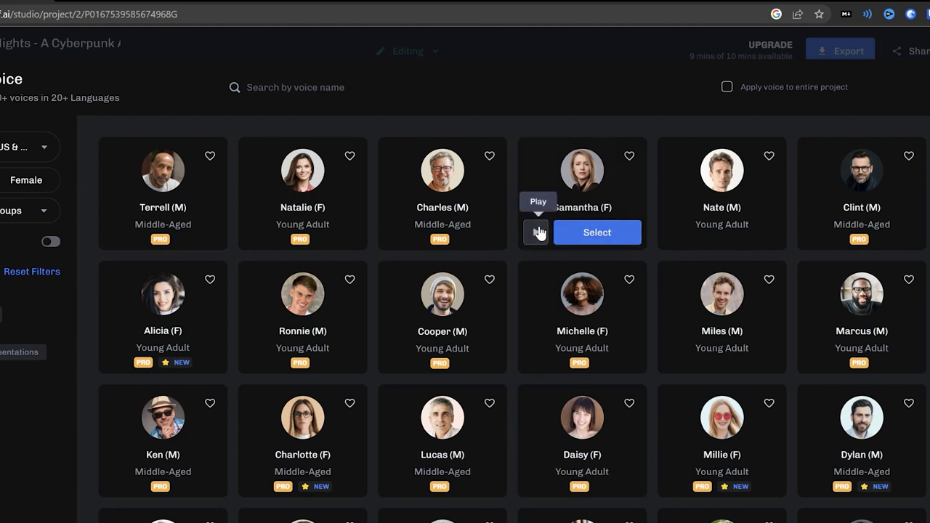
{"action": "left_click", "coordinate": [538, 231]}
{"action": "mouse_move", "coordinate": [739, 289]}
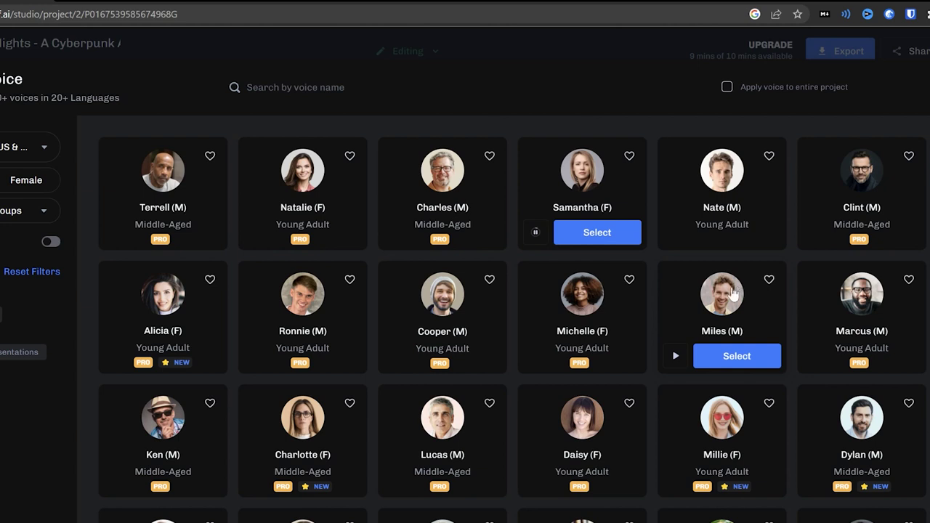
{"action": "left_click", "coordinate": [535, 232]}
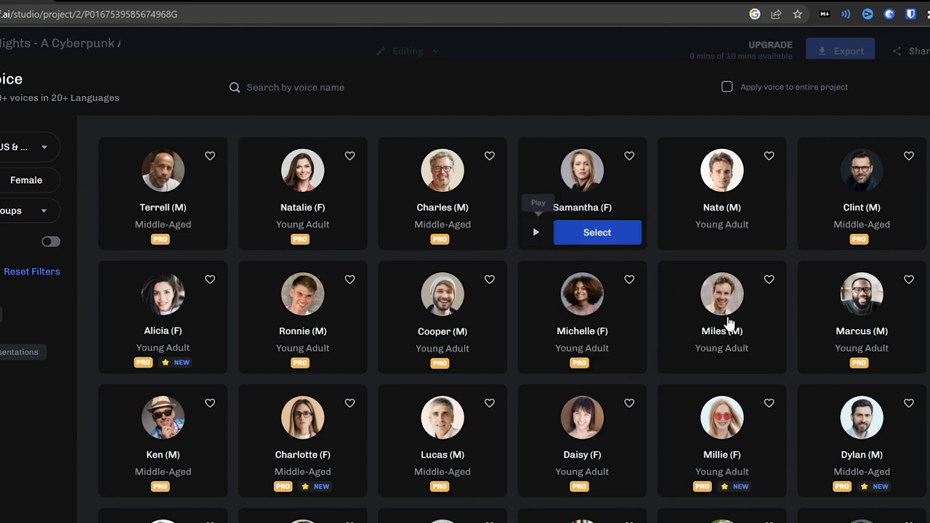
{"action": "left_click", "coordinate": [815, 356]}
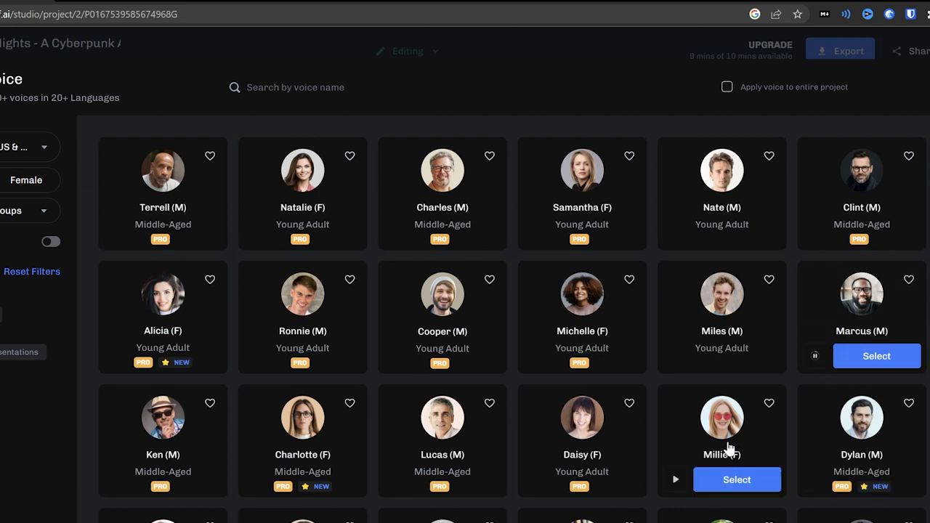
{"action": "left_click", "coordinate": [257, 480]}
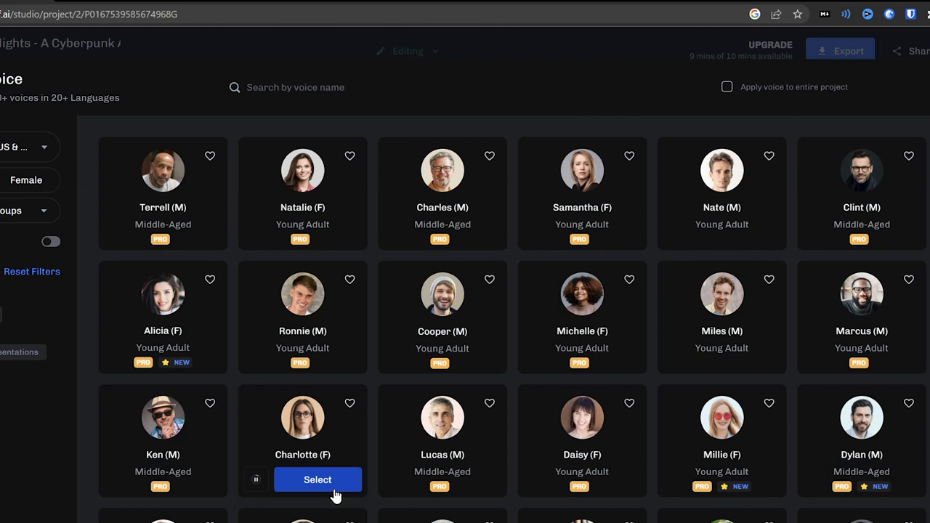
{"action": "scroll", "coordinate": [336, 496], "scroll_direction": "down", "scroll_amount": 3}
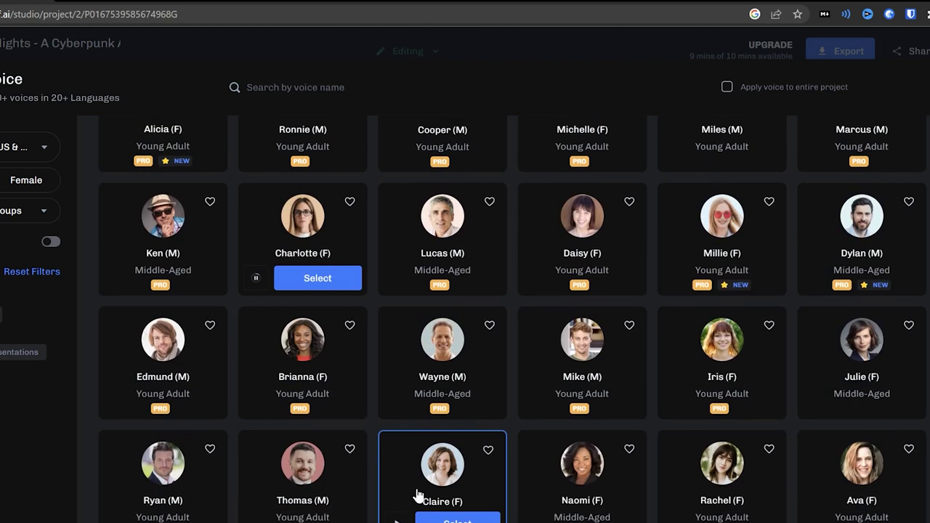
{"action": "left_click", "coordinate": [536, 402]}
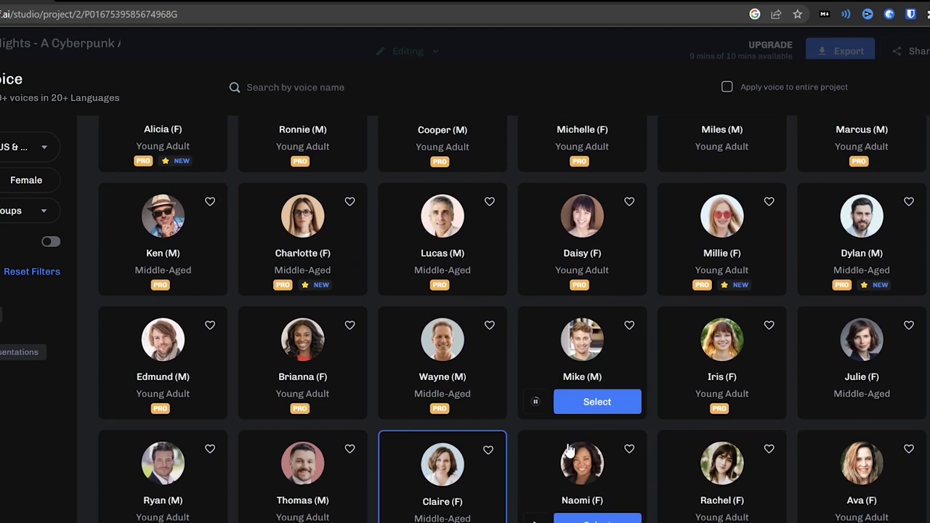
{"action": "left_click", "coordinate": [534, 403]}
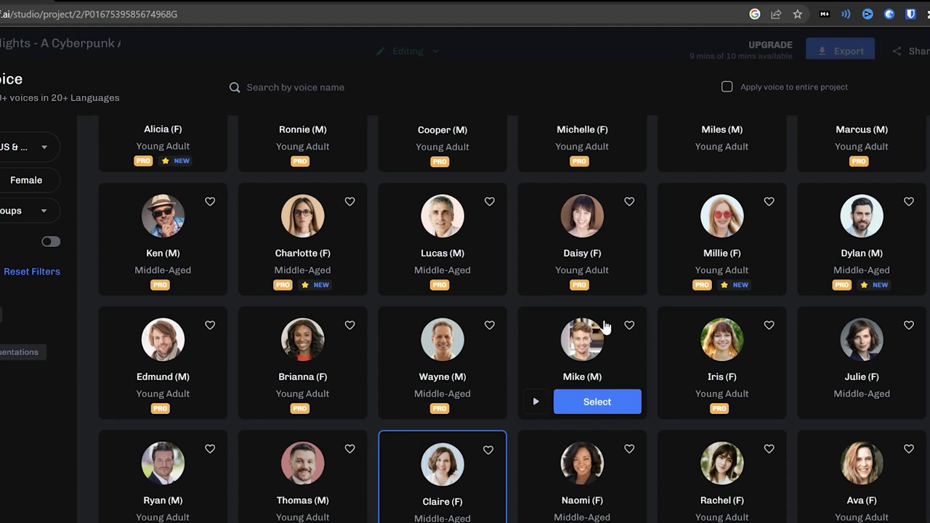
{"action": "scroll", "coordinate": [537, 379], "scroll_direction": "up", "scroll_amount": 2}
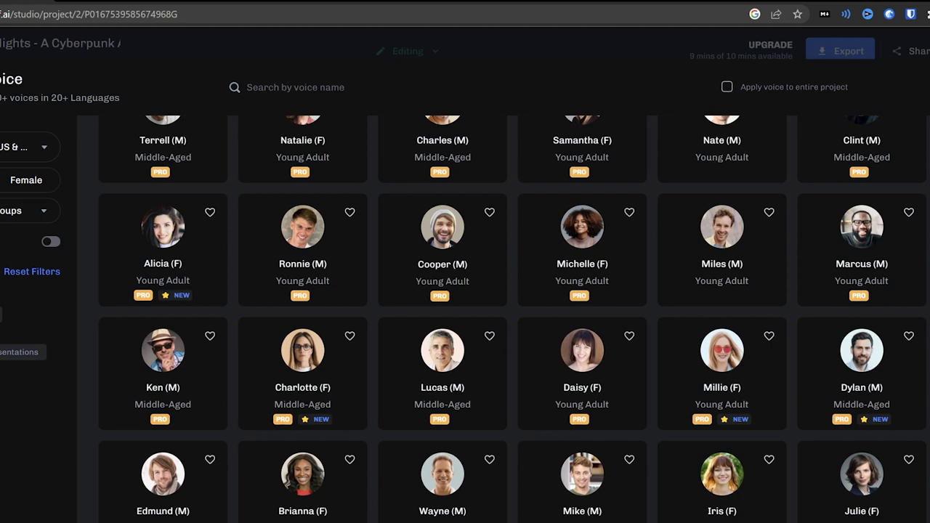
Switch to ChatGPT and read its answers about changing scenes with an Adventure Creator hotspot and finding the "Load Level" action.
{"action": "left_click", "coordinate": [159, 0]}
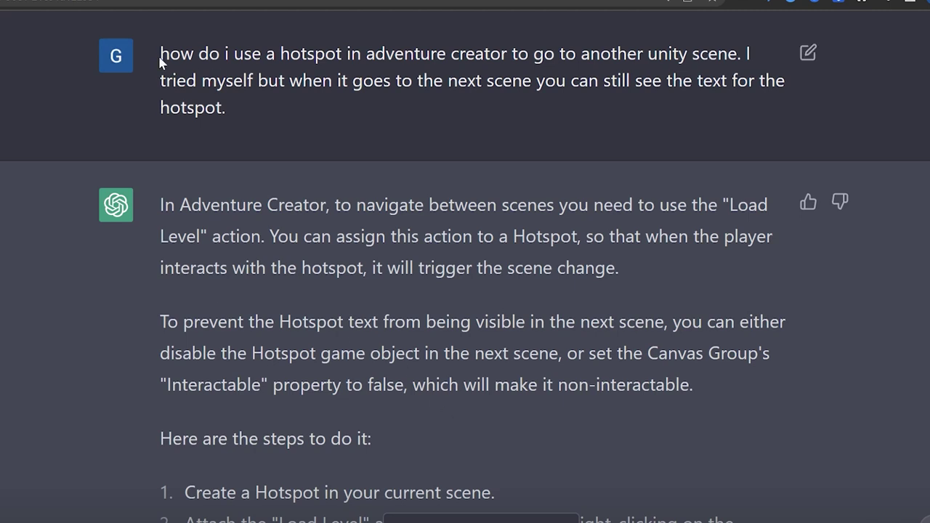
{"action": "scroll", "coordinate": [161, 130], "scroll_direction": "up", "scroll_amount": 1}
{"action": "scroll", "coordinate": [161, 130], "scroll_direction": "down", "scroll_amount": 1}
{"action": "scroll", "coordinate": [542, 314], "scroll_direction": "down", "scroll_amount": 2}
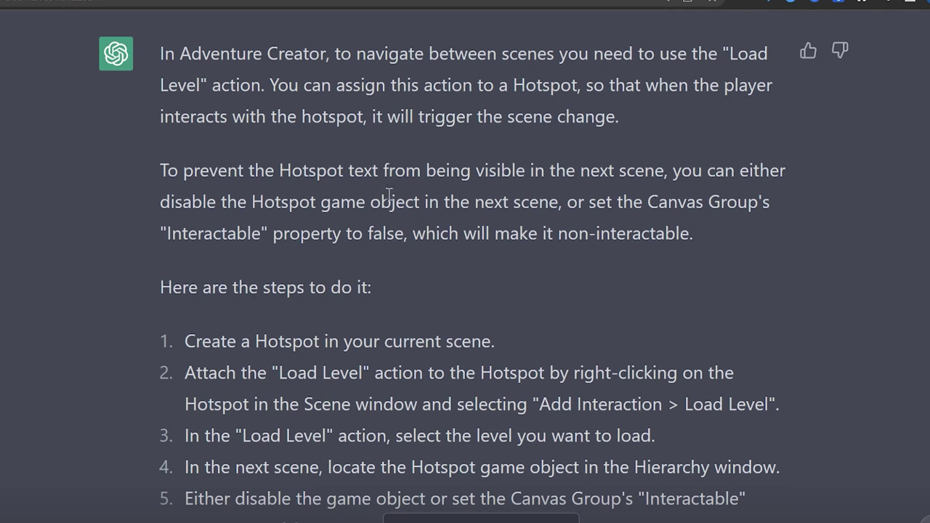
{"action": "scroll", "coordinate": [397, 194], "scroll_direction": "down", "scroll_amount": 2}
{"action": "scroll", "coordinate": [339, 258], "scroll_direction": "down", "scroll_amount": 4}
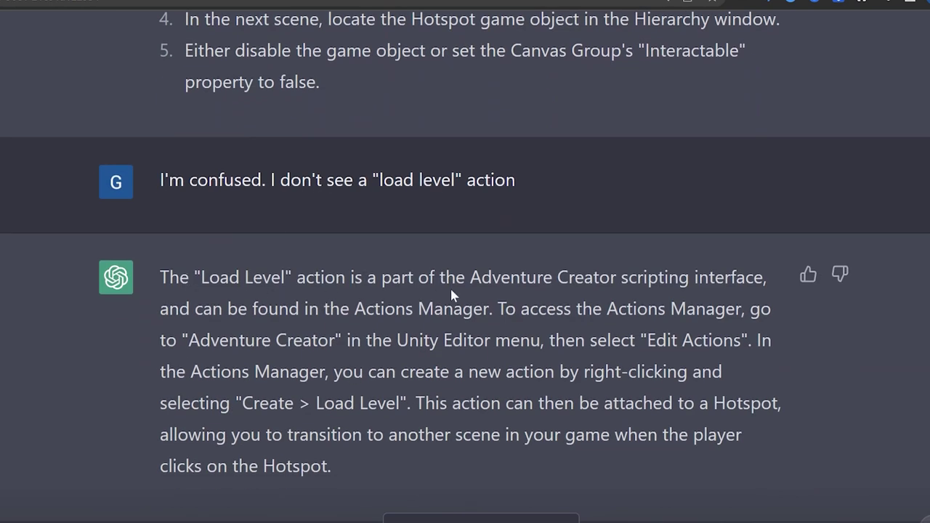
{"action": "scroll", "coordinate": [445, 294], "scroll_direction": "down", "scroll_amount": 1}
{"action": "scroll", "coordinate": [444, 294], "scroll_direction": "up", "scroll_amount": 3}
{"action": "scroll", "coordinate": [436, 303], "scroll_direction": "down", "scroll_amount": 1}
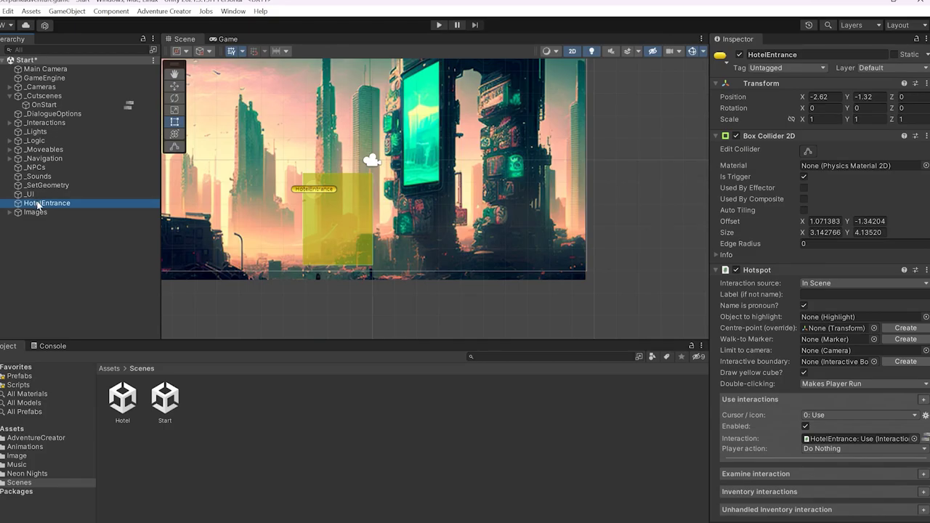
Switch to Unity and examine which 2D logic objects Adventure Creator can create, such as a hotspot, without adding one.
{"action": "right_click", "coordinate": [27, 235]}
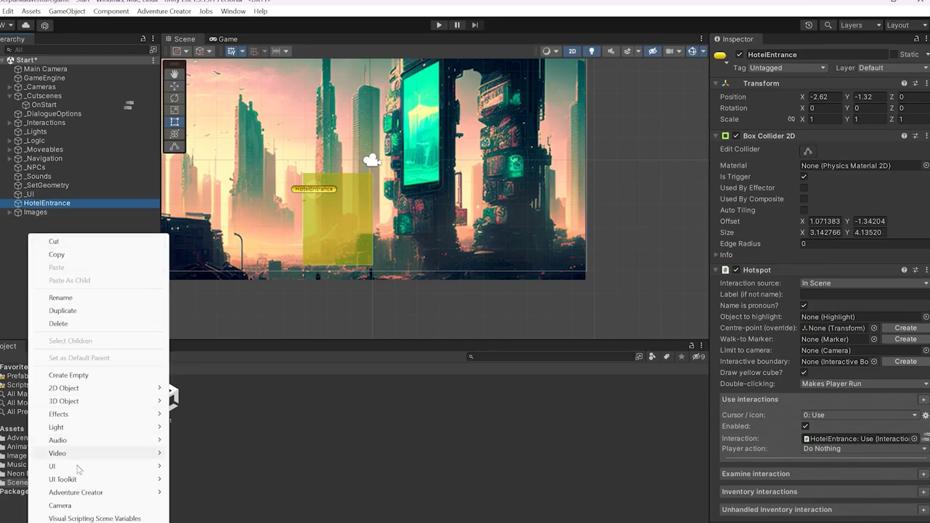
{"action": "mouse_move", "coordinate": [86, 494]}
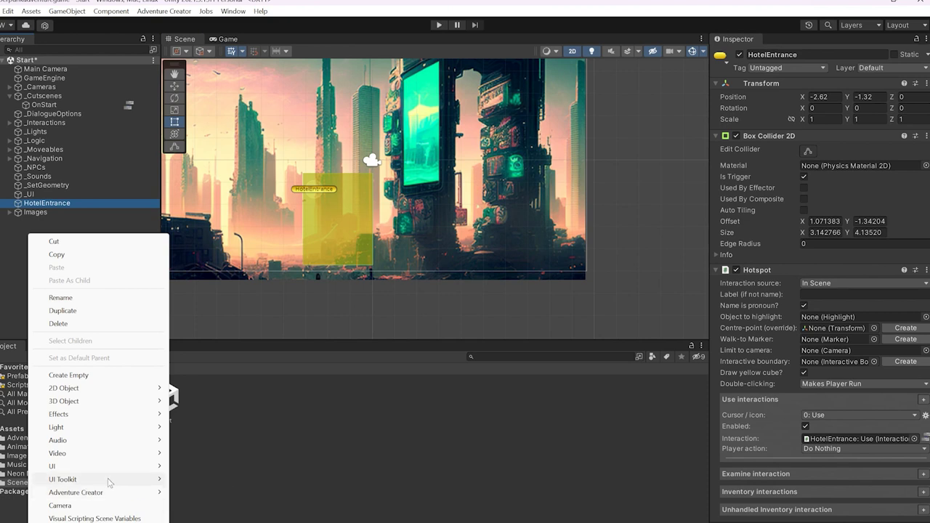
{"action": "mouse_move", "coordinate": [108, 483]}
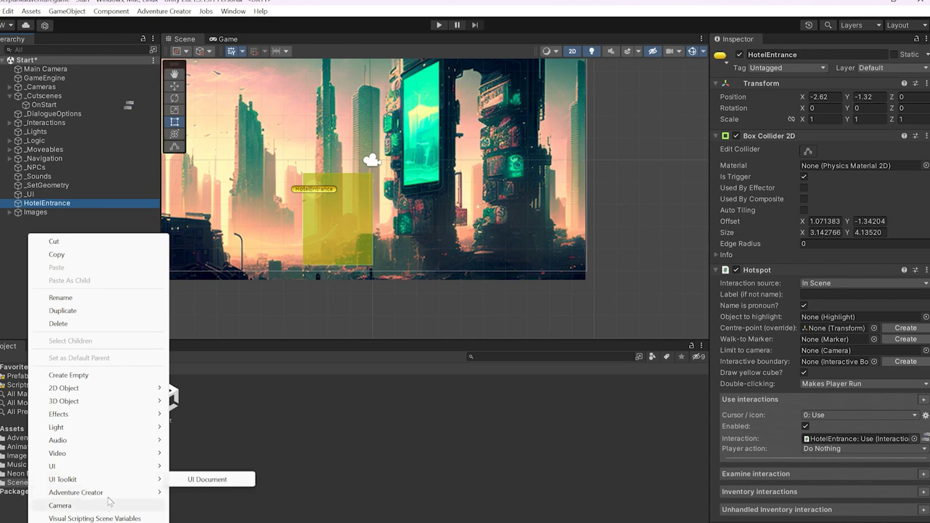
{"action": "mouse_move", "coordinate": [217, 495]}
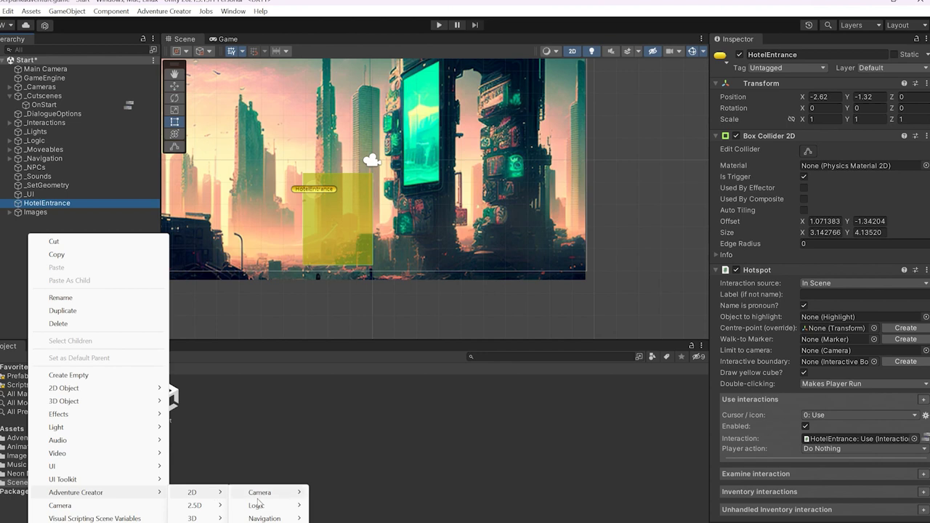
{"action": "mouse_move", "coordinate": [259, 507]}
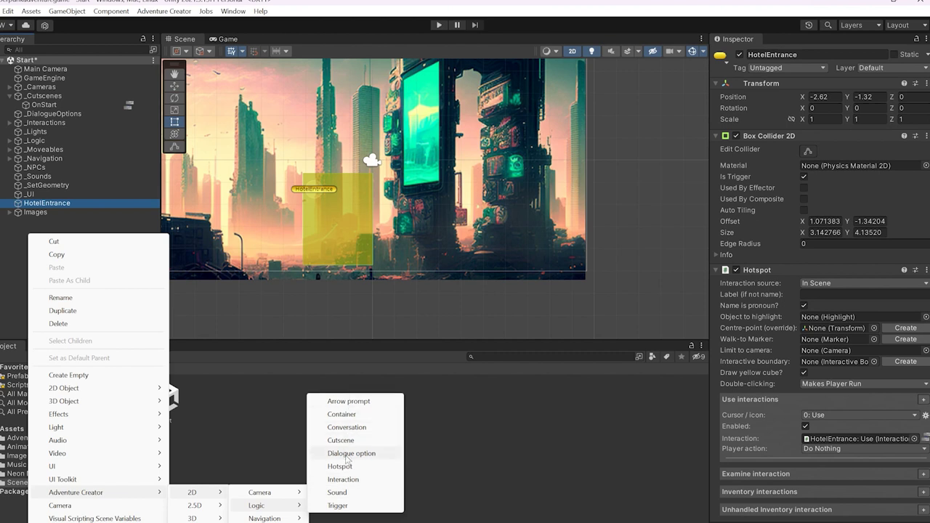
{"action": "left_click", "coordinate": [62, 208]}
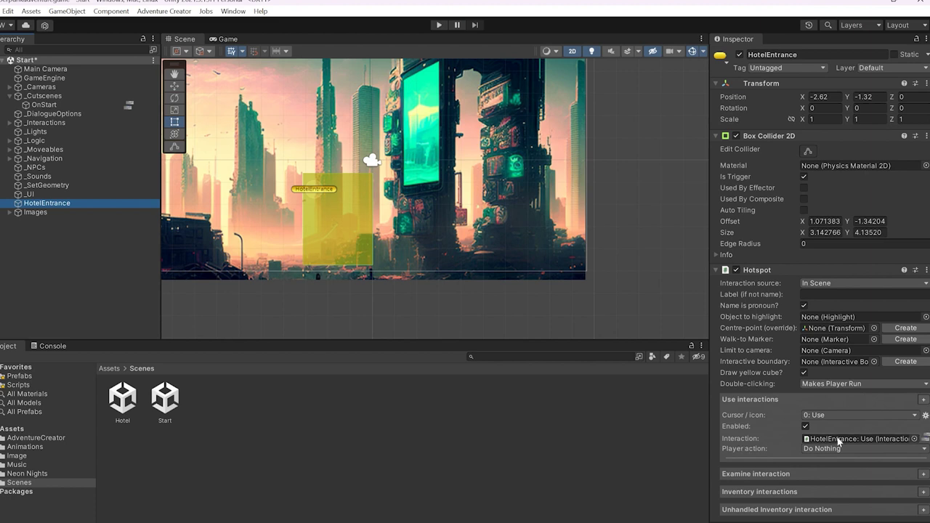
Open the HotelEntrance hotspot's use interaction and examine the action type, scene options and scene name of its scene switch action.
{"action": "left_click", "coordinate": [898, 441]}
{"action": "double_click", "coordinate": [898, 441]}
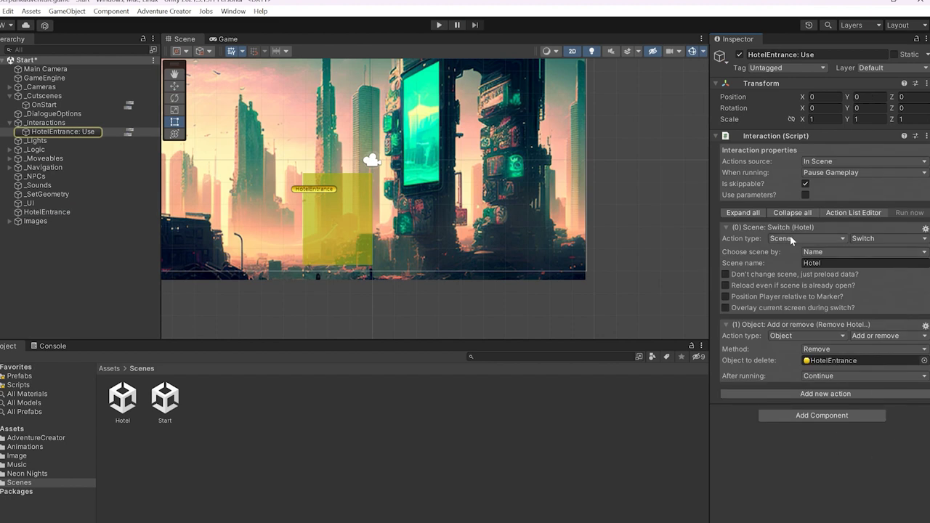
{"action": "left_click", "coordinate": [792, 238]}
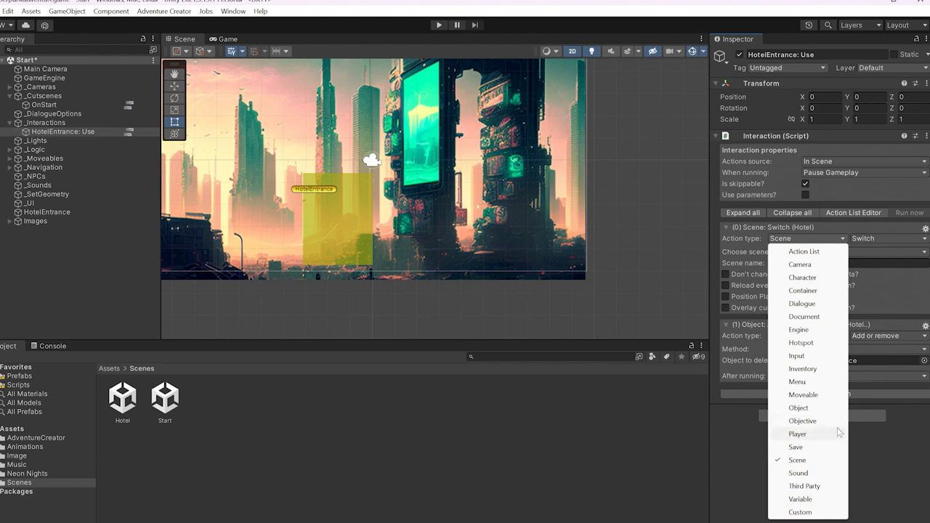
{"action": "left_click", "coordinate": [808, 238]}
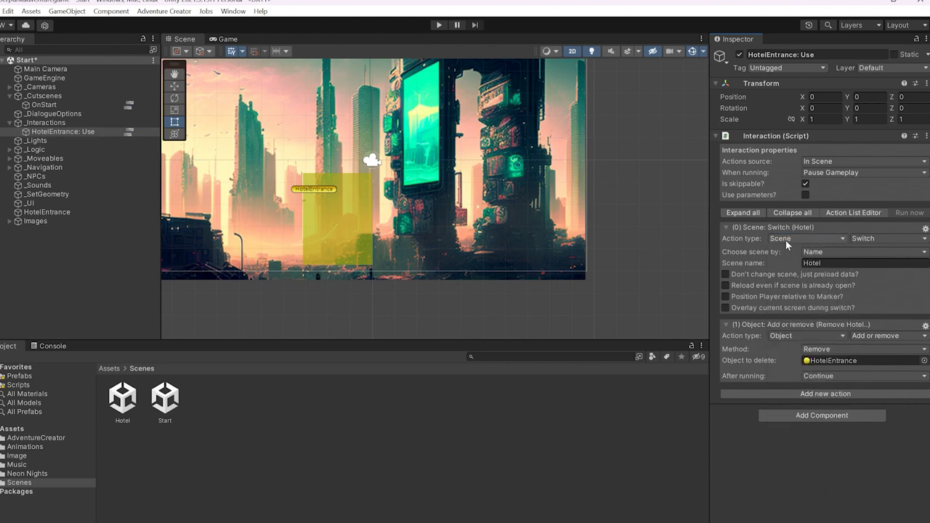
{"action": "left_click", "coordinate": [861, 239]}
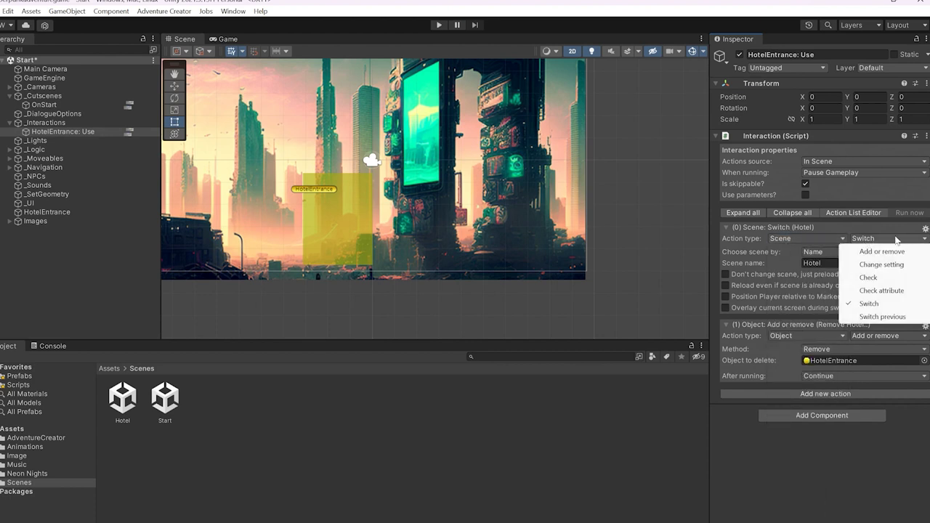
{"action": "left_click", "coordinate": [864, 324]}
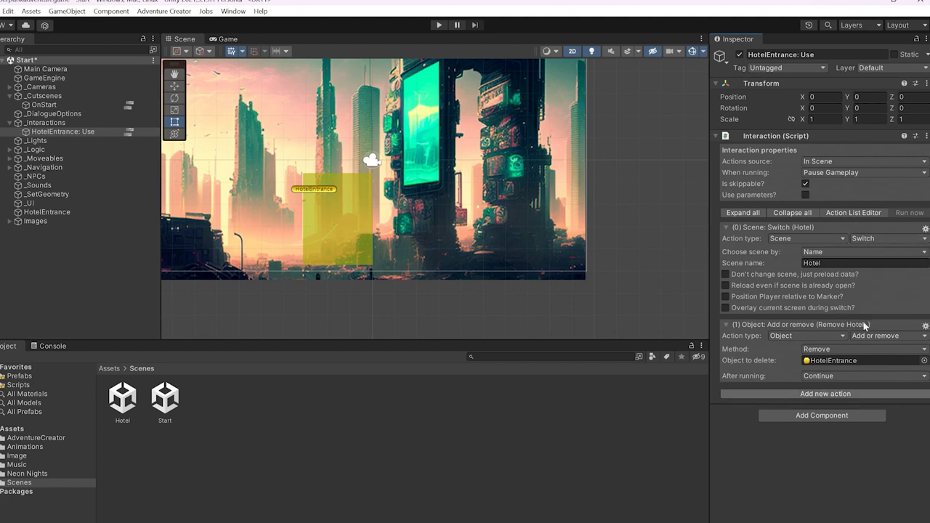
{"action": "left_click", "coordinate": [816, 264]}
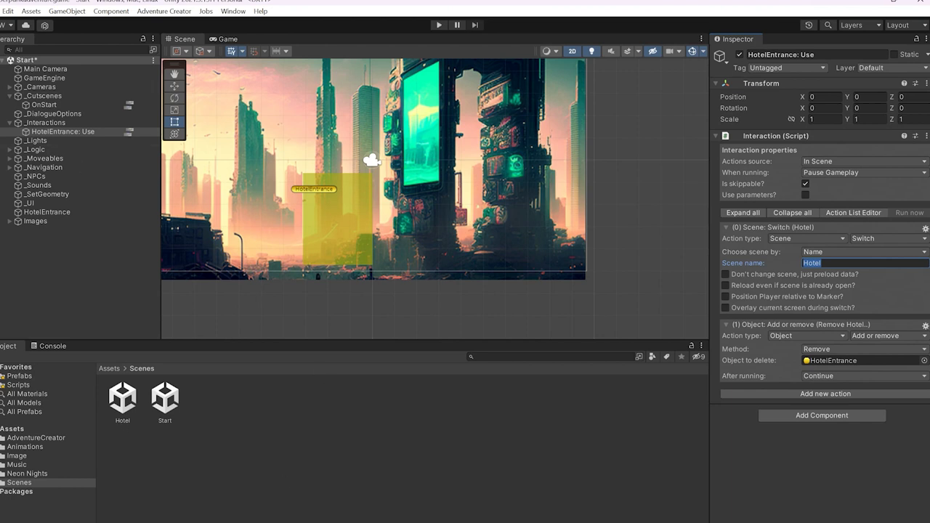
Check in the build settings which scenes are included in the build, and clear the interaction selection.
{"action": "left_click", "coordinate": [7, 11]}
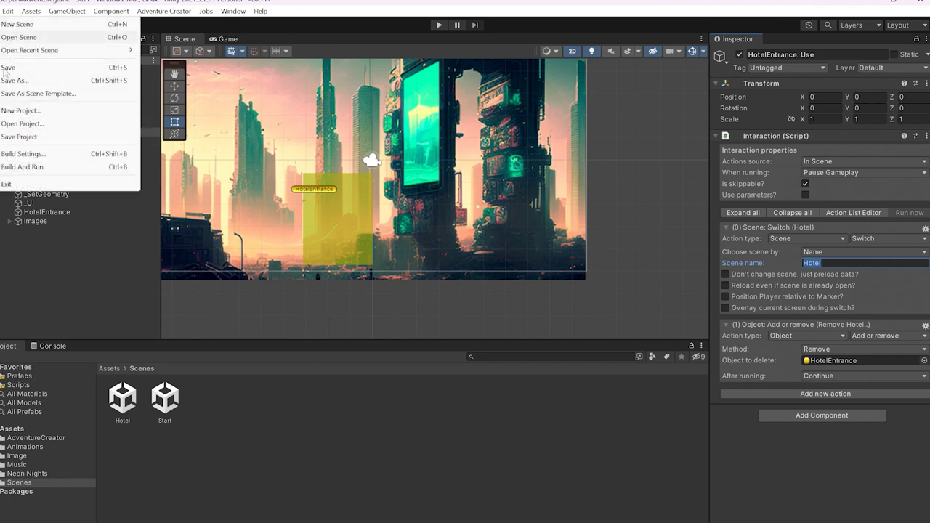
{"action": "left_click", "coordinate": [34, 154]}
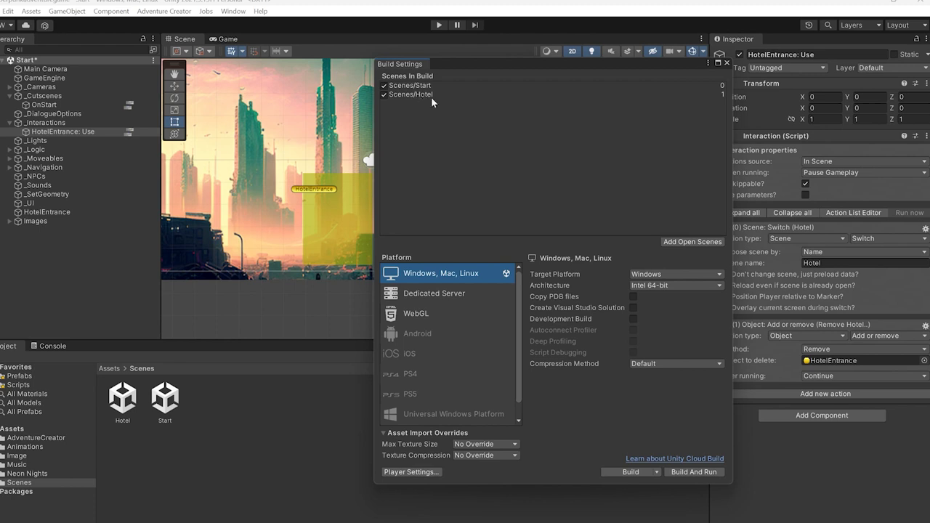
{"action": "left_click", "coordinate": [726, 64]}
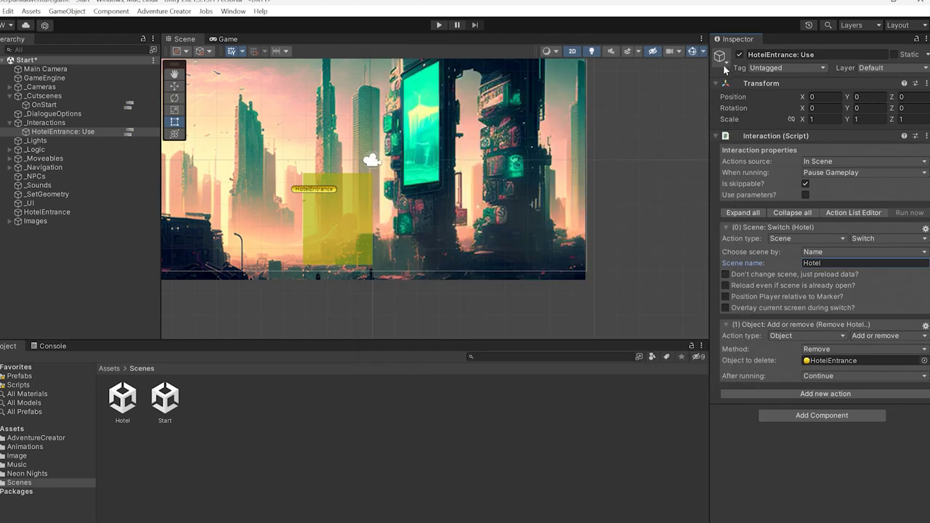
{"action": "left_click", "coordinate": [507, 403]}
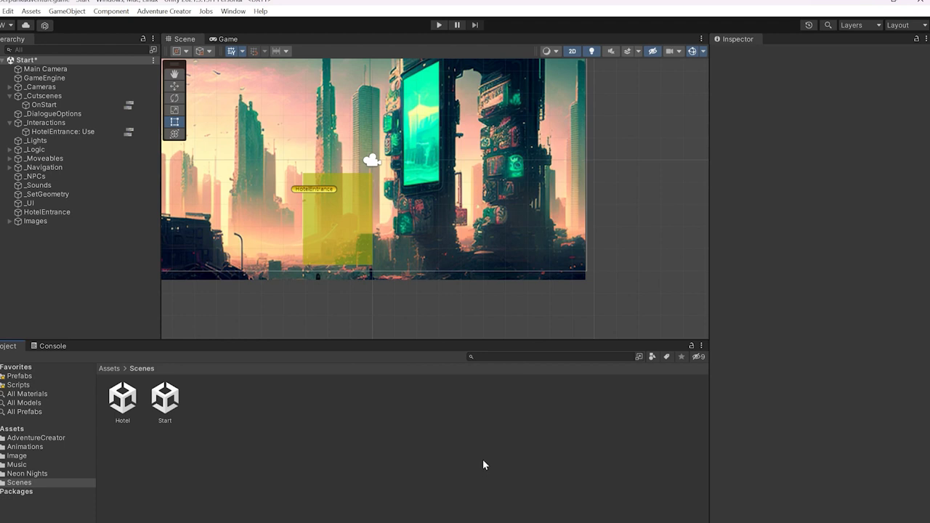